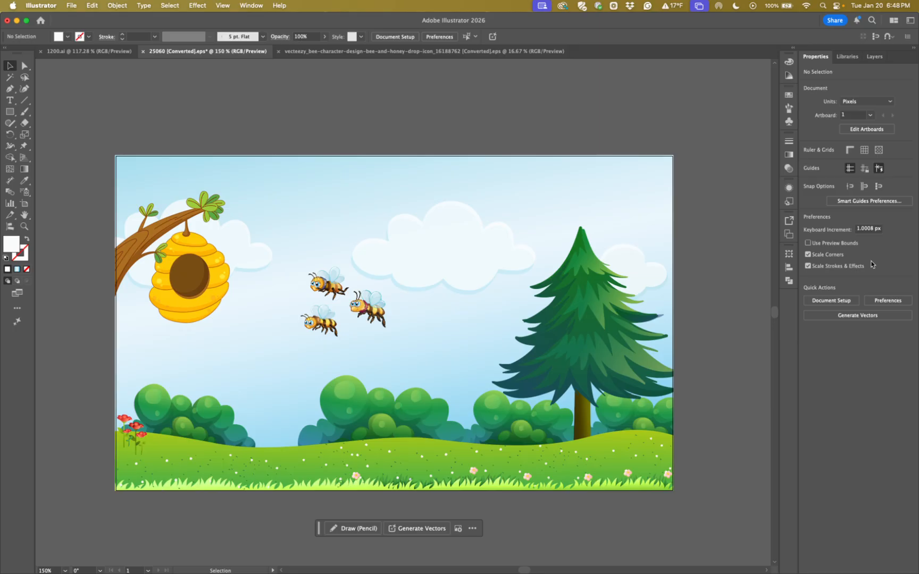
Show the document's layer structure and isolate the upper bee, the Bee 2 group, for a close view
left_click(874, 56)
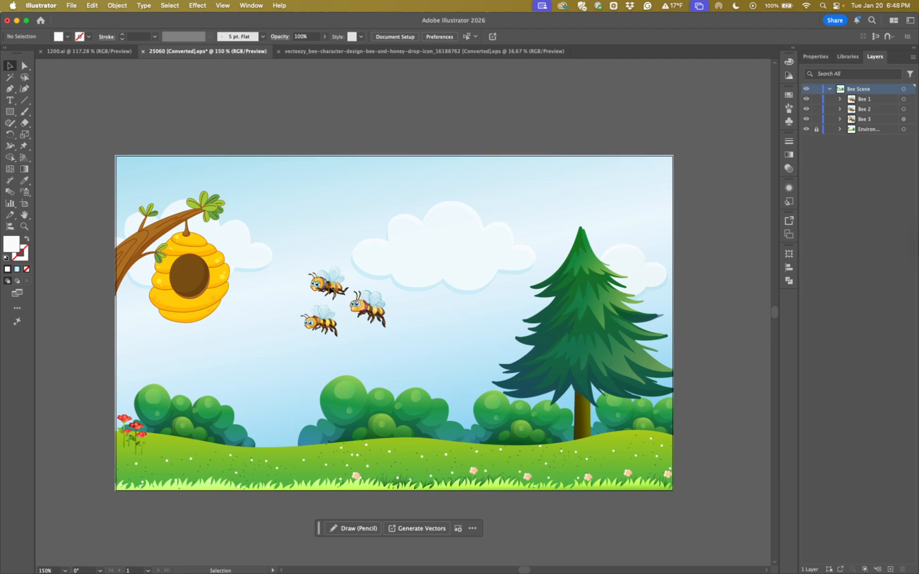
double_click(328, 288)
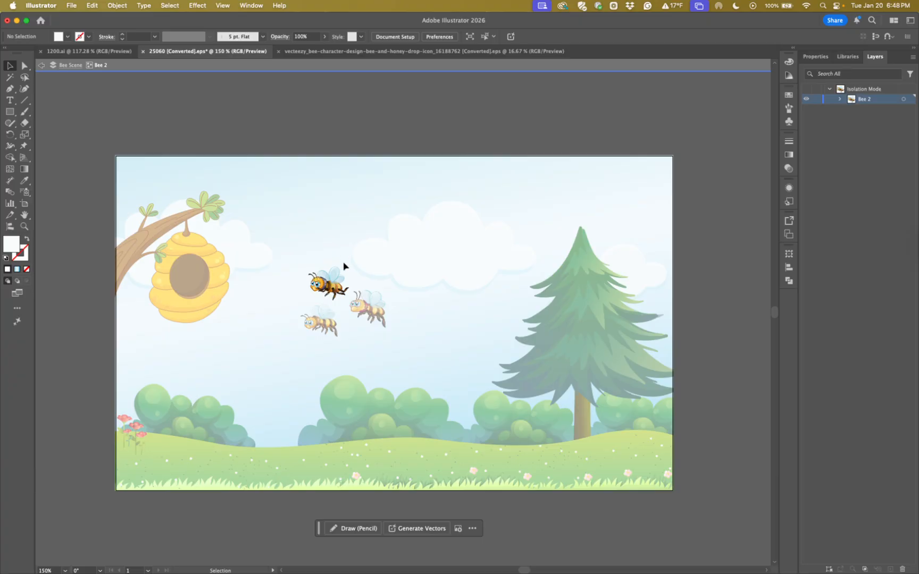
left_click(24, 227)
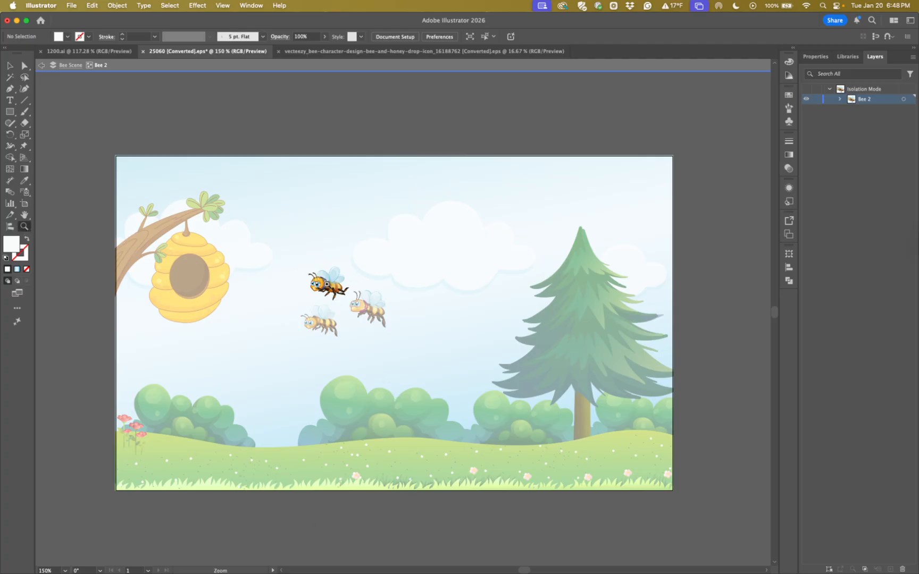
left_click(328, 284)
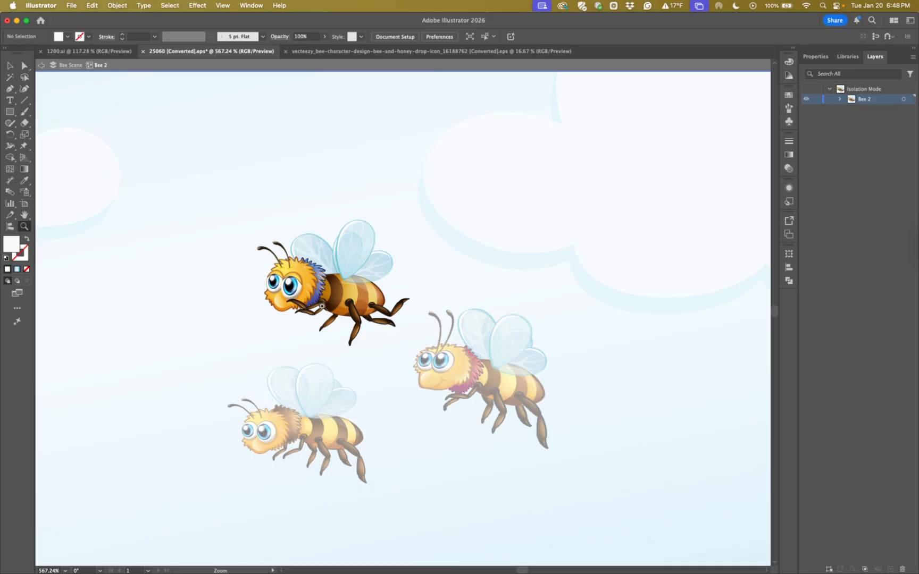
Directly select individual paths on the isolated bee's head, wing and striped body, and leave isolation mode
left_click(24, 65)
left_click(306, 276)
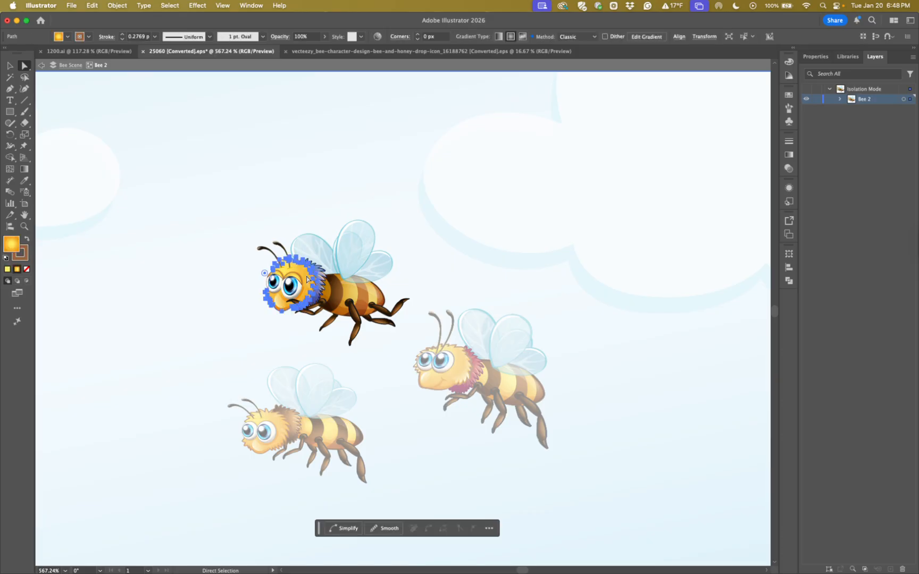
left_click(314, 255)
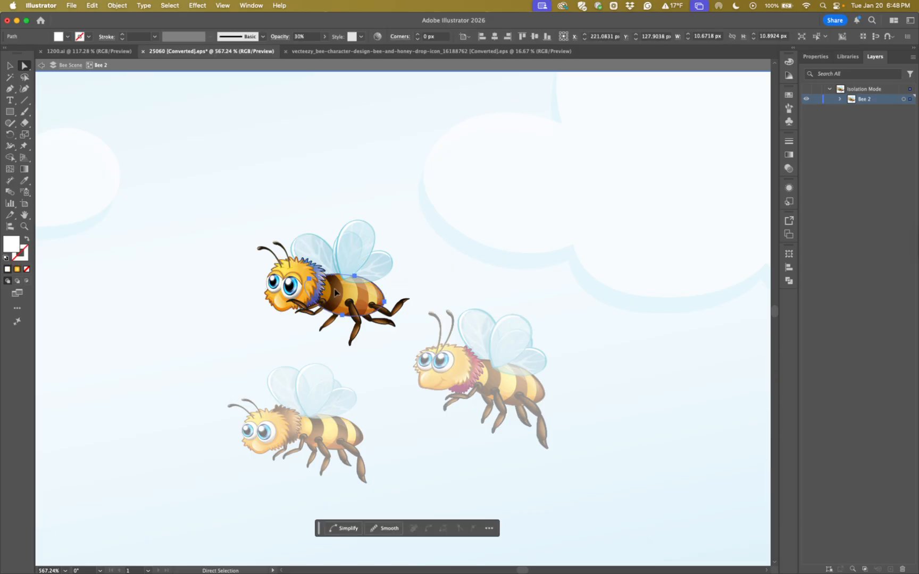
left_click(340, 295)
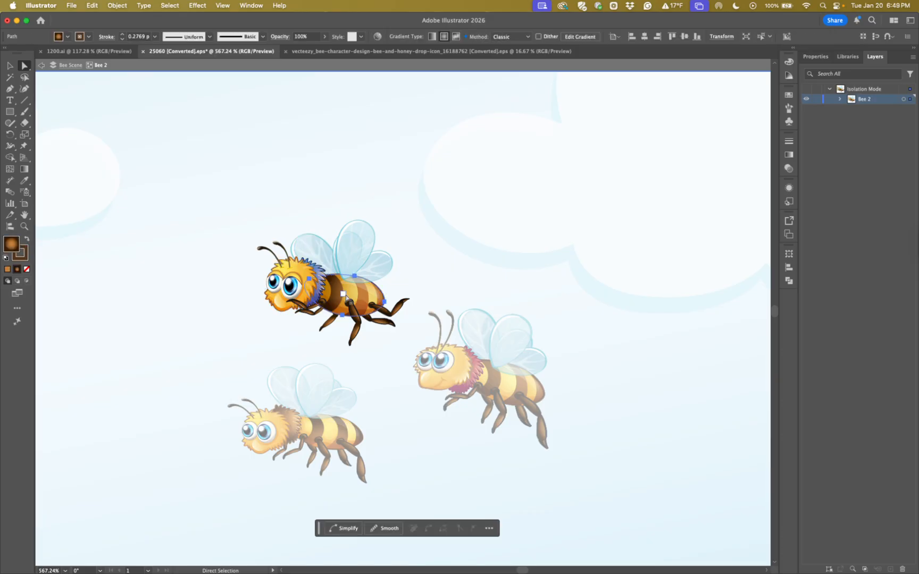
left_click(453, 378)
double_click(453, 378)
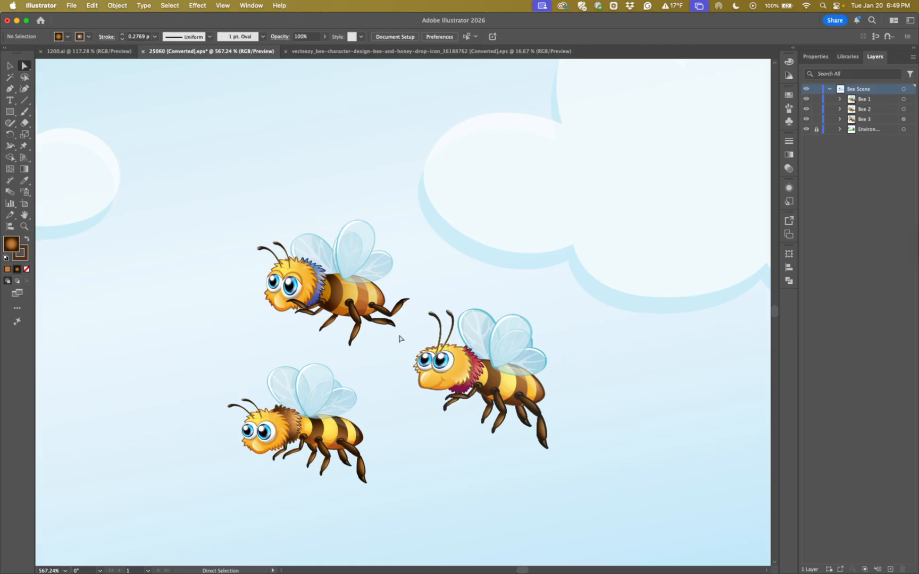
Isolate the whole Bee 2 group, exit isolation mode, and fit the full bee scene artboard in view
left_click(10, 66)
double_click(346, 299)
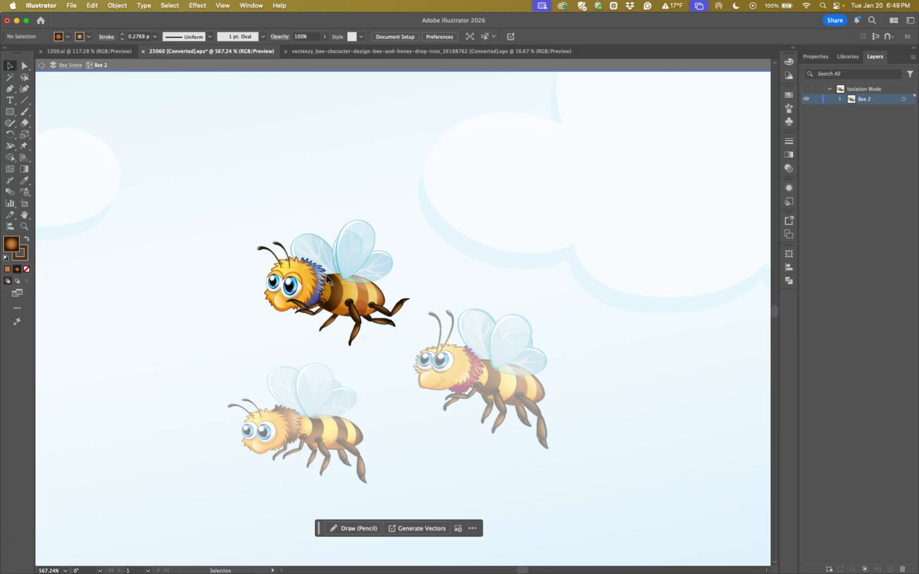
double_click(336, 355)
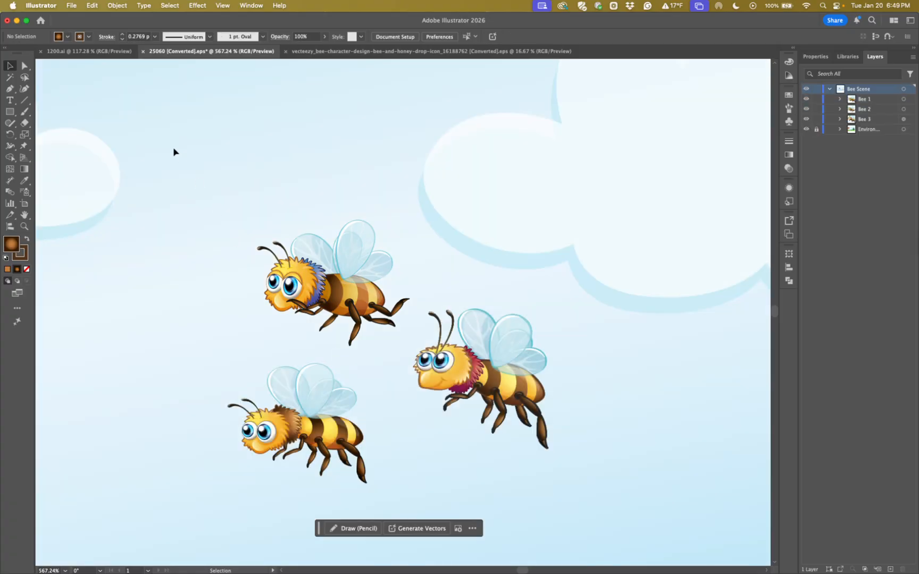
key("super+0")
key("v")
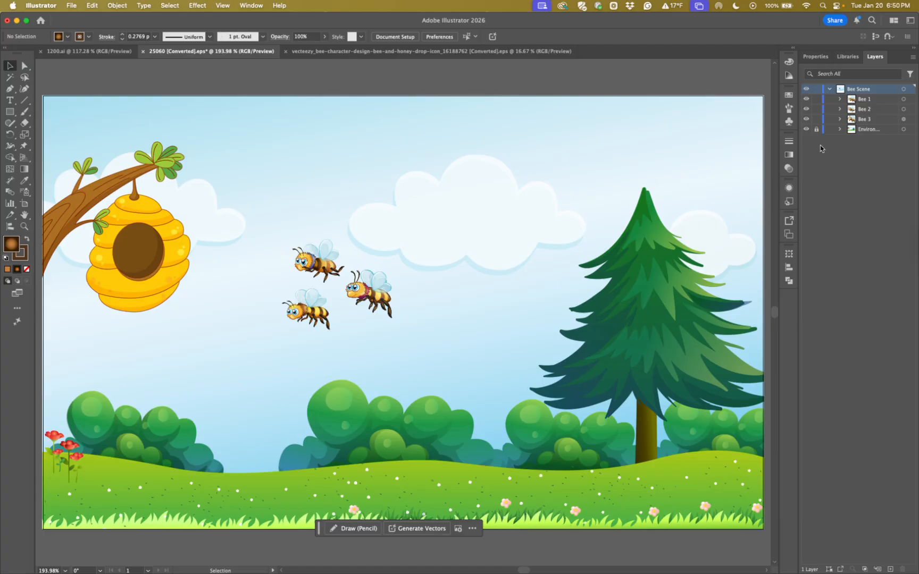
Hide four adjacent objects inside Bee 2 and two groups inside Bee 3, and collapse both groups' contents
left_click(839, 119)
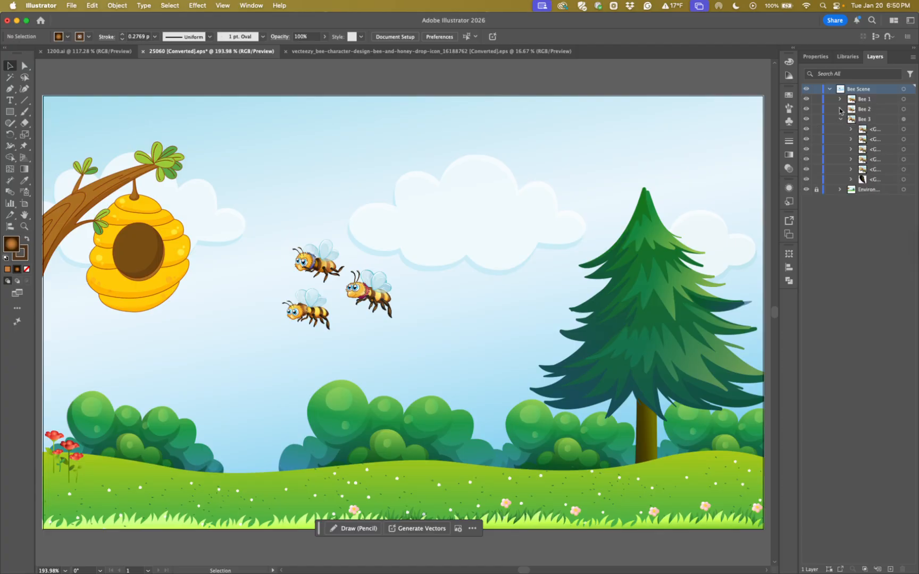
left_click(839, 109)
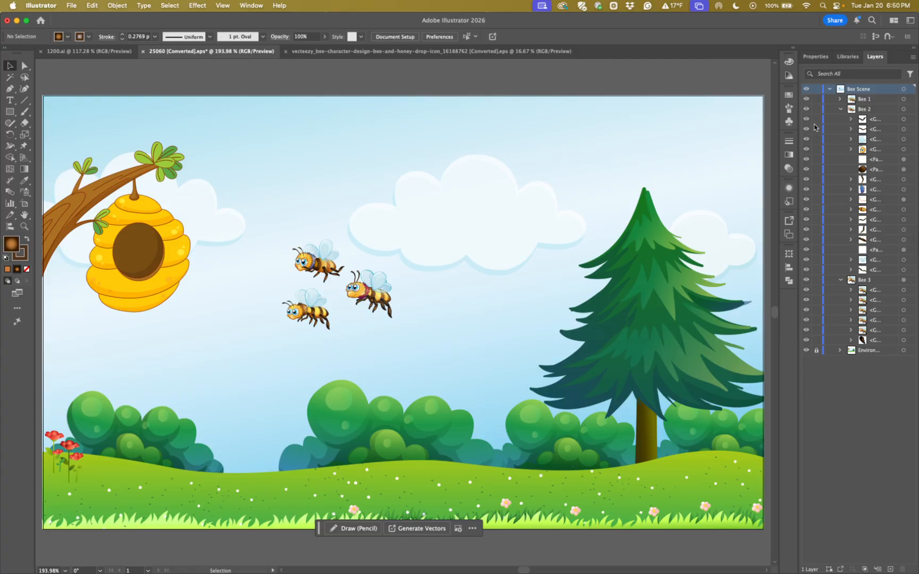
left_click_drag(806, 128, 807, 160)
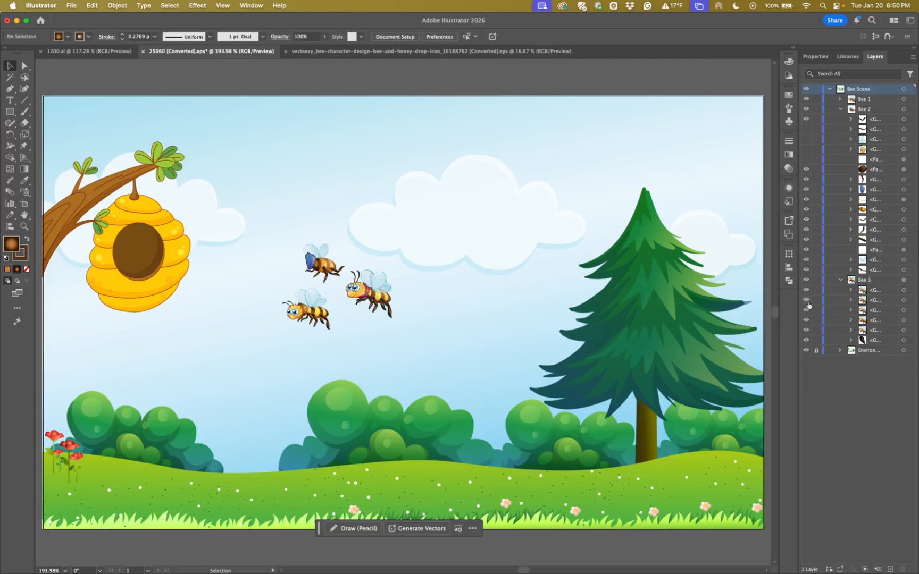
left_click_drag(806, 310, 806, 323)
left_click(862, 101)
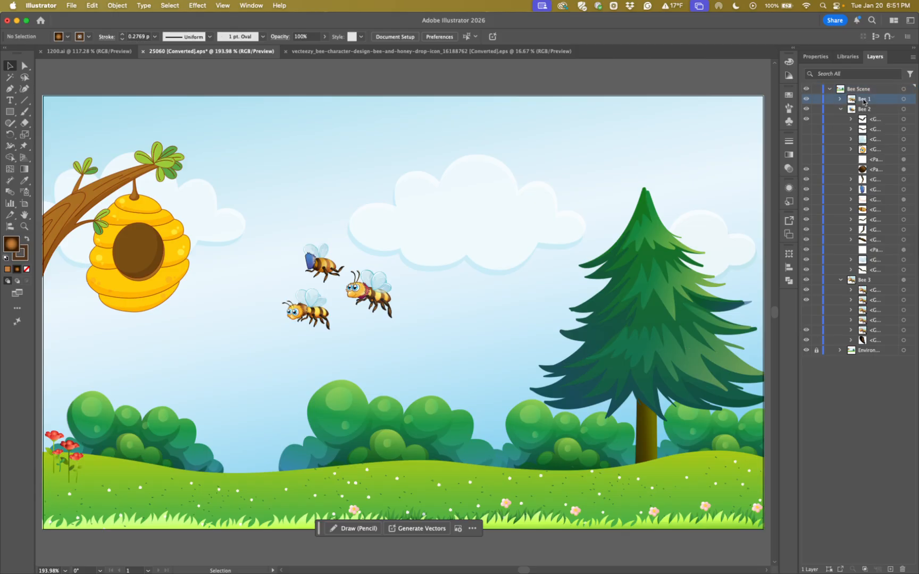
left_click(840, 110)
left_click(840, 119)
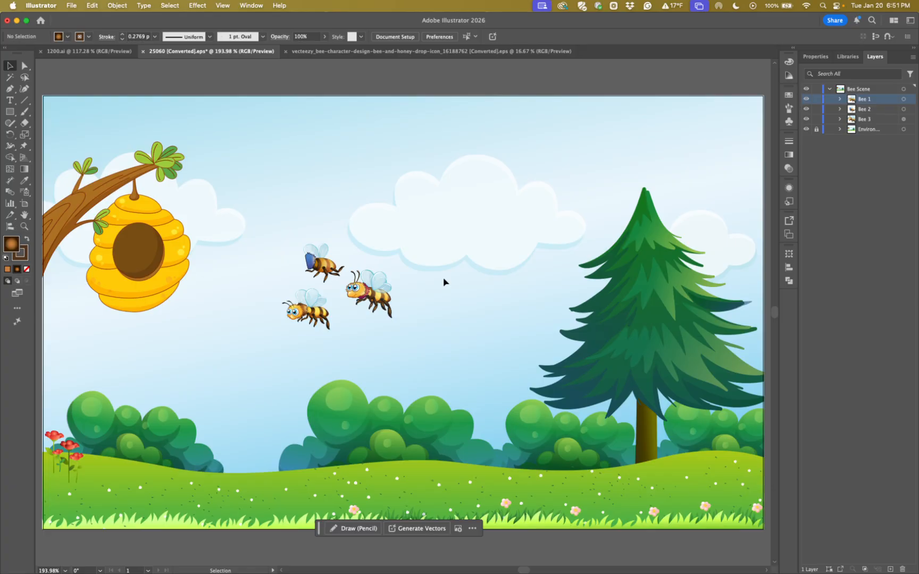
Show all hidden objects, check the contents of Bee 2 and Bee 3, and deselect everything
key("alt+super")
key("alt+super+3")
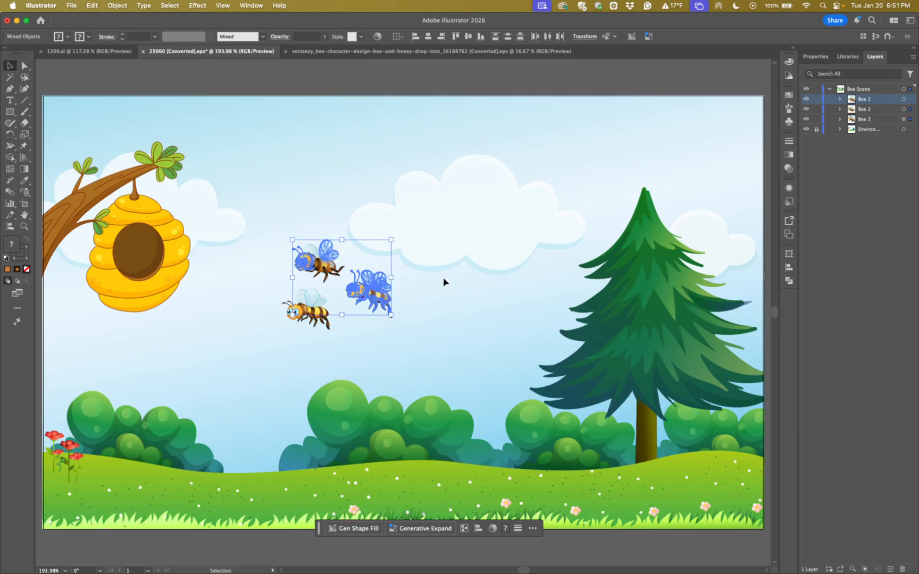
left_click(839, 109)
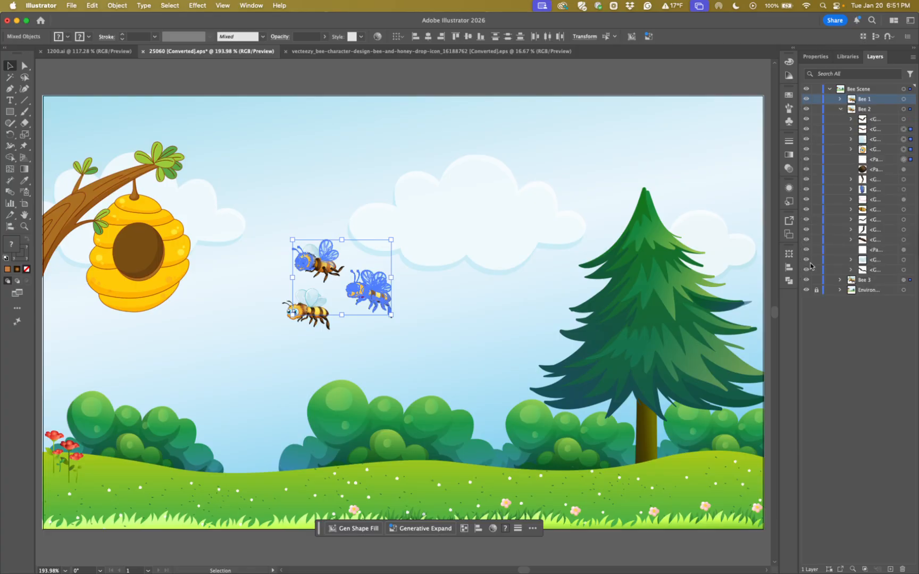
left_click(840, 110)
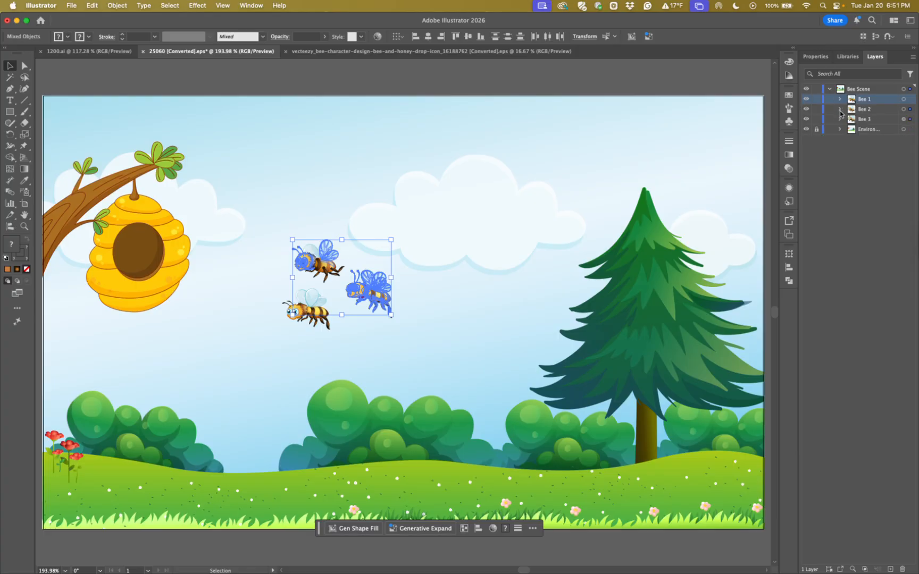
left_click(839, 119)
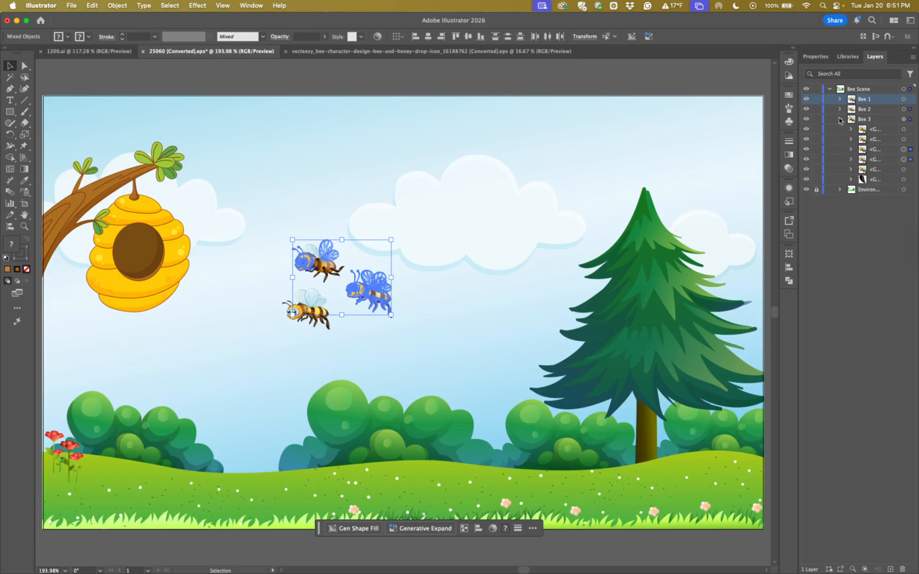
left_click(840, 120)
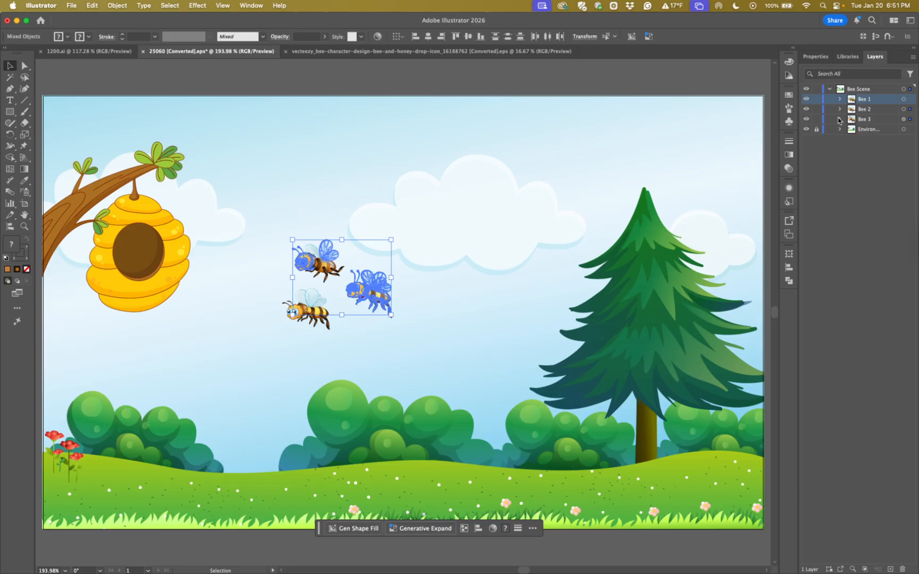
left_click(476, 337)
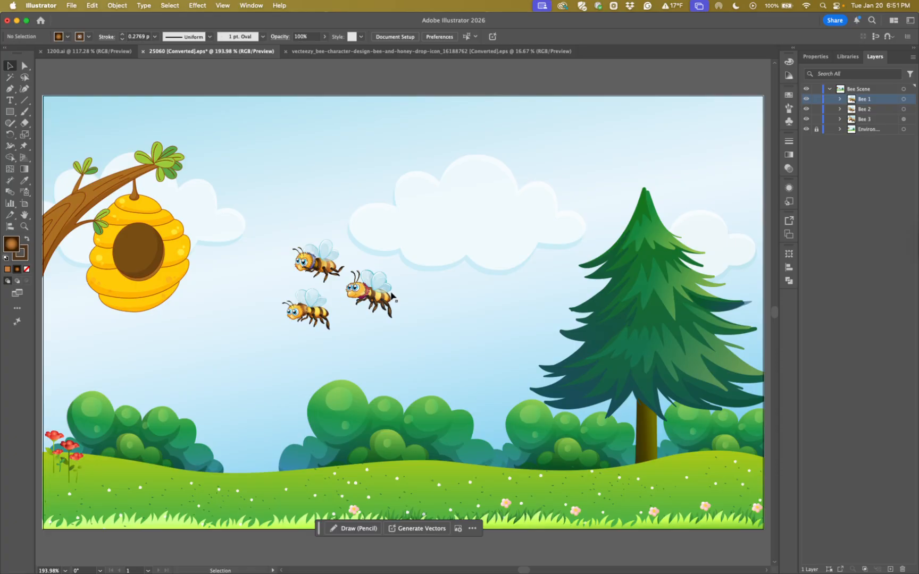
Move the Bee 2 group up, clear of the other bees, and activate the Scale tool
left_click_drag(310, 269, 304, 229)
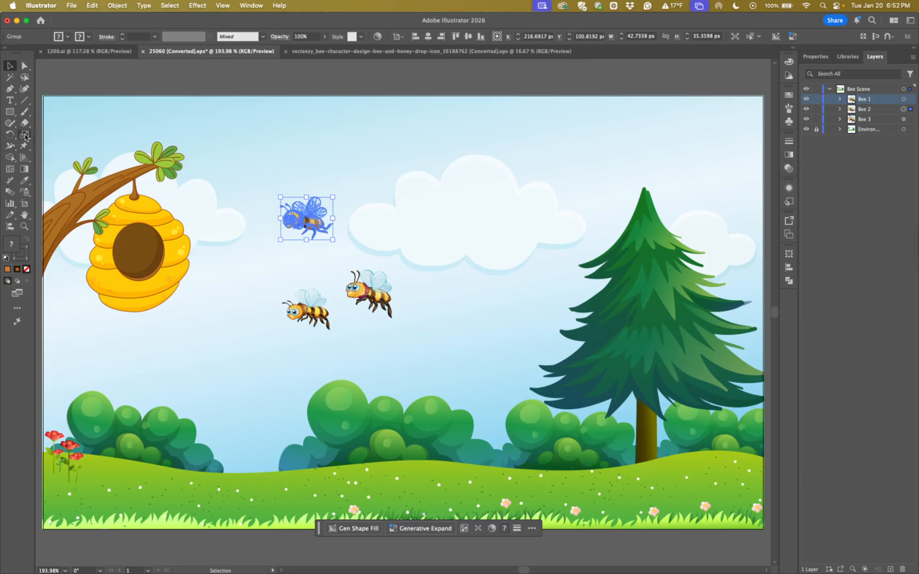
left_click(24, 136)
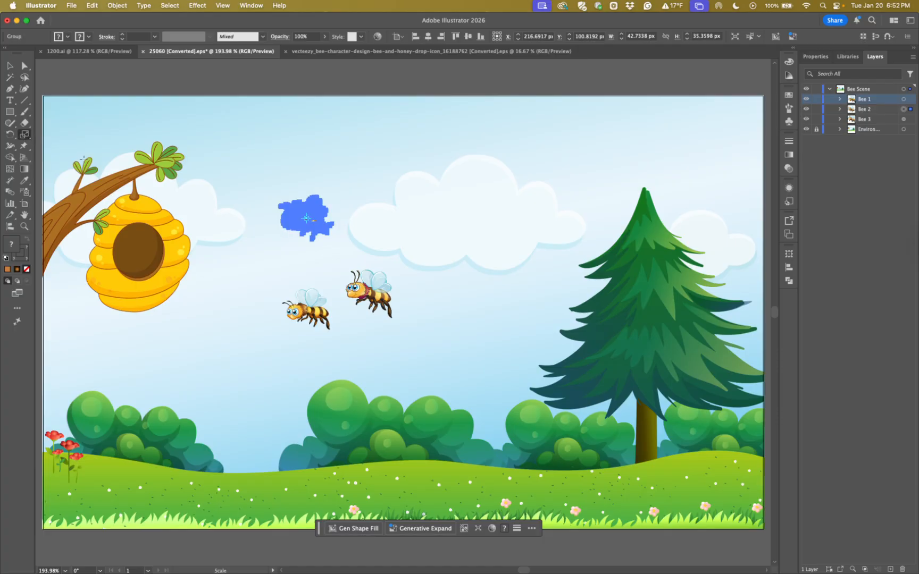
left_click(25, 136)
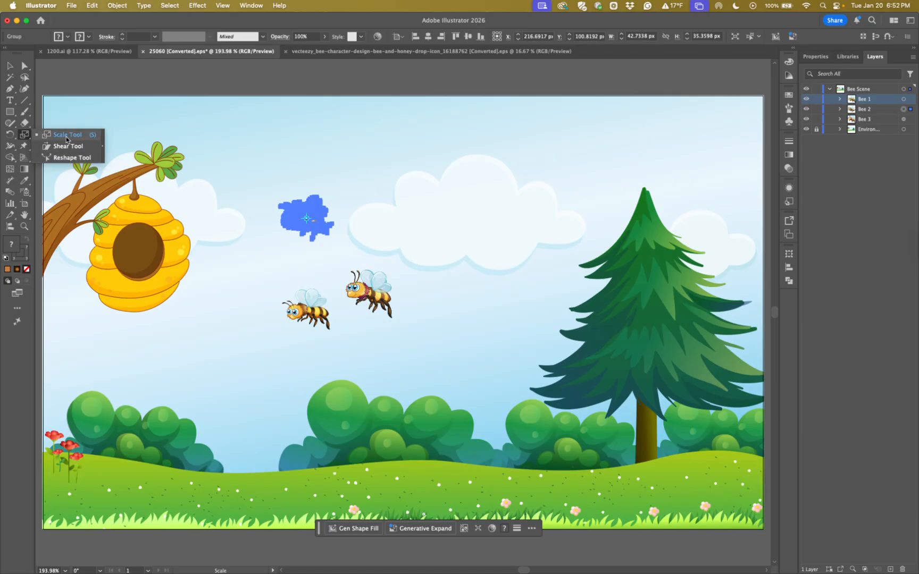
left_click(66, 140)
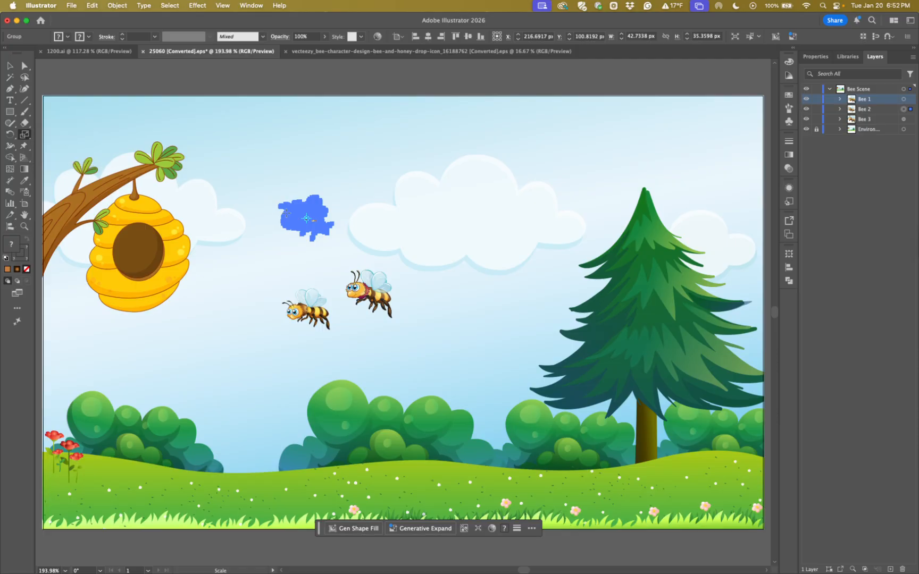
key("super+equal")
key("super+equal")
key("super+equal")
key("super+equal")
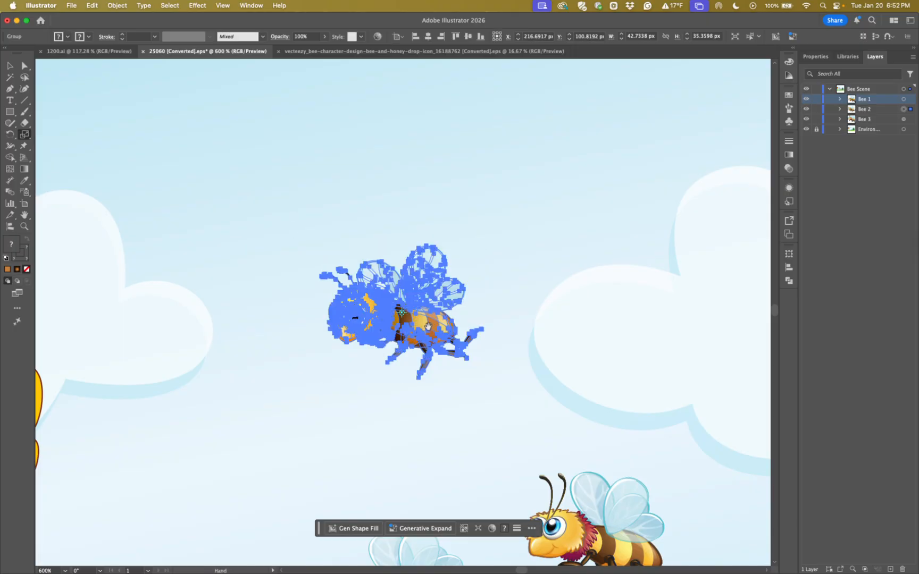
left_click_drag(428, 326, 377, 255)
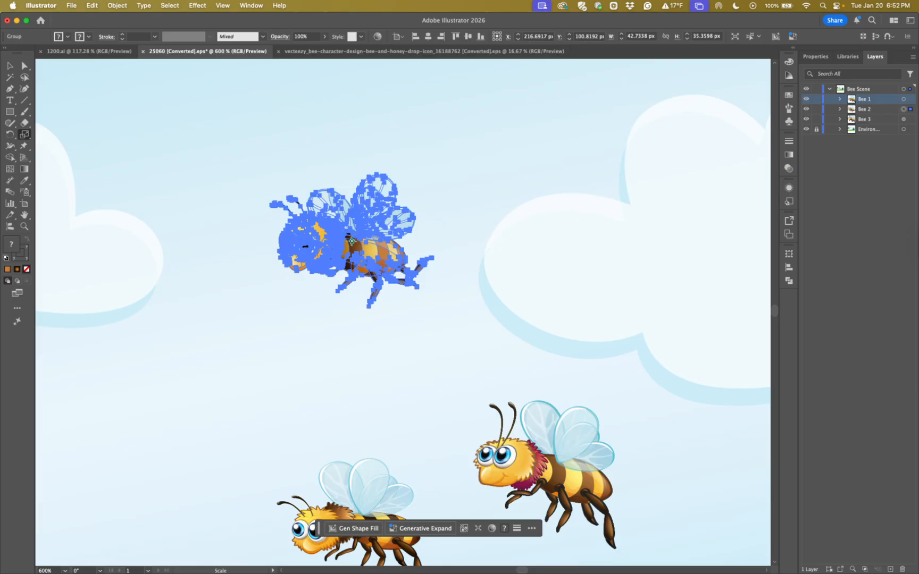
Try scaling the bee to about 37 by 27 px around a reference point near the cloud's lower edge, and undo it
left_click(514, 296)
left_click_drag(381, 233, 398, 248)
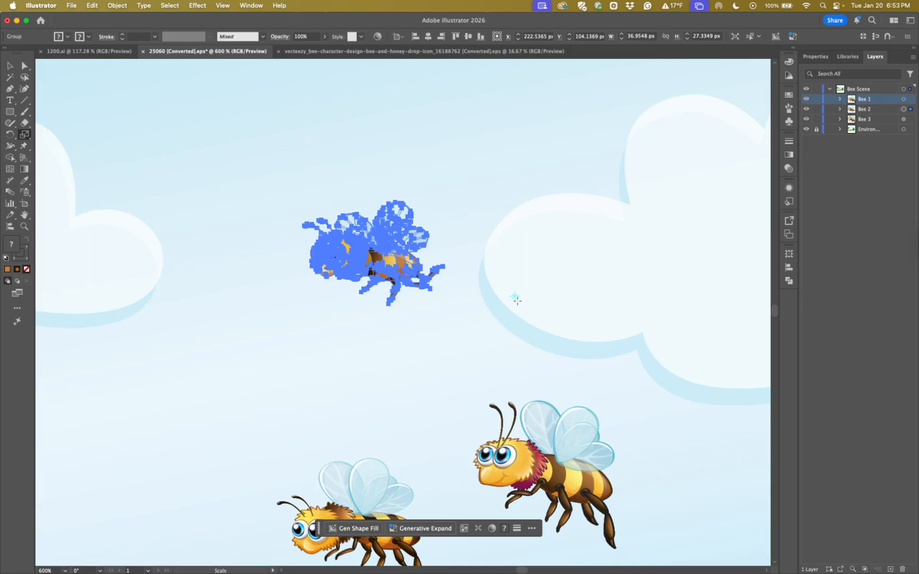
key("super+z")
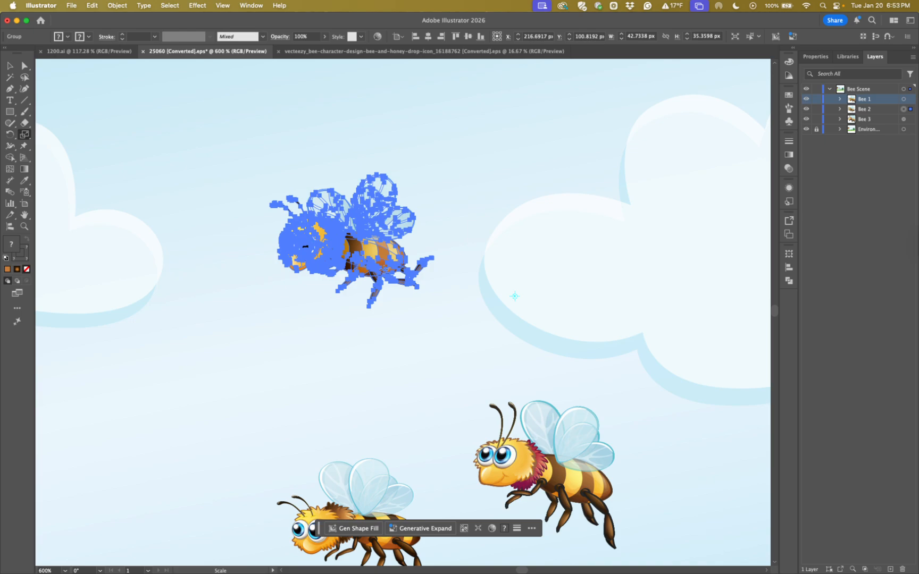
Preview a uniform 50% scale of the bee around a reference point on its lower body, and cancel it
left_click(384, 272, "alt")
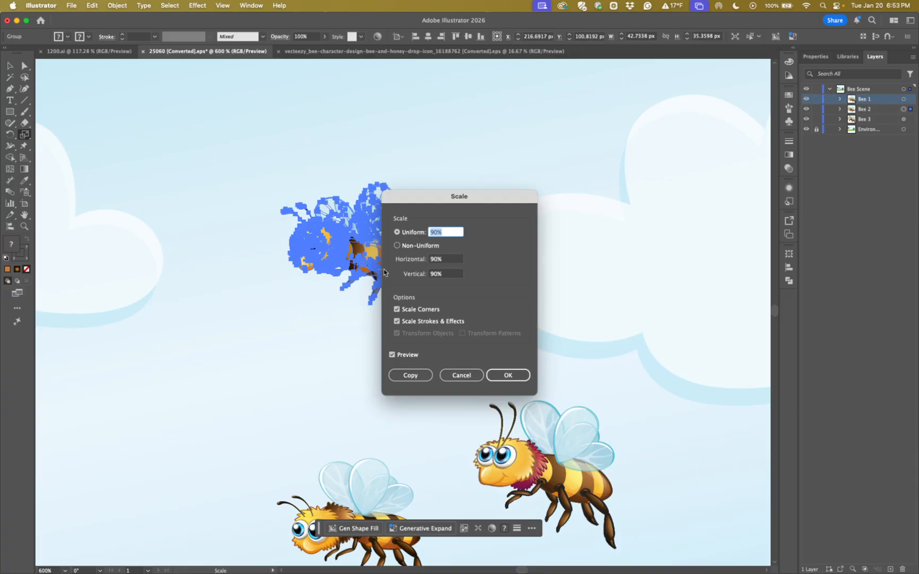
left_click_drag(413, 201, 514, 191)
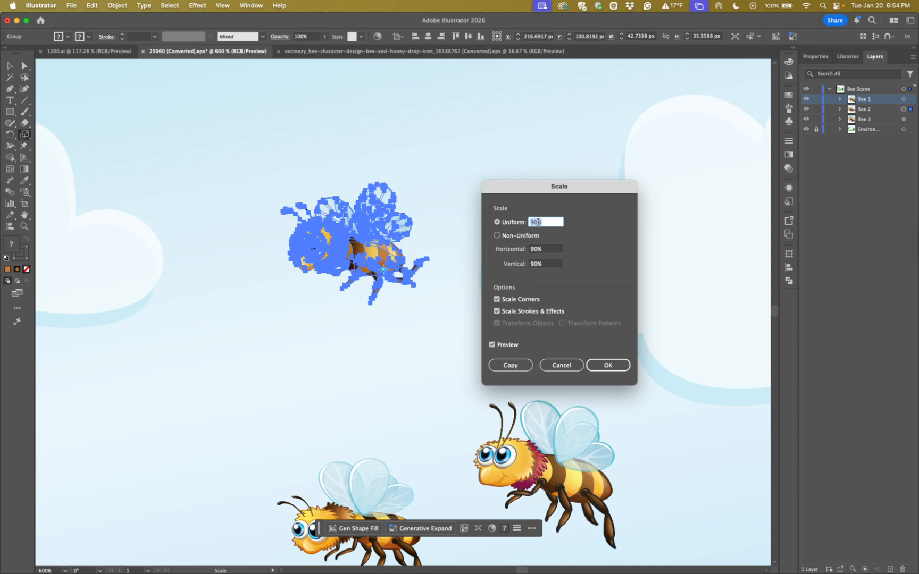
type("50")
key("Tab")
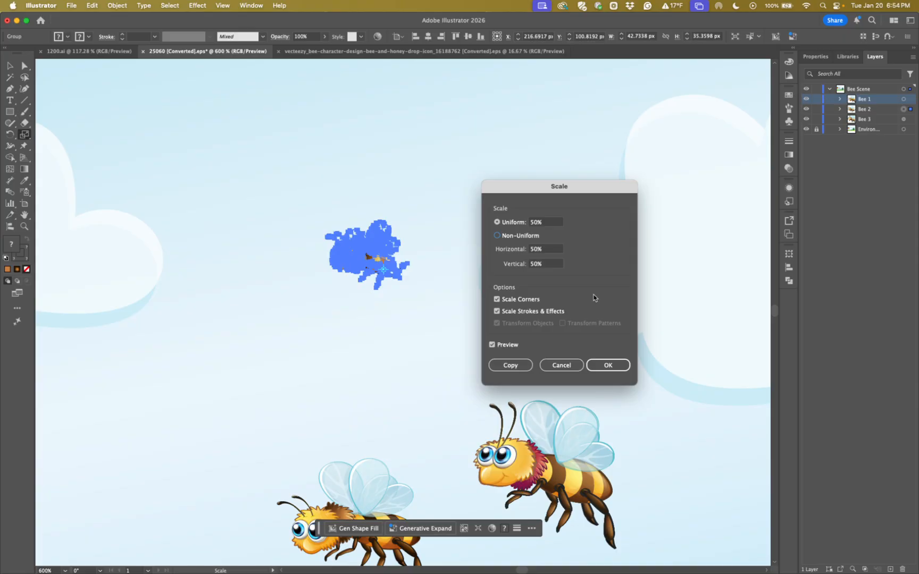
left_click(573, 365)
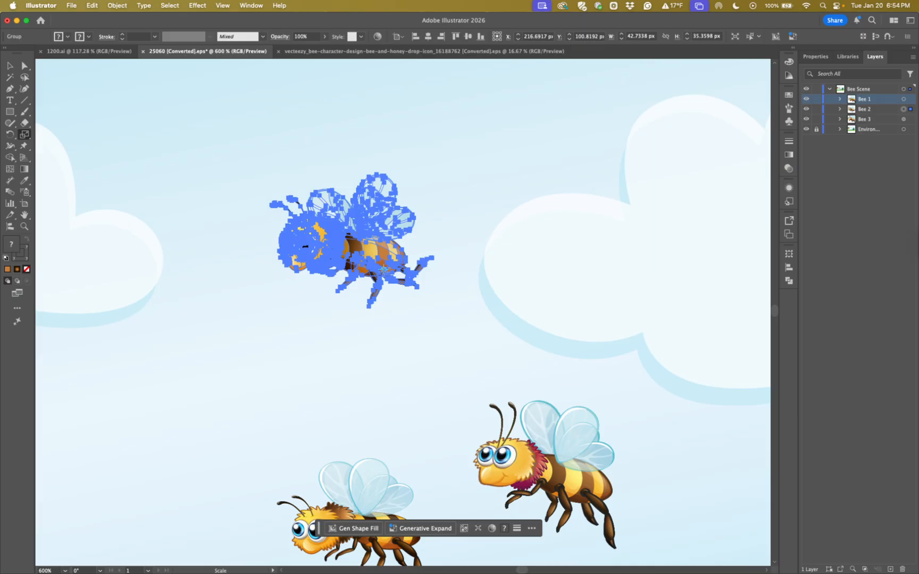
Create a 50% uniformly scaled copy of the bee around a reference point on its lower body, and move it below the original
left_click(383, 270, "alt")
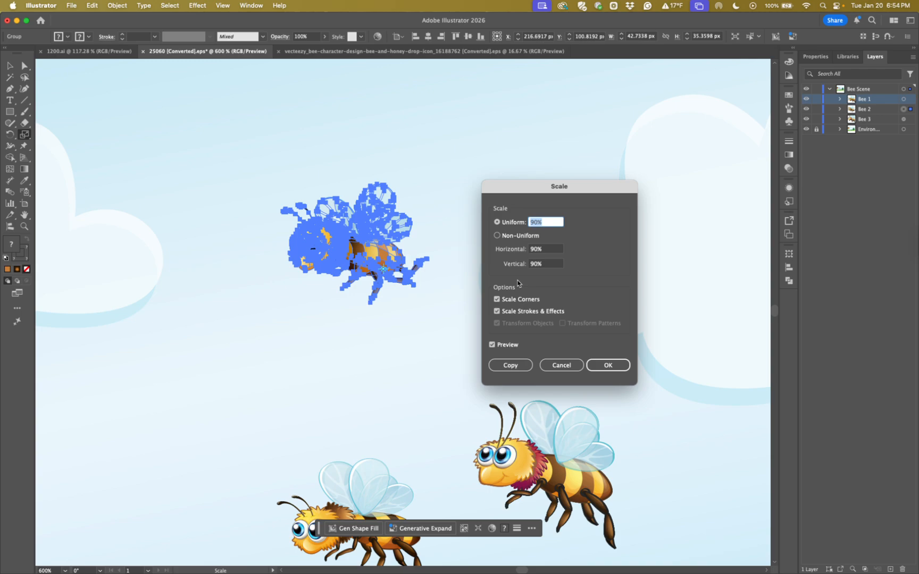
type("50")
left_click(504, 366)
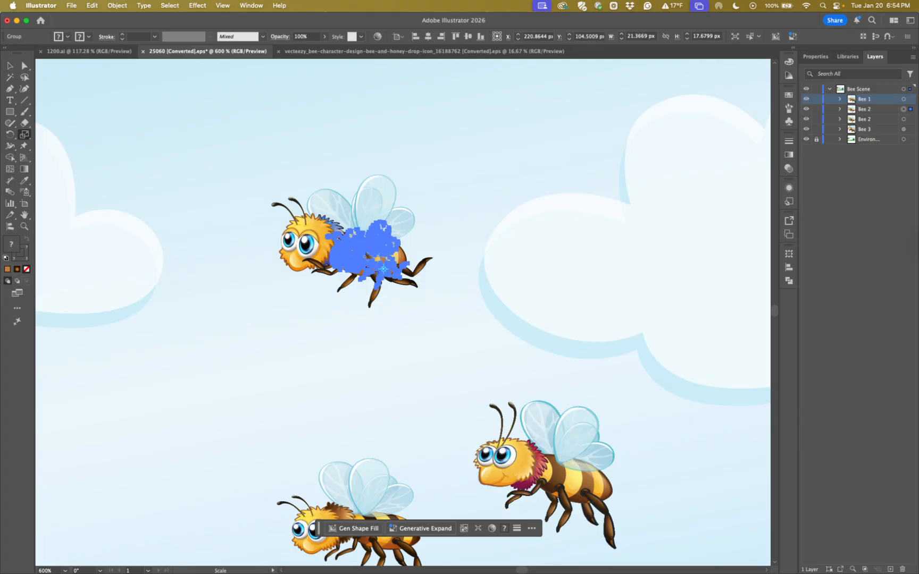
key("v")
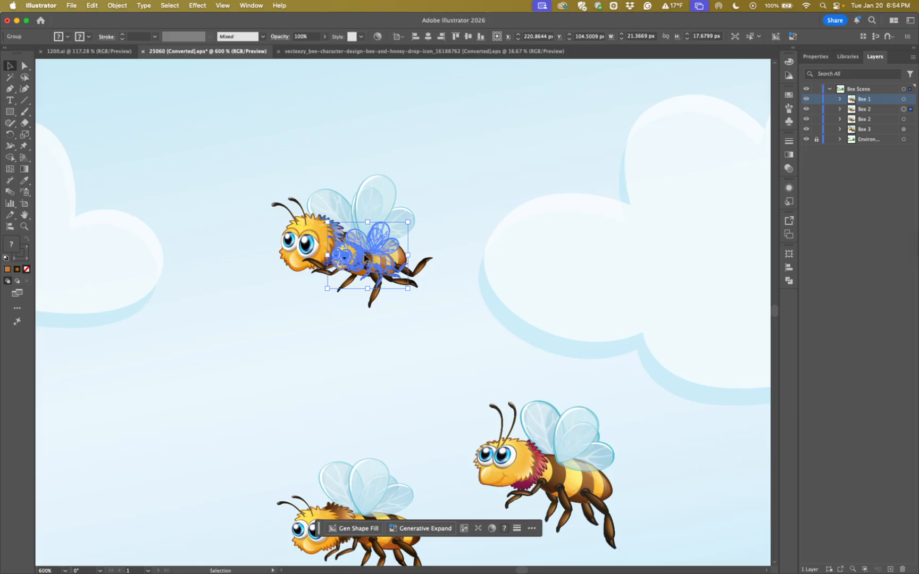
left_click_drag(363, 255, 426, 347)
left_click_drag(534, 343, 399, 241)
left_click_drag(294, 252, 296, 260)
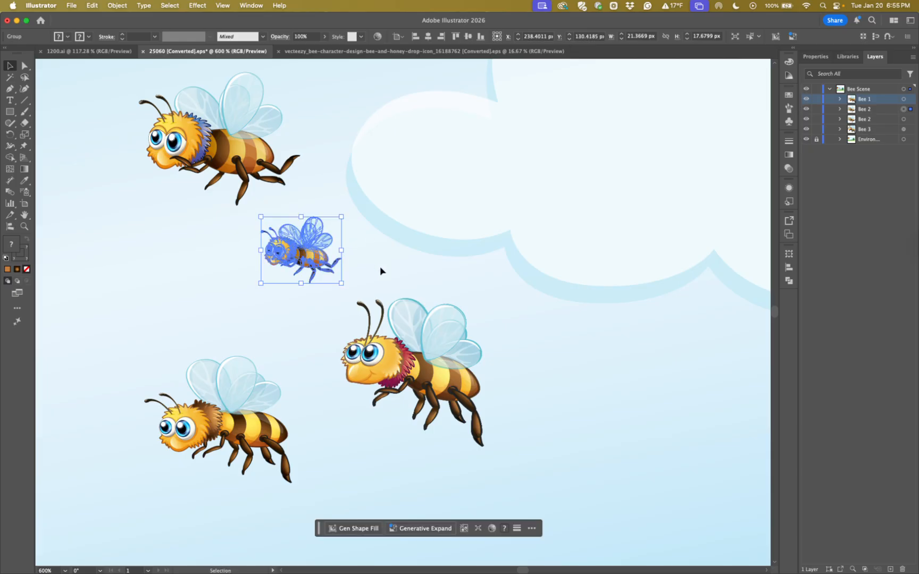
Try other positions for the small bee copy, and undo the moves and the scaled copy
key("a")
key("v")
left_click_drag(303, 263, 391, 270)
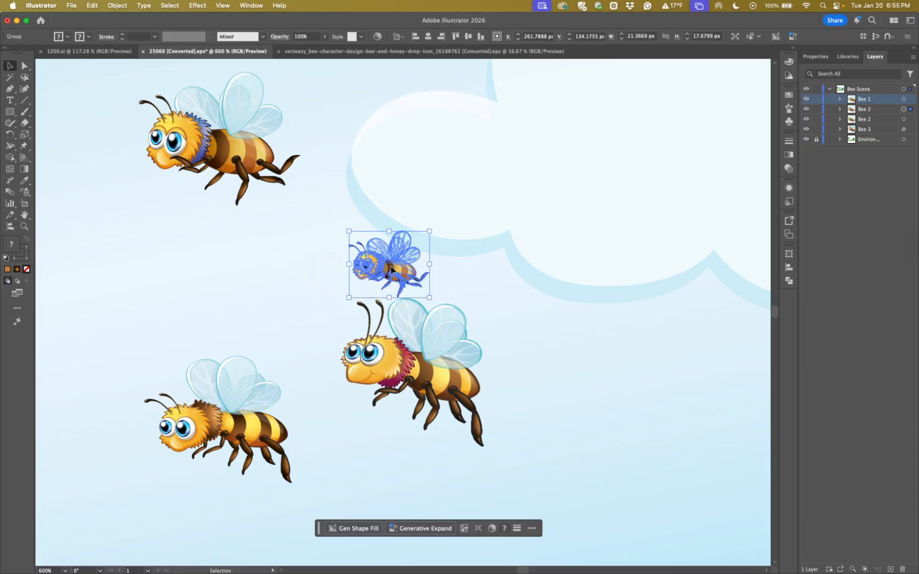
key("super+z")
left_click_drag(301, 259, 285, 244)
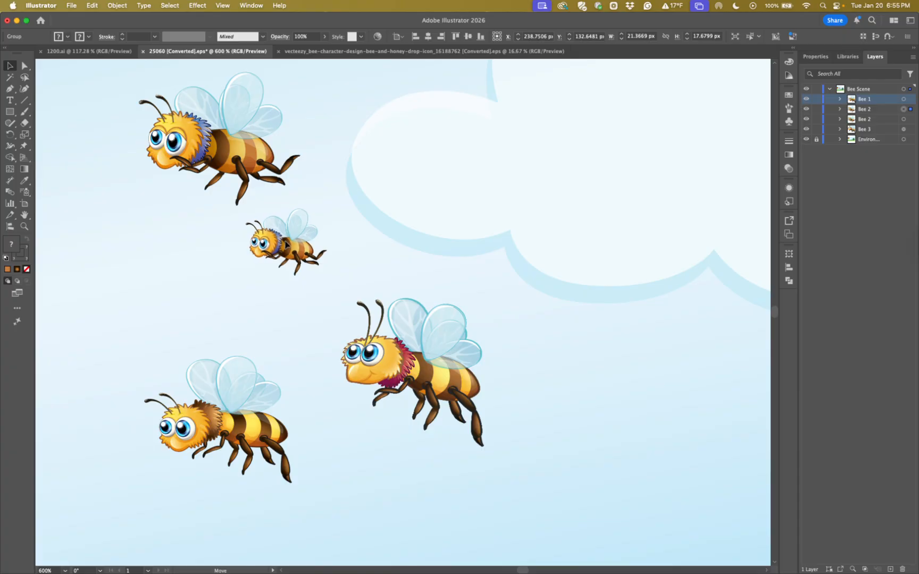
key("a")
key("super+z")
key("super+z")
key("super+z")
key("super+z")
key("super+z")
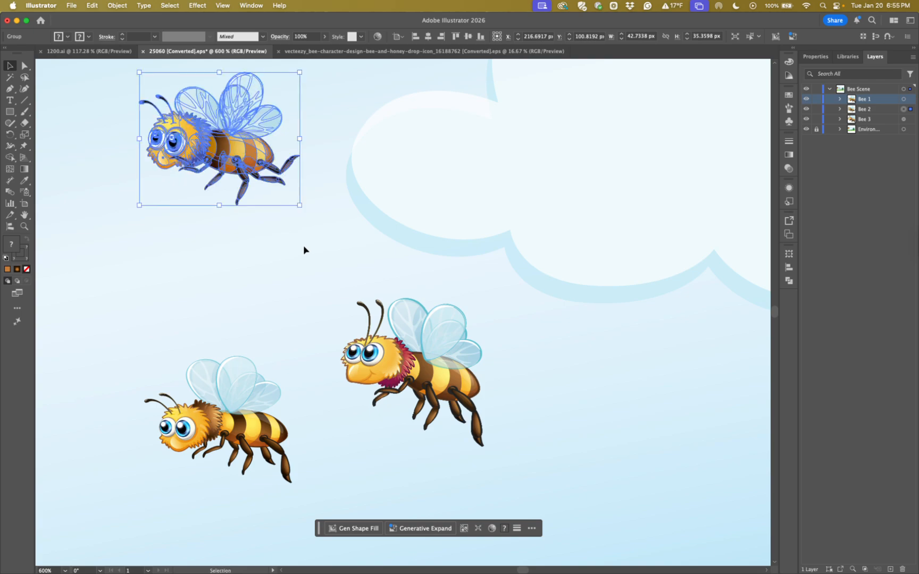
Scale the bee uniformly to 50% as a copy around a reference point on its lower body with the Scale tool
scroll(283, 216, "up", 1)
left_click_drag(255, 292, 394, 371)
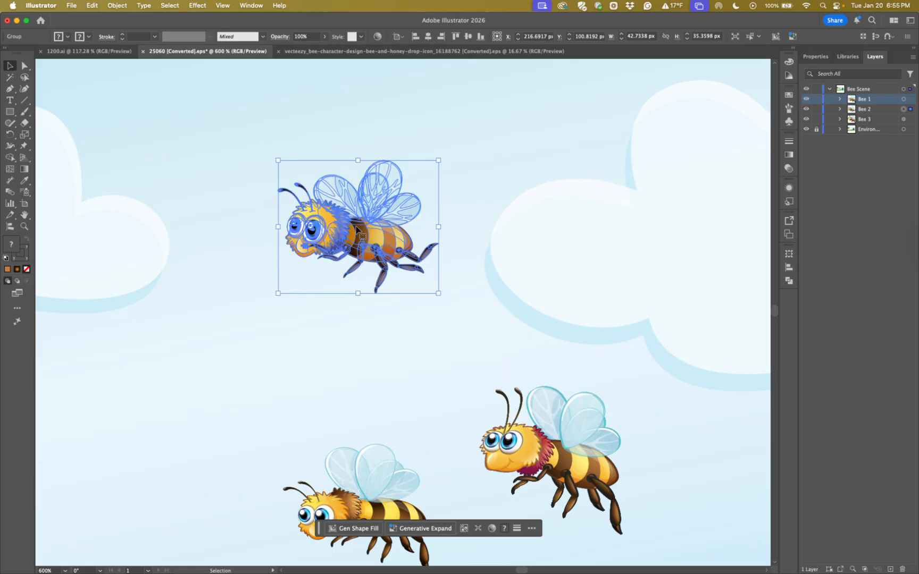
left_click(25, 135)
left_click_drag(24, 136, 58, 139)
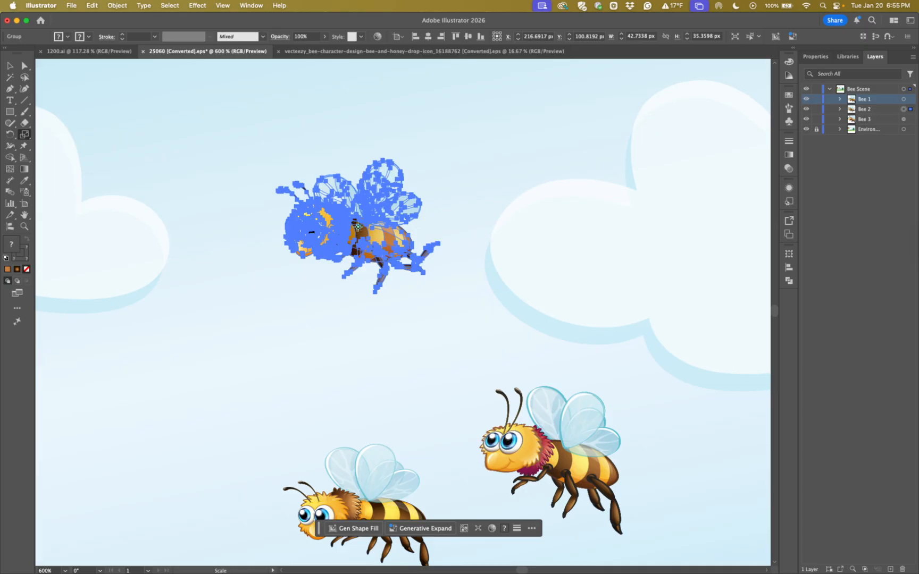
left_click(392, 260, "alt")
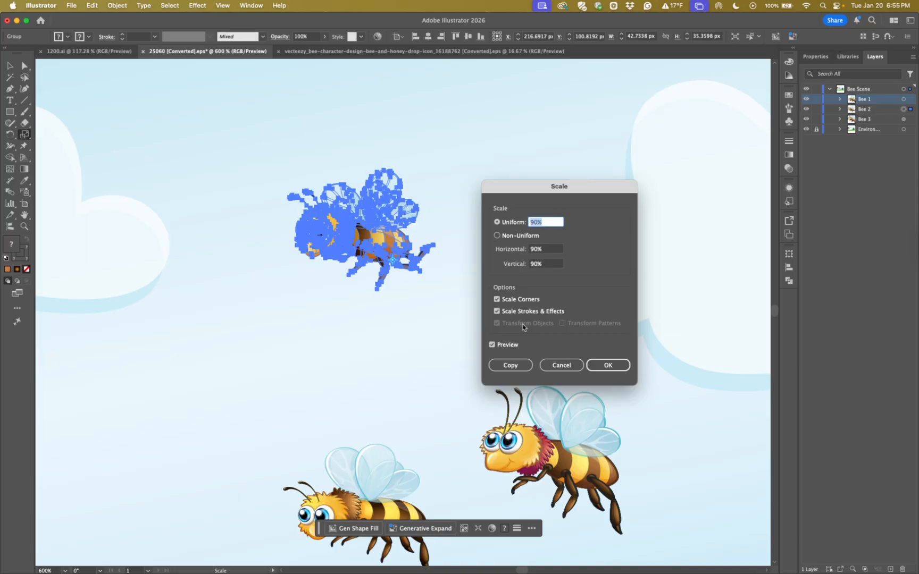
type("50")
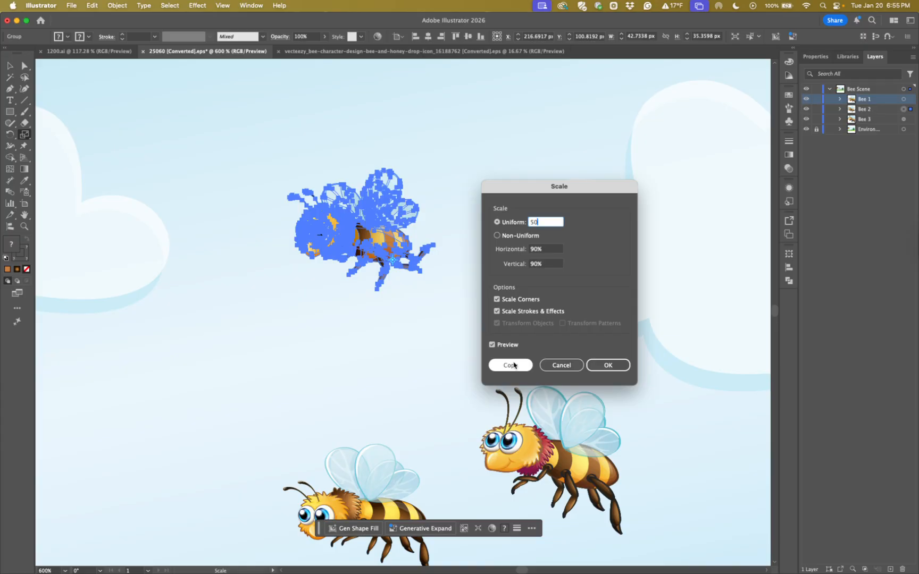
left_click(513, 365)
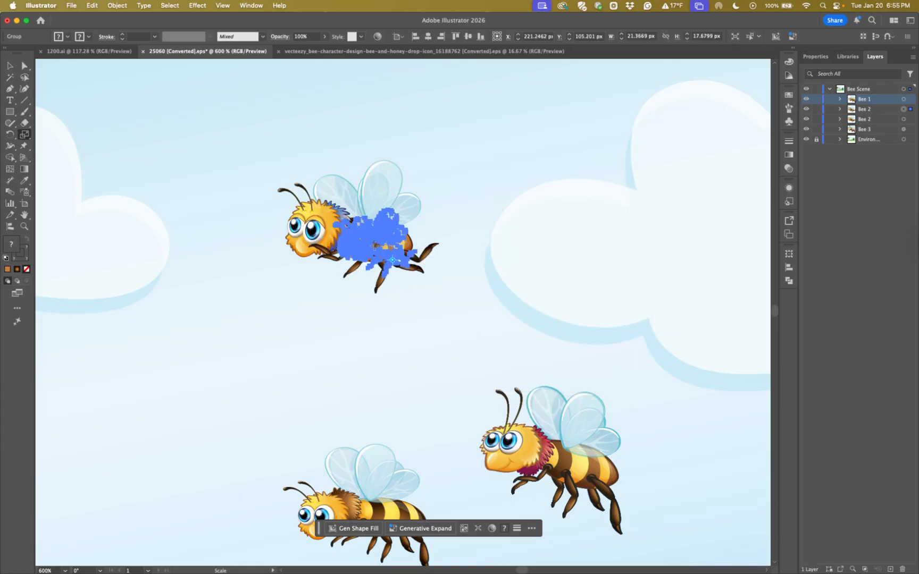
Move the small bee copy away from the original to the edge of the large cloud
key("v")
left_click_drag(373, 250, 527, 228)
left_click(534, 349)
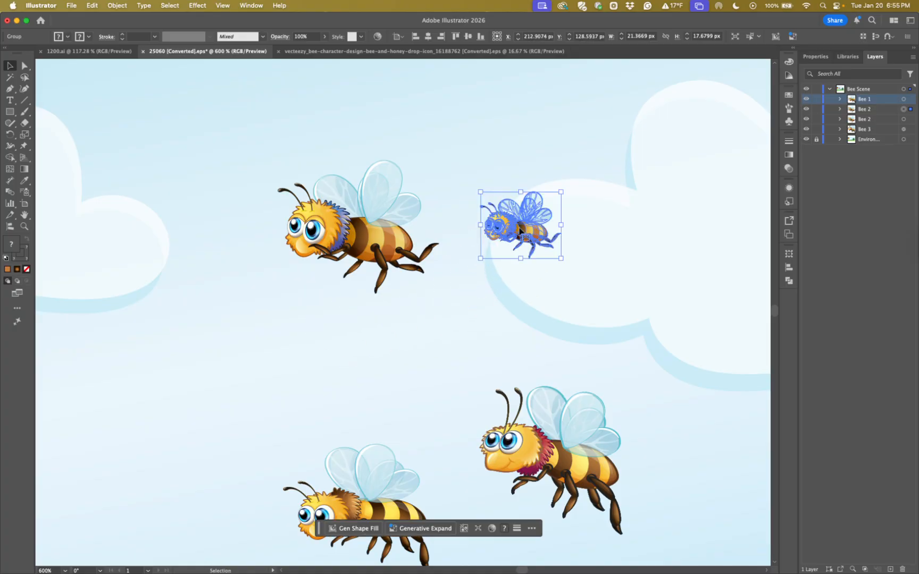
Try resizing the original bee by its bounding box to about 36 by 29 px, and undo it
left_click(376, 235)
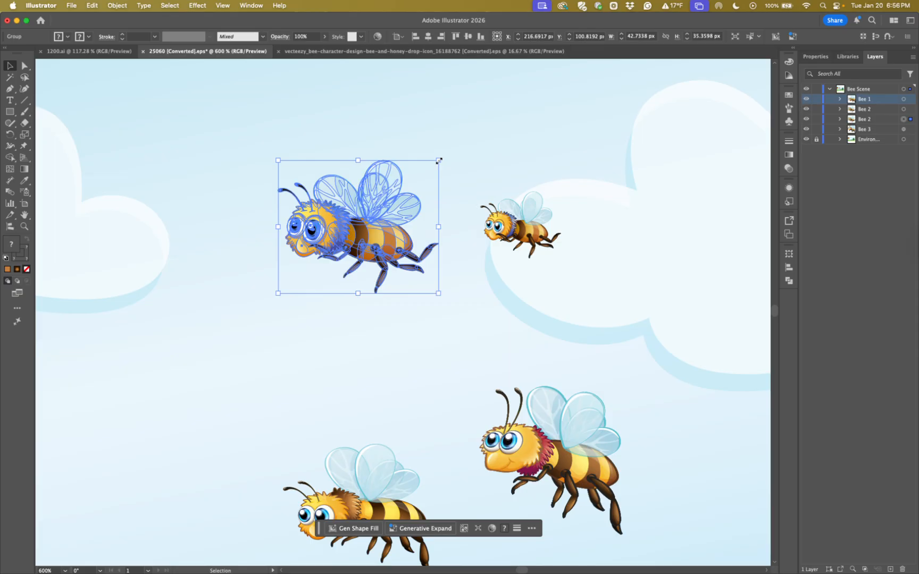
left_click_drag(439, 161, 414, 183)
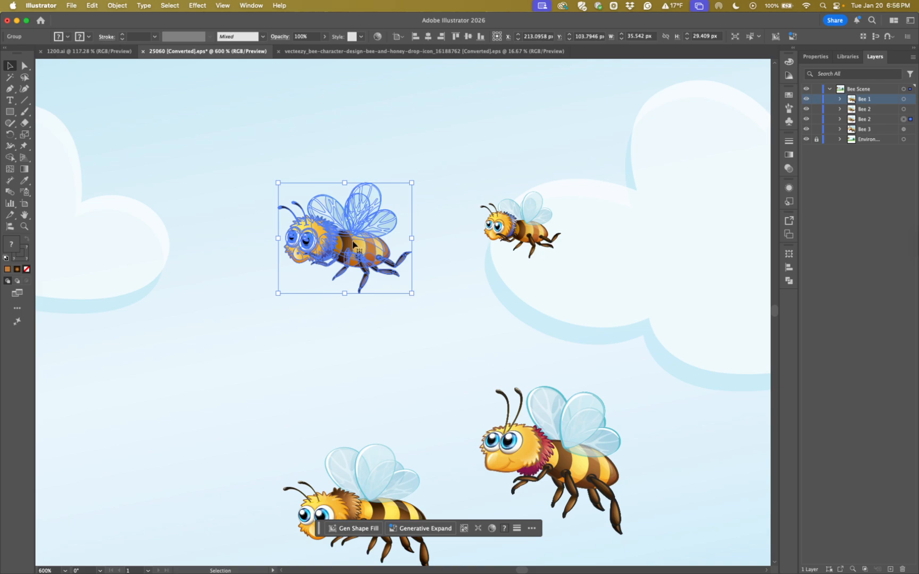
left_click_drag(353, 244, 409, 244)
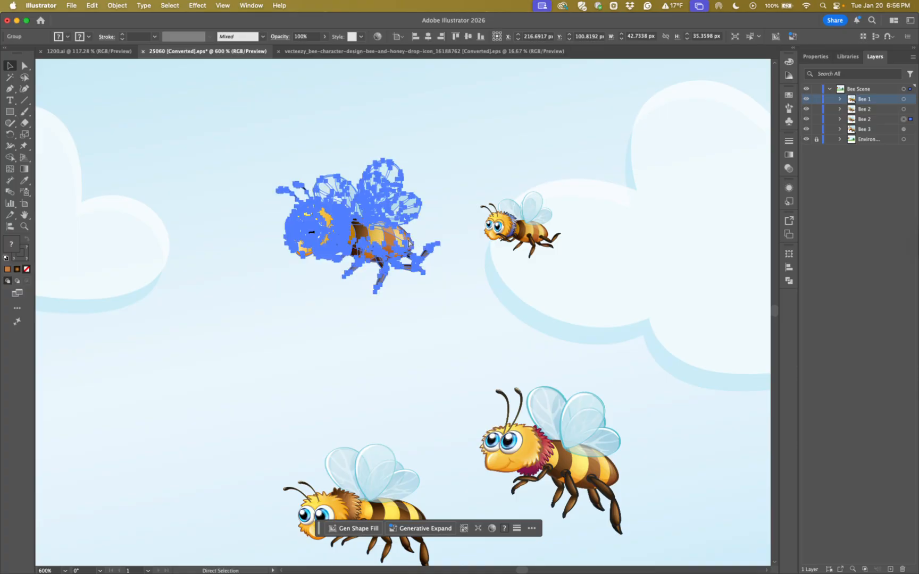
key("super+z")
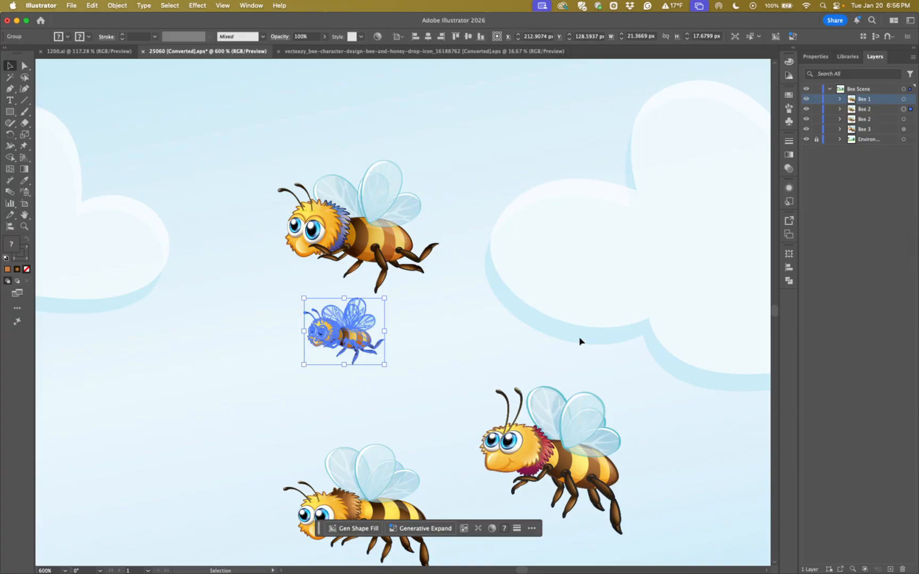
Show the History panel over the artwork and enlarge it to list more states
left_click(251, 5)
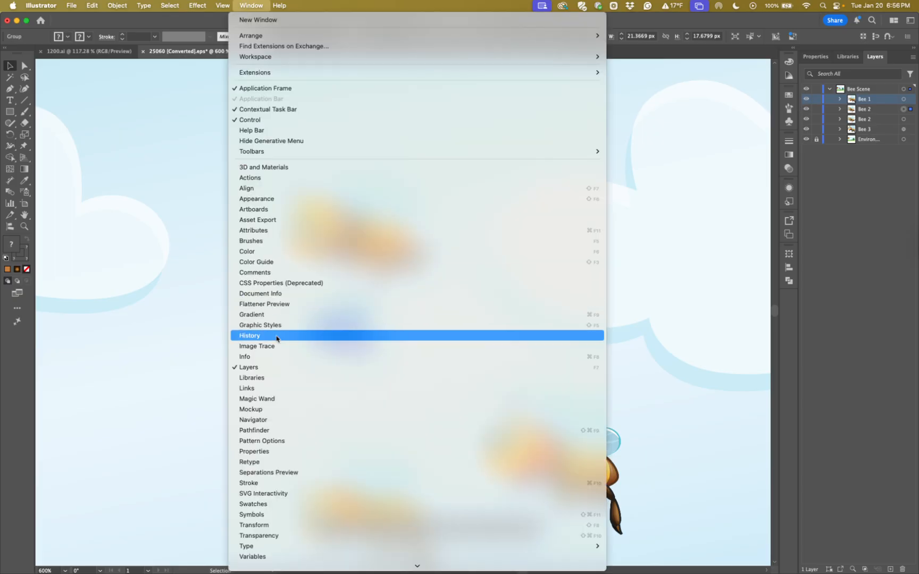
left_click(276, 338)
left_click_drag(415, 249, 621, 113)
left_click_drag(642, 181, 664, 344)
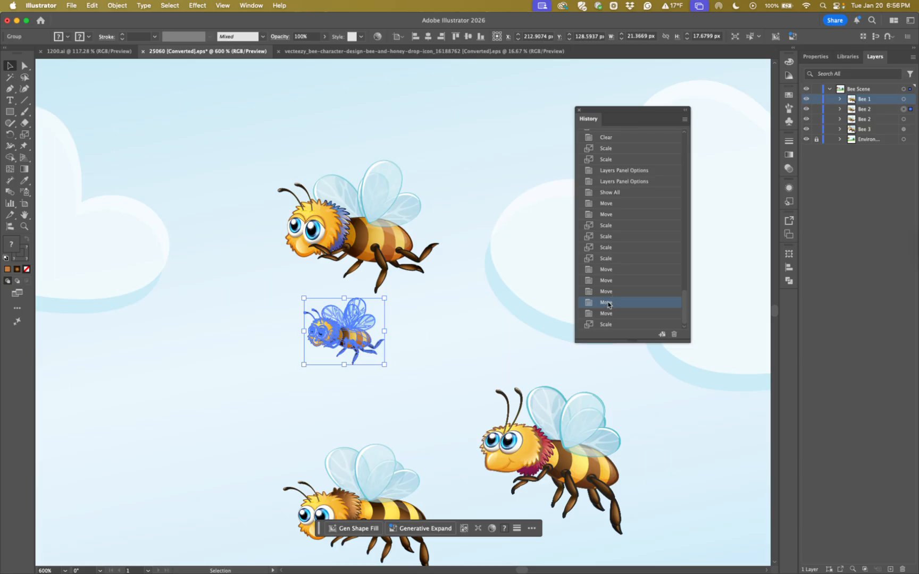
Step back through the history to the first Move state after Show All, and dock the History panel as an icon
left_click(612, 259)
left_click(611, 249)
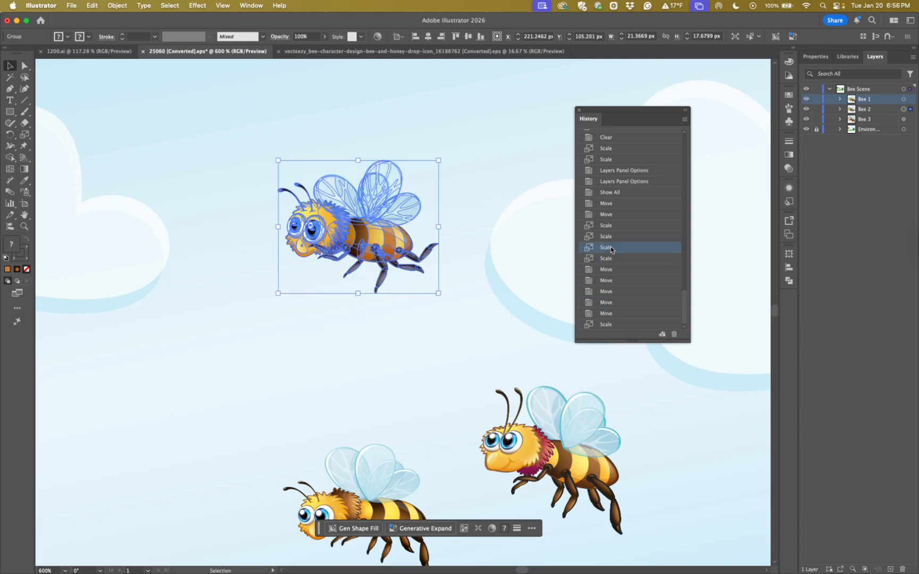
left_click(611, 237)
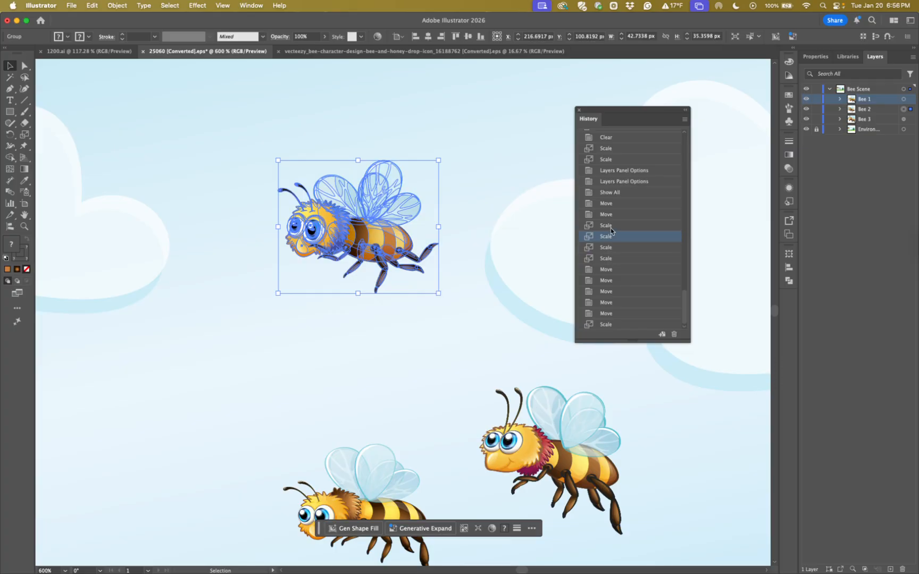
left_click(611, 226)
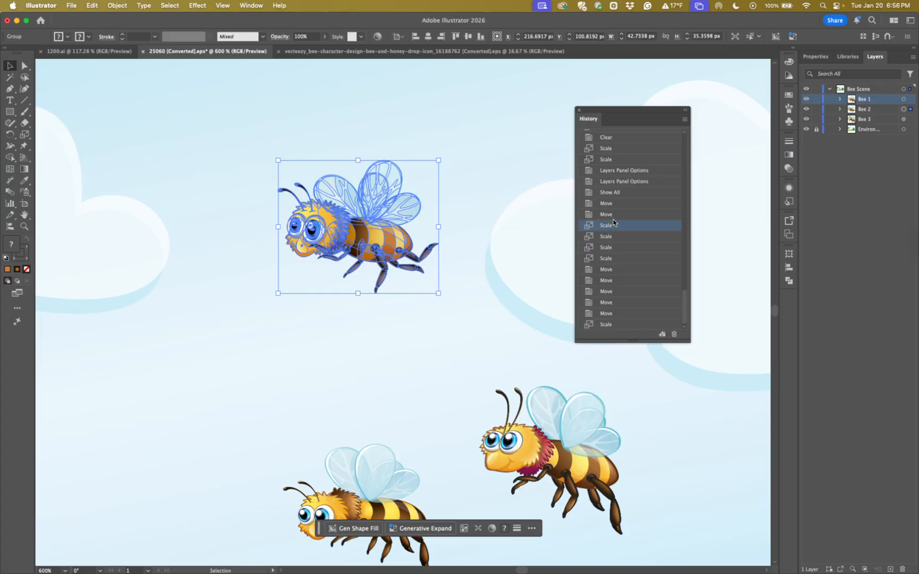
left_click(614, 213)
left_click(614, 204)
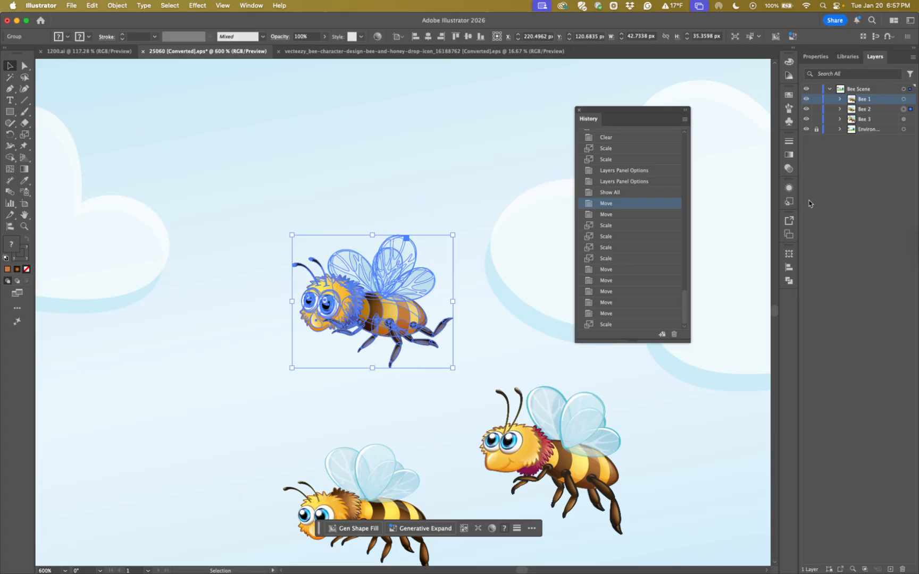
left_click_drag(585, 123, 786, 301)
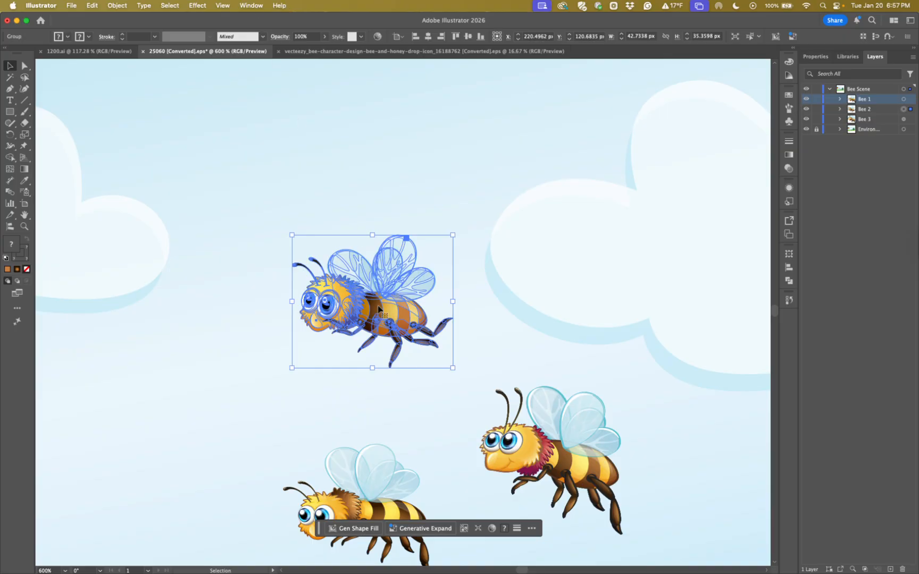
Try rotating the bee with the Rotate tool around a reference point on its lower body
left_click(10, 136)
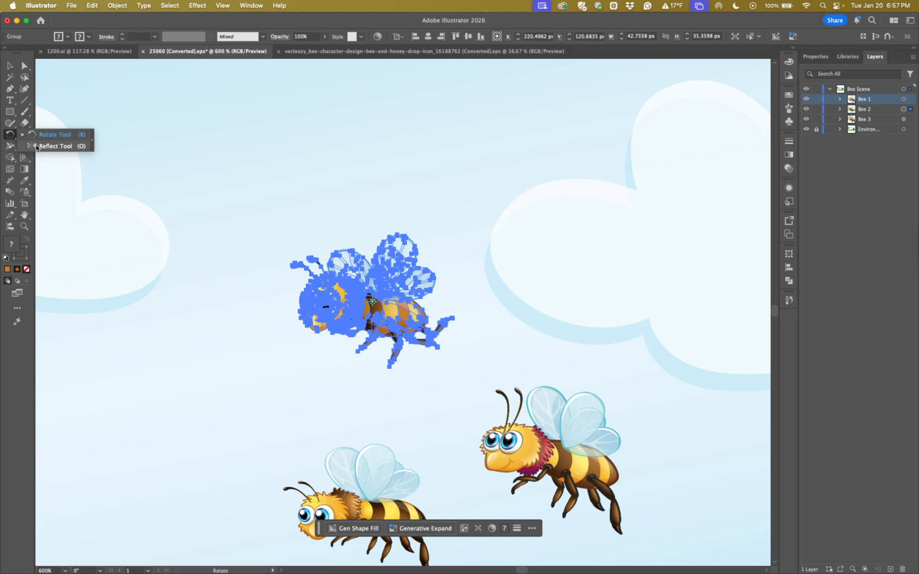
left_click(36, 136)
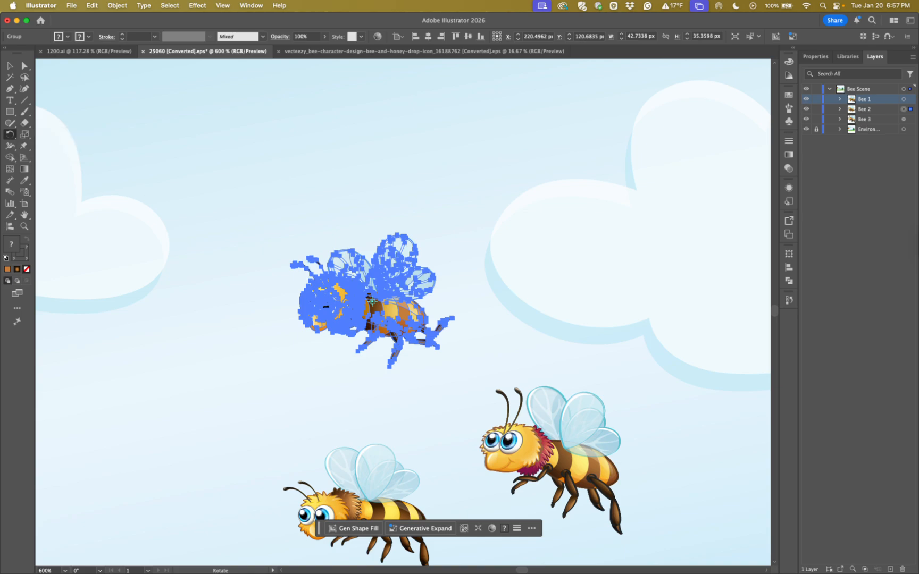
left_click(402, 331)
left_click_drag(354, 329, 193, 191)
key("space")
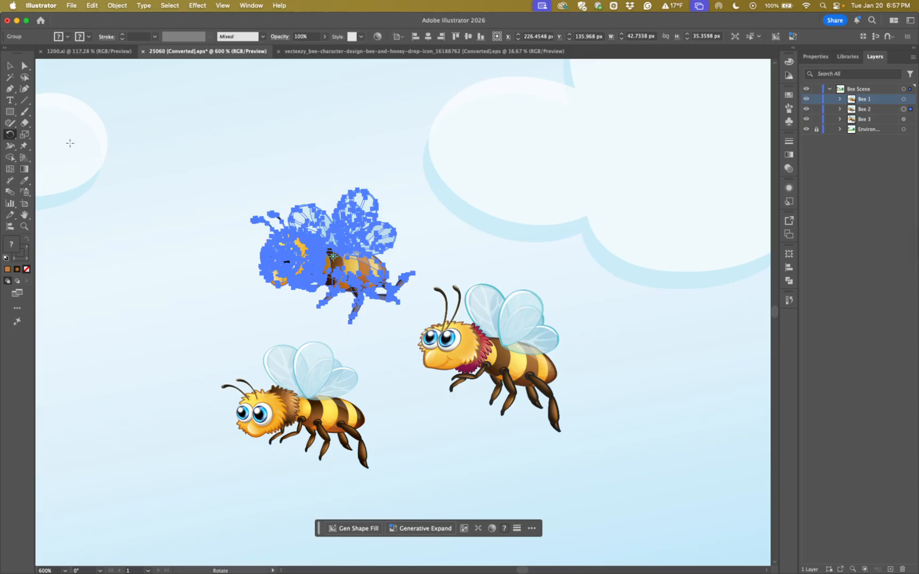
Try rotating the bee freehand by its bounding box corner, and undo the rotation
key("v")
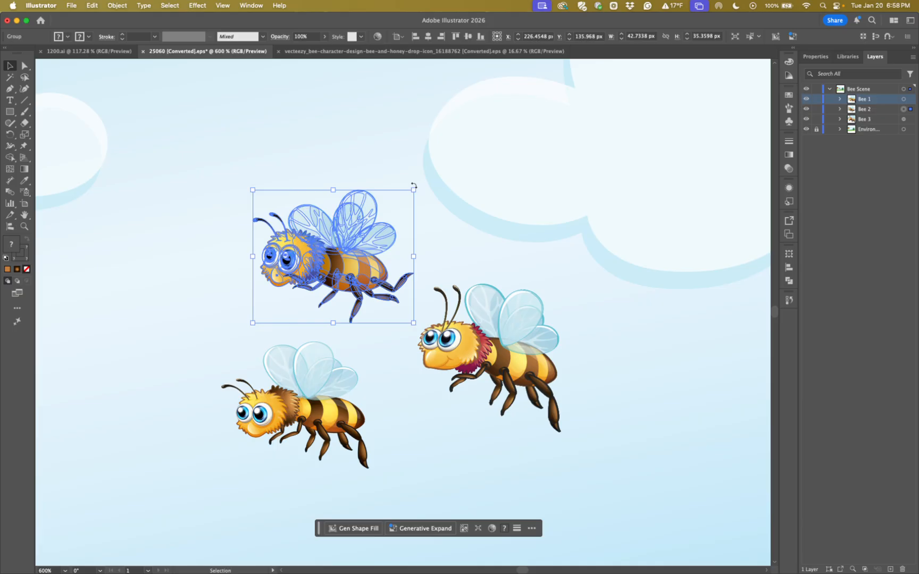
mouse_move(413, 186)
left_mouse_down()
mouse_move(420, 277)
mouse_move(412, 193)
mouse_move(339, 154)
mouse_move(390, 193)
mouse_move(402, 292)
mouse_move(414, 204)
mouse_move(401, 189)
mouse_move(404, 200)
left_mouse_up()
key("super+z")
Activate the Reflect tool and flip the bee freehand around its center, then back to face its original direction
left_click_drag(11, 134, 48, 152)
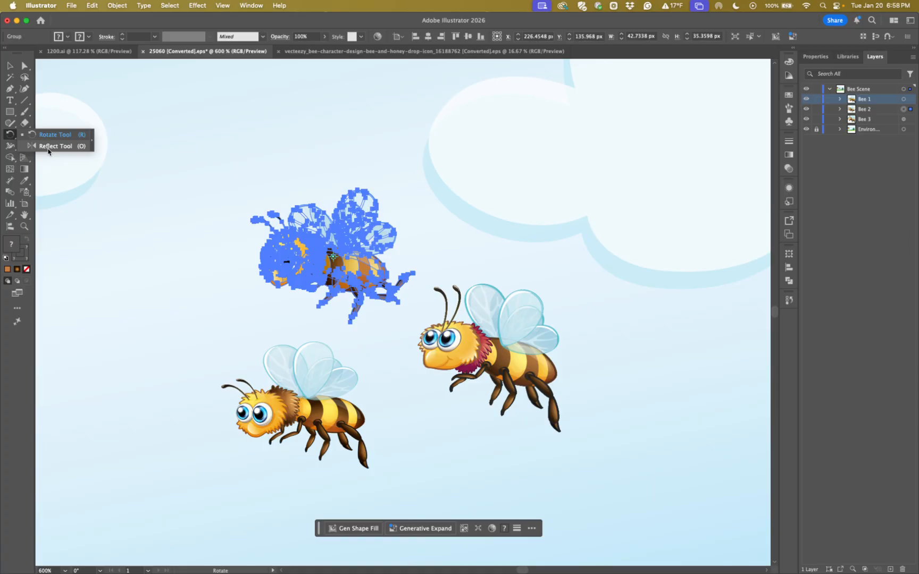
left_click_drag(48, 152, 48, 152)
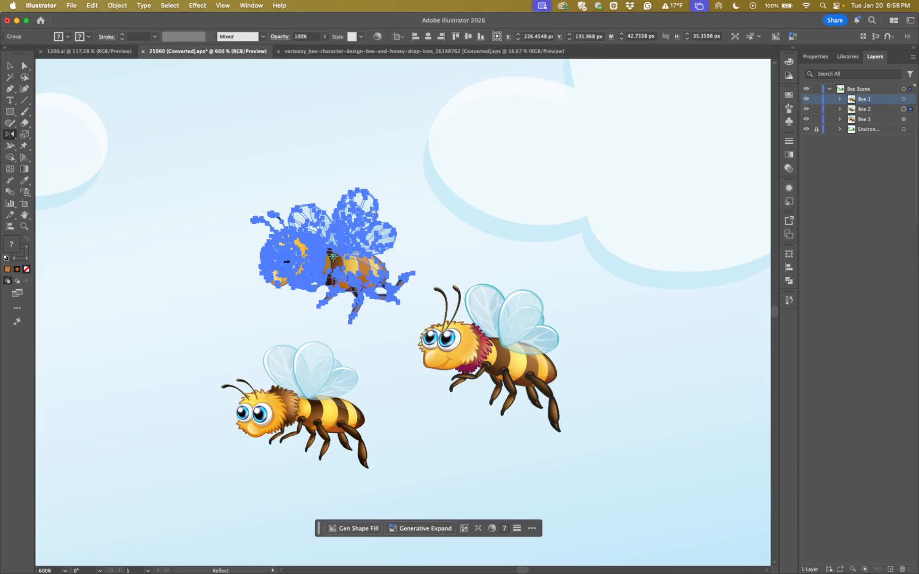
left_click_drag(374, 211, 283, 190)
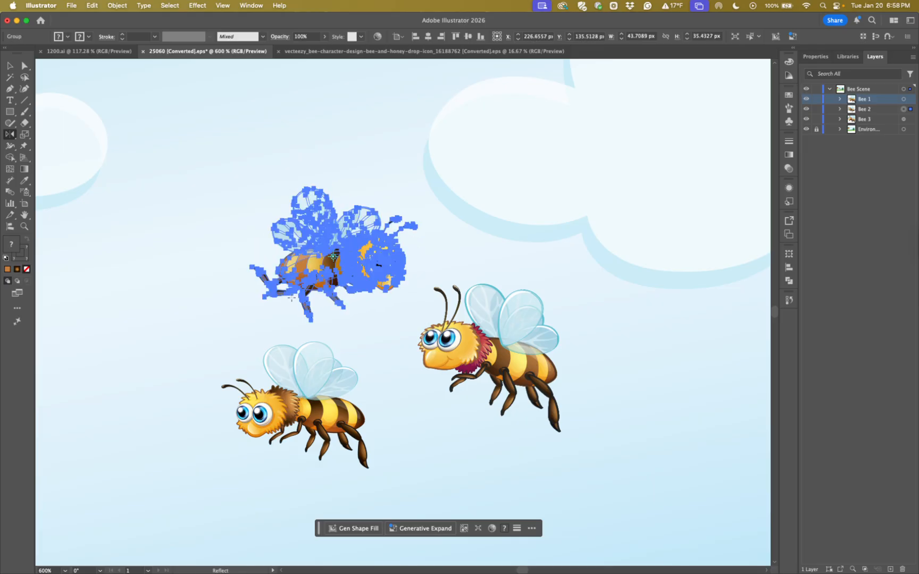
left_click_drag(408, 259, 255, 257)
Try reflecting the bee at an angle around a reference point away from its center, and undo it
left_click_drag(328, 227, 477, 228)
left_click(398, 286)
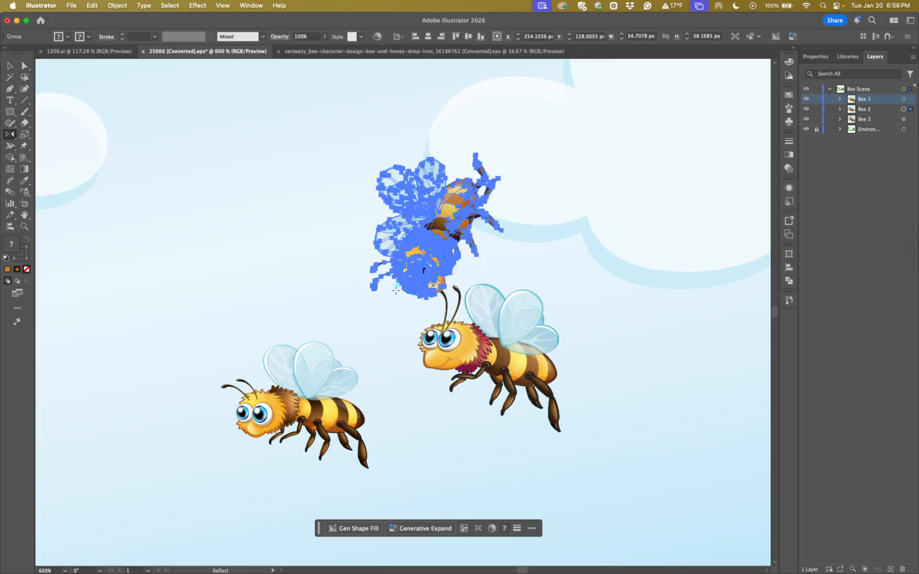
key("super+z")
key("super+z")
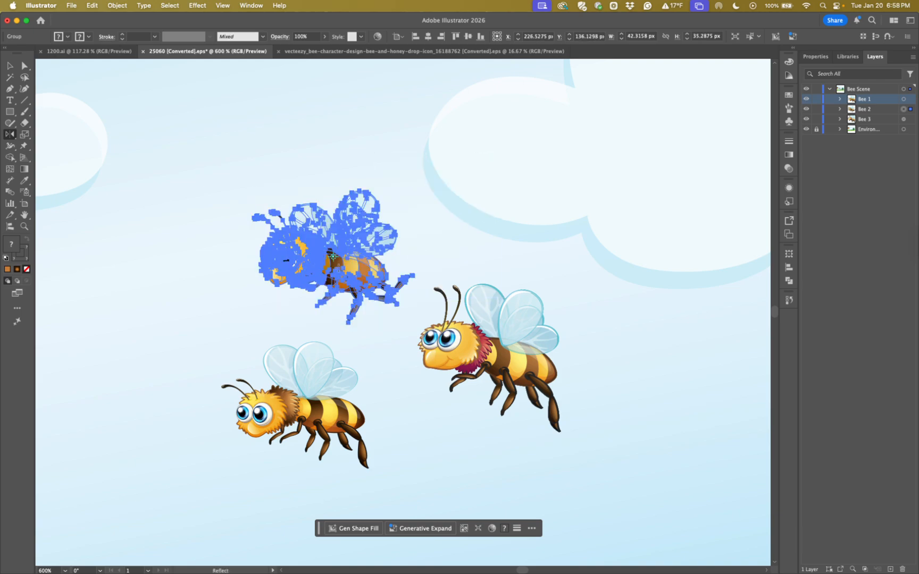
Try flipping the bee horizontally around a reference point near its back legs, and undo the reflection
left_click(366, 291)
left_click_drag(340, 276, 407, 272)
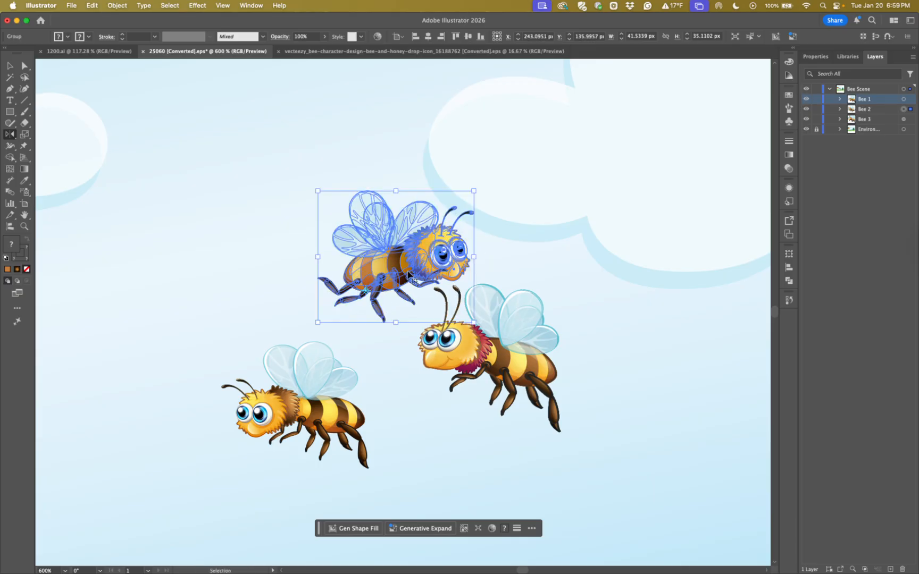
key("super+z")
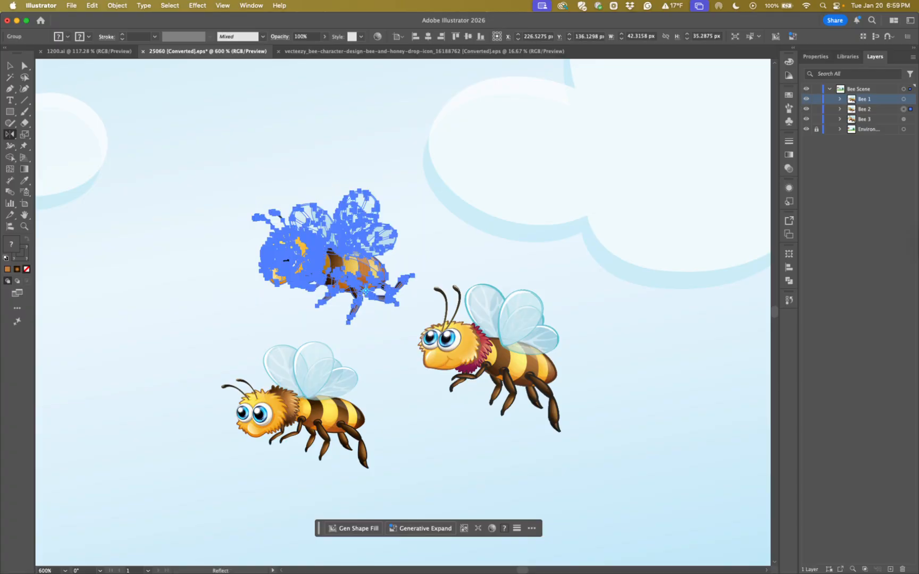
Open the Reflect options for the selected bee and dismiss them without applying a reflection
double_click(9, 136)
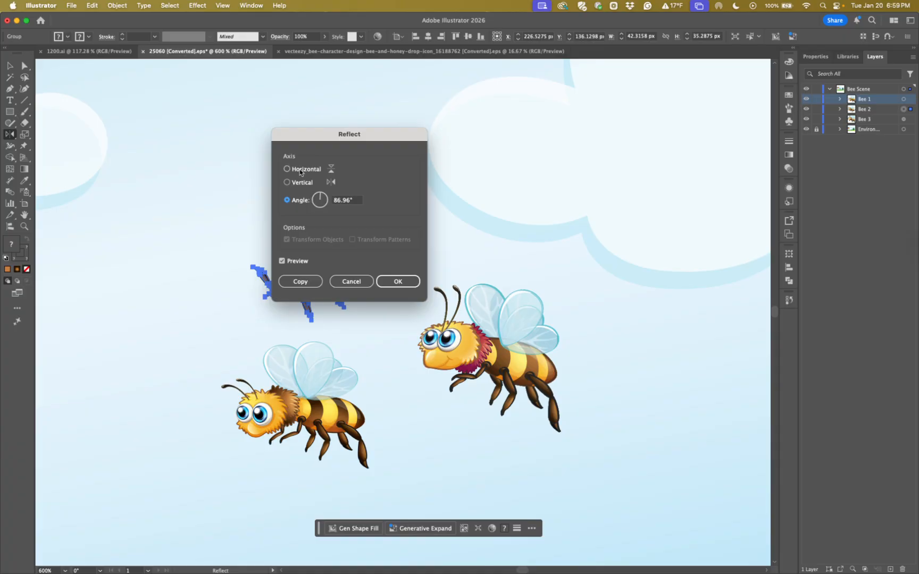
left_click(345, 283)
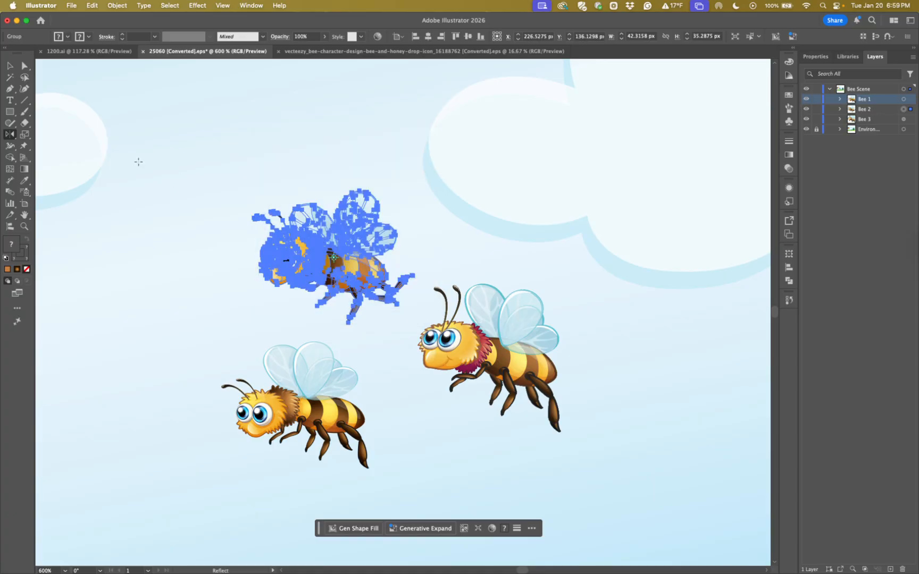
left_click(10, 67)
Try shearing the bee freehand around a reference point near its back legs, and undo the shear
left_click(25, 136)
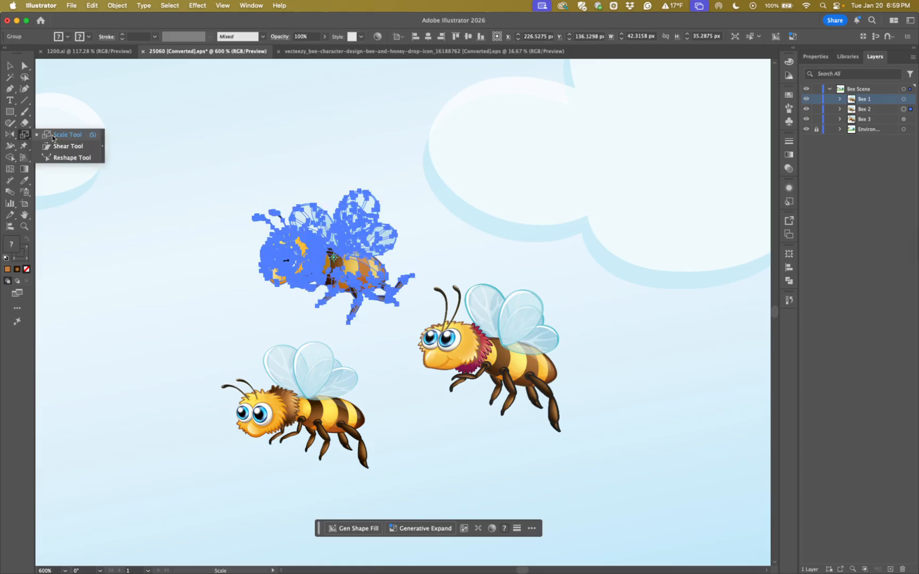
left_click(60, 148)
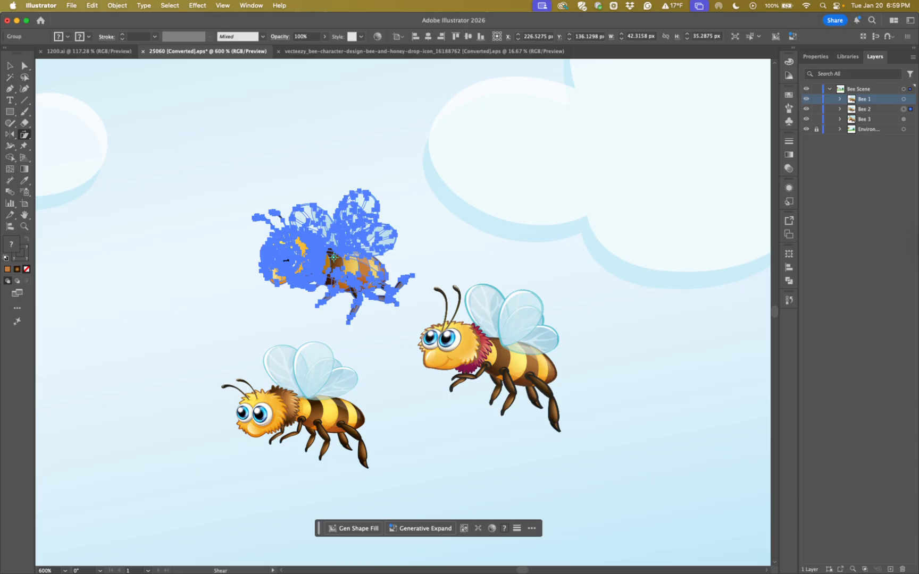
left_click(377, 284)
left_click_drag(338, 220, 347, 239)
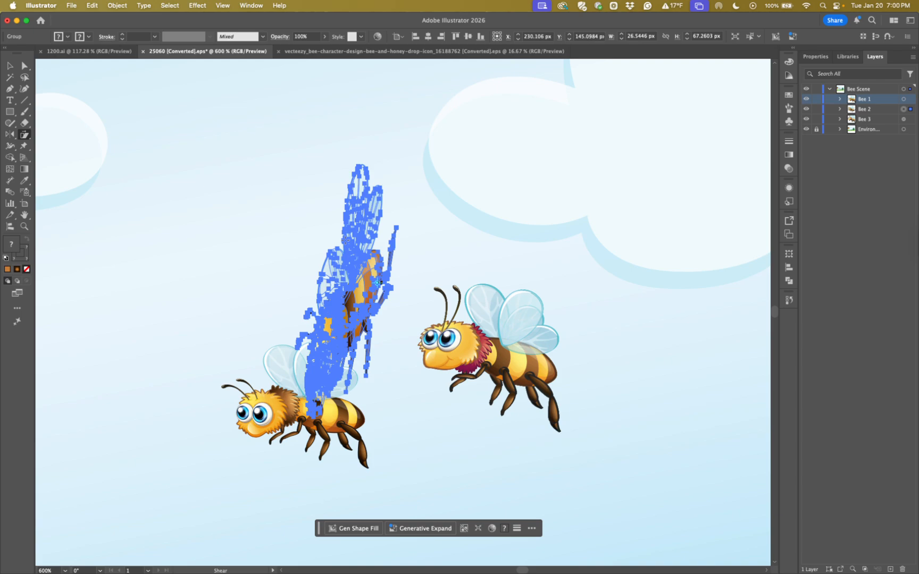
key("super+z")
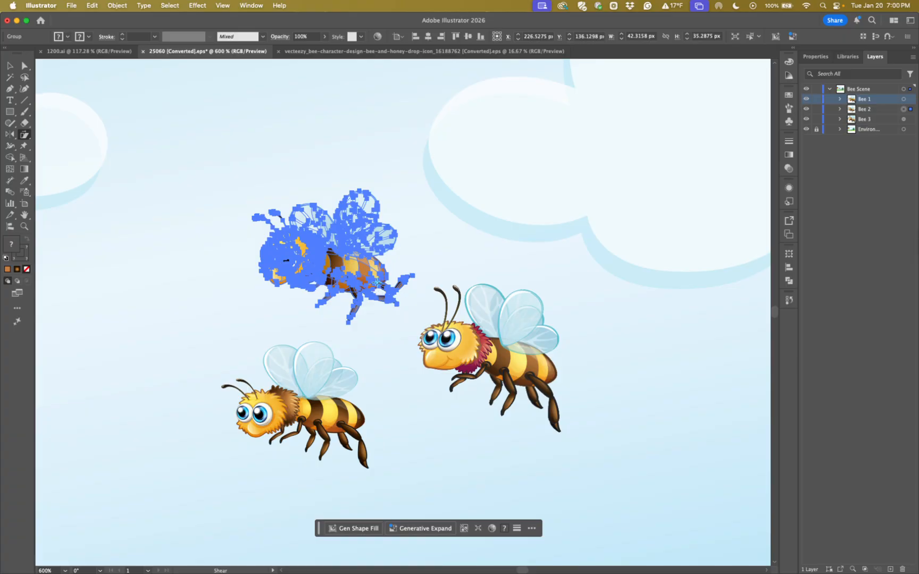
Make a copy of the bee with a 200° shear angle around a point near its back legs, and move the copy above the original
left_click(376, 283, "alt")
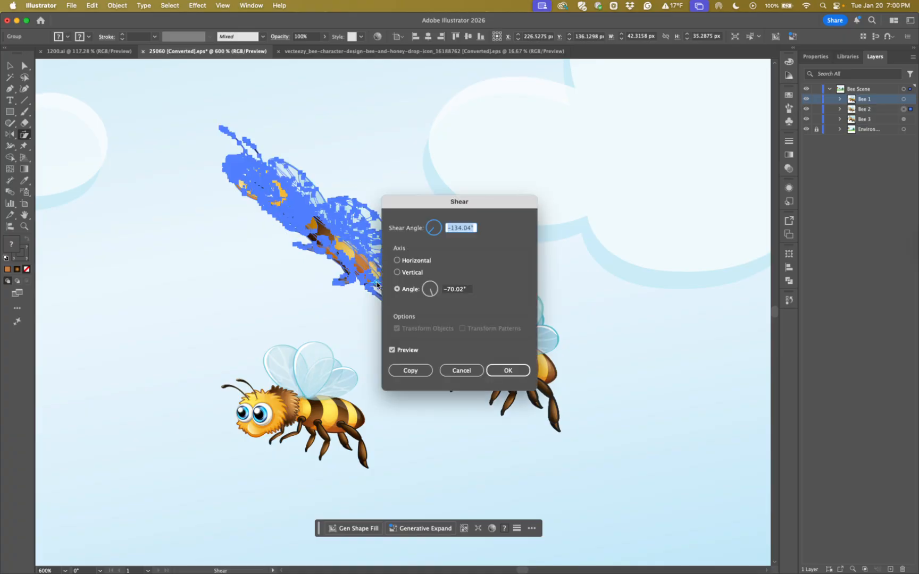
left_click_drag(415, 211, 549, 120)
left_click_drag(547, 122, 546, 124)
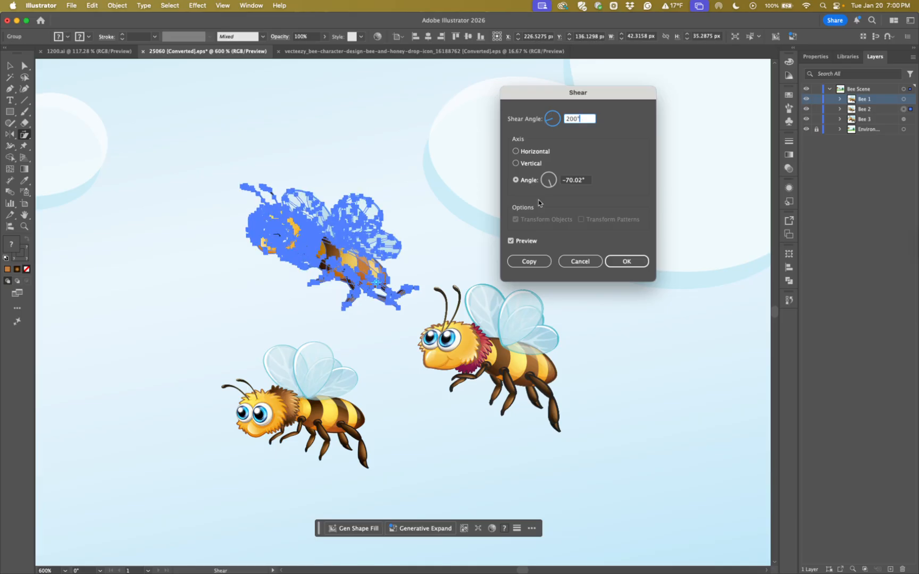
left_click(535, 263)
left_click(10, 65)
left_click_drag(321, 242, 315, 125)
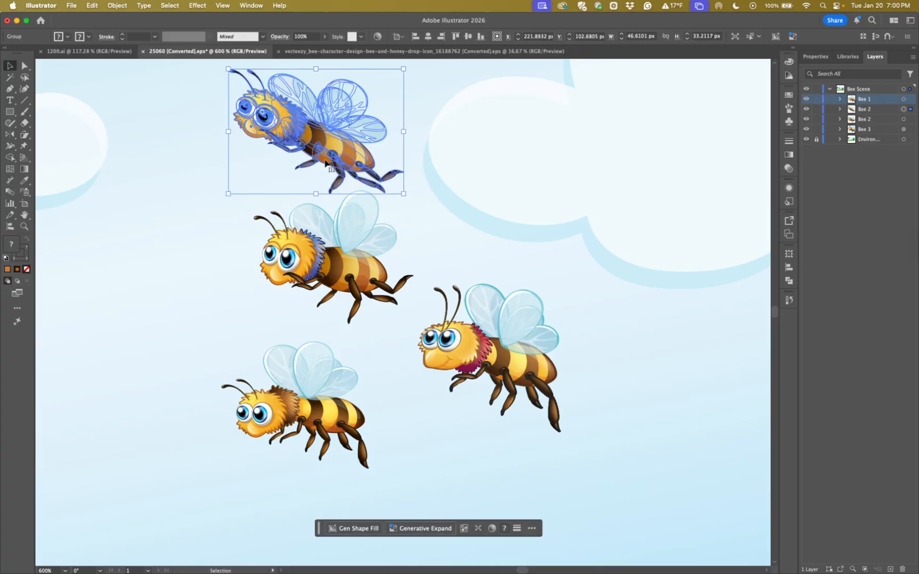
Select the sheared bee copy above the original and delete it
left_click(200, 246)
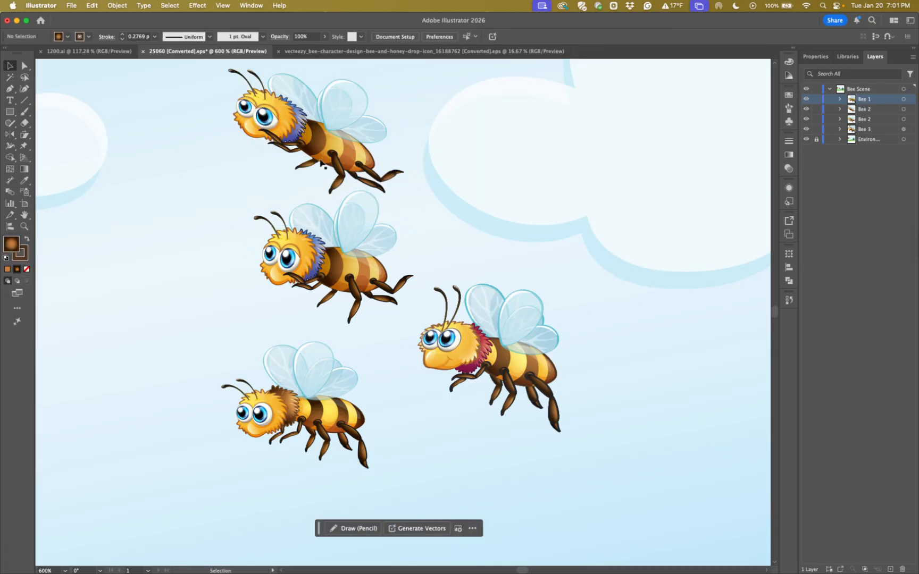
left_click(318, 151)
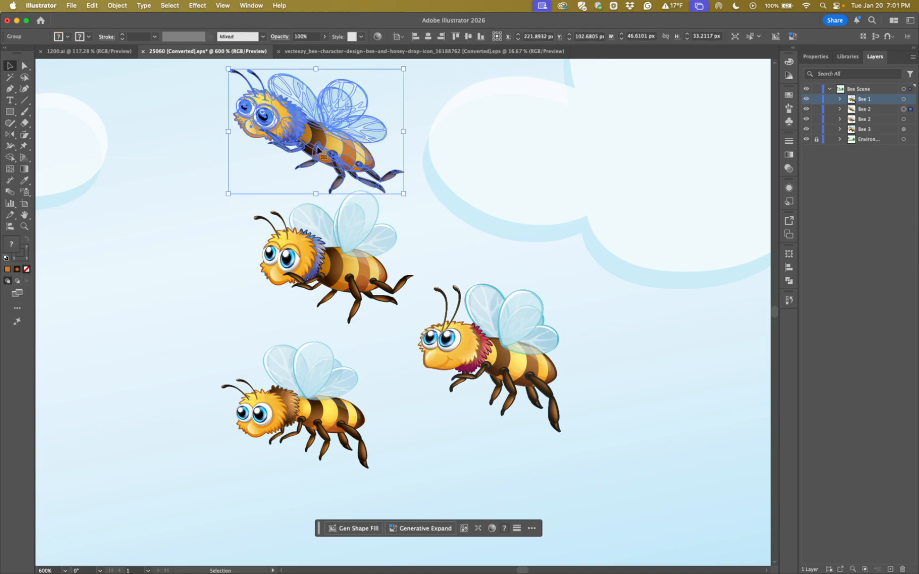
key("Delete")
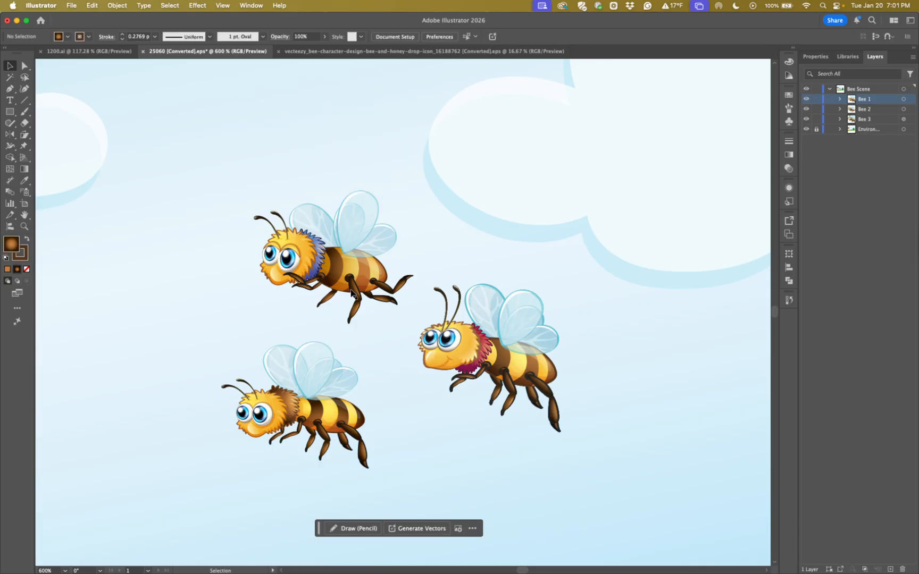
Select all three bees together and combine them into one group
scroll(341, 289, "right", 3)
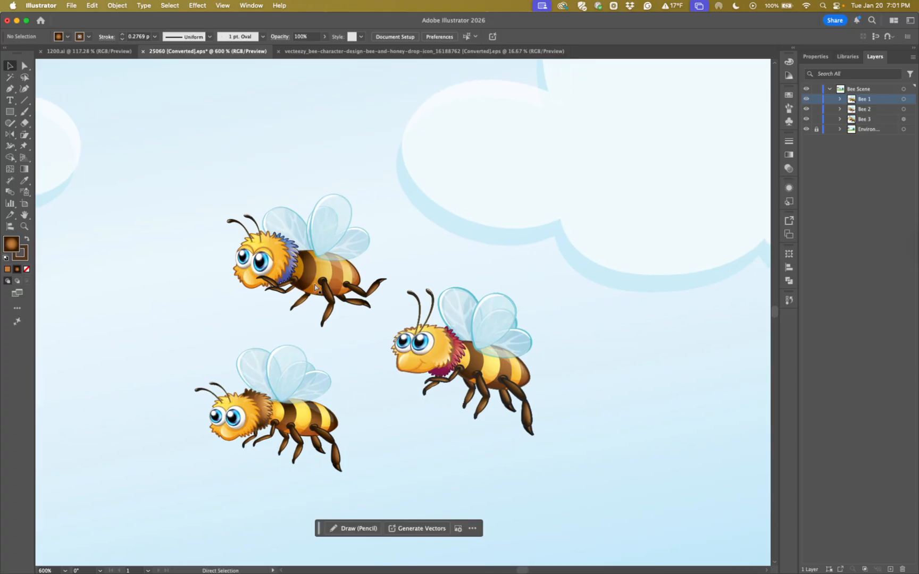
key("super+minus")
key("super+minus")
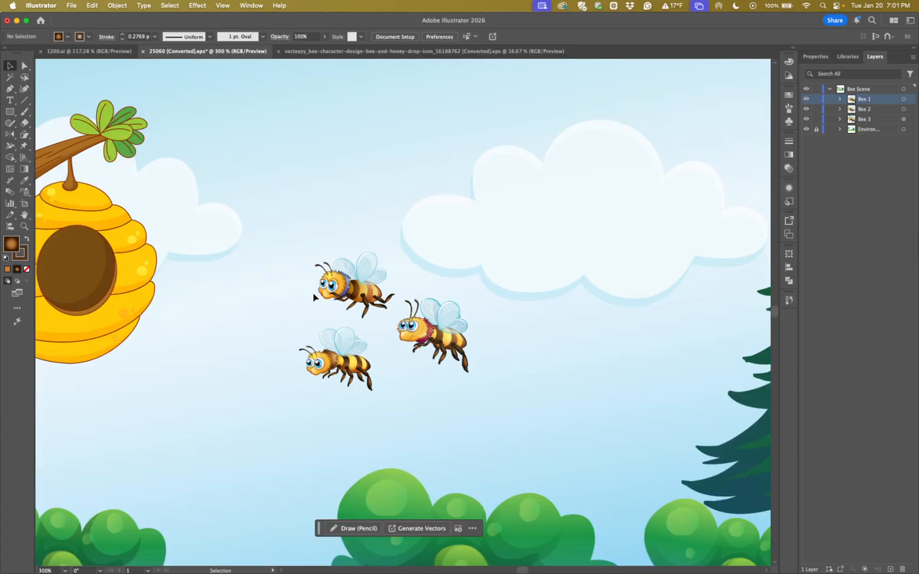
scroll(359, 333, "down", 3)
scroll(359, 334, "right", 2)
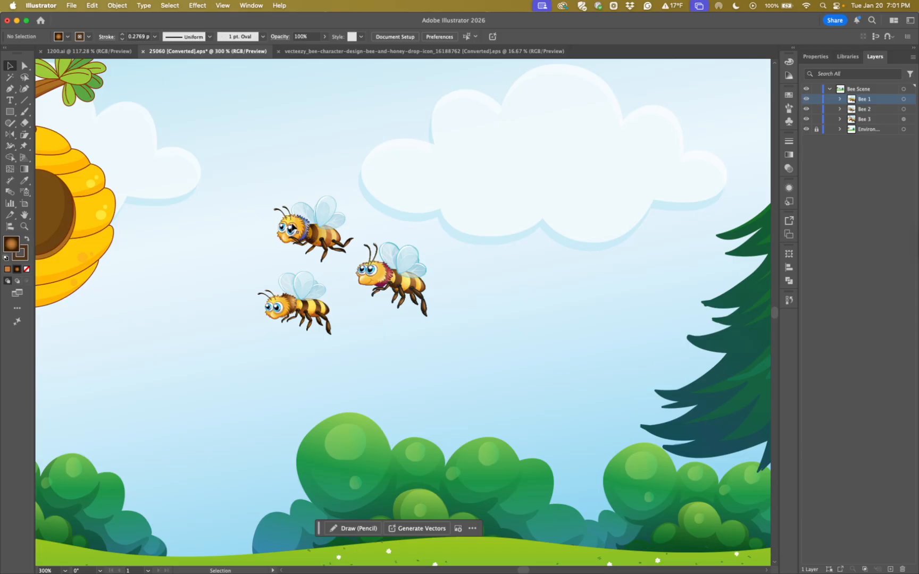
left_click(321, 242)
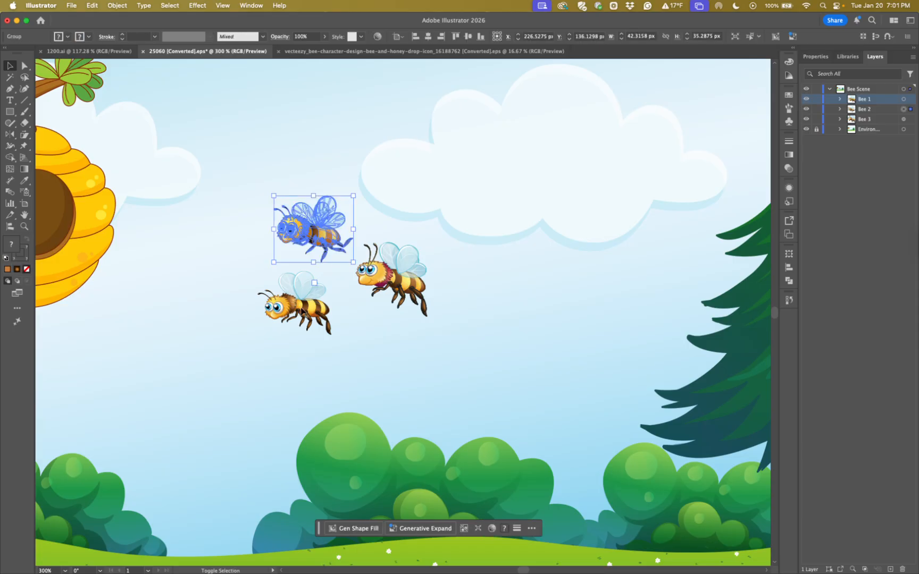
left_click(301, 312, "shift")
left_click(395, 284, "shift")
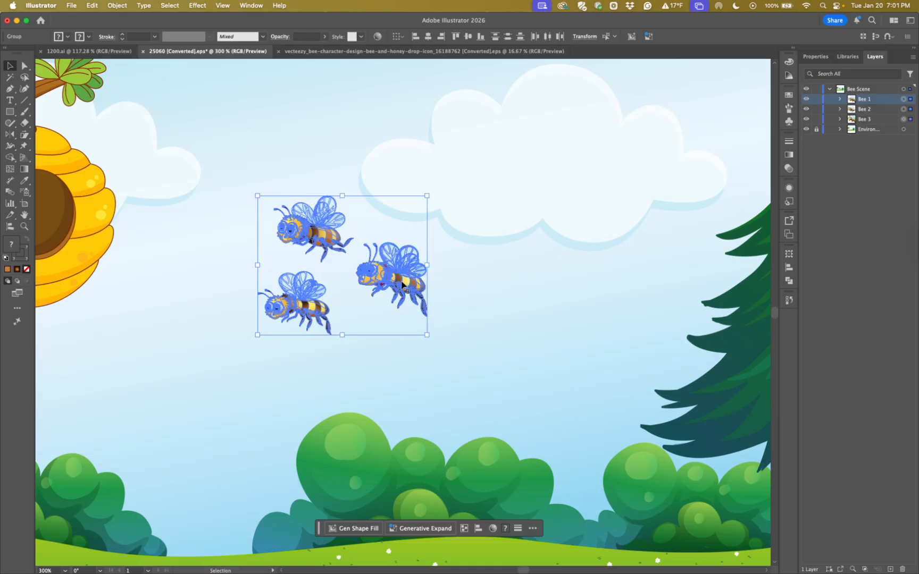
key("super+minus")
left_click_drag(556, 357, 487, 307)
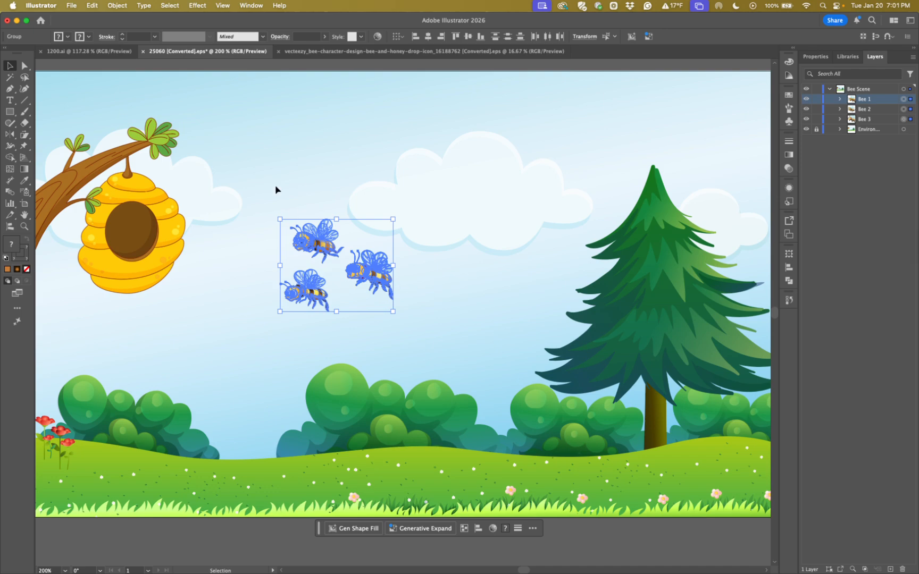
left_click(117, 6)
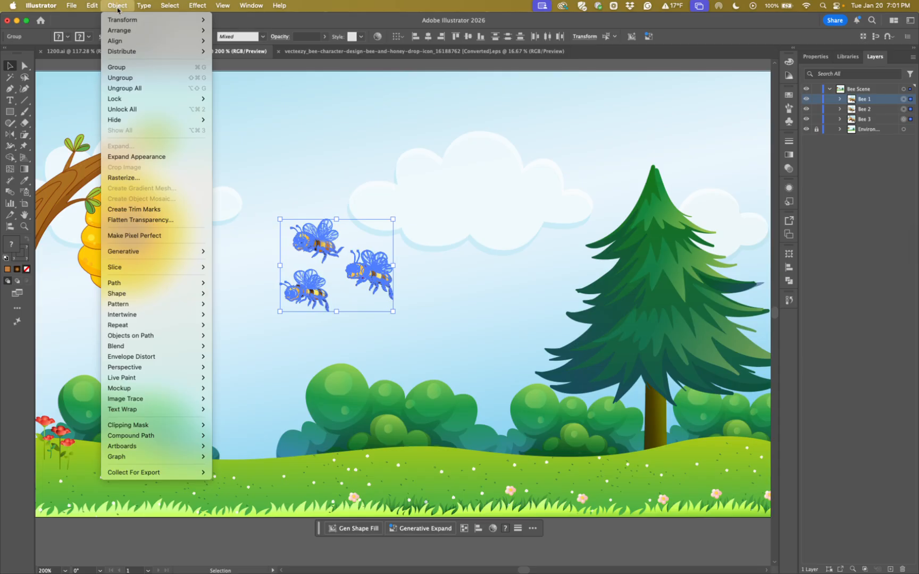
mouse_move(121, 20)
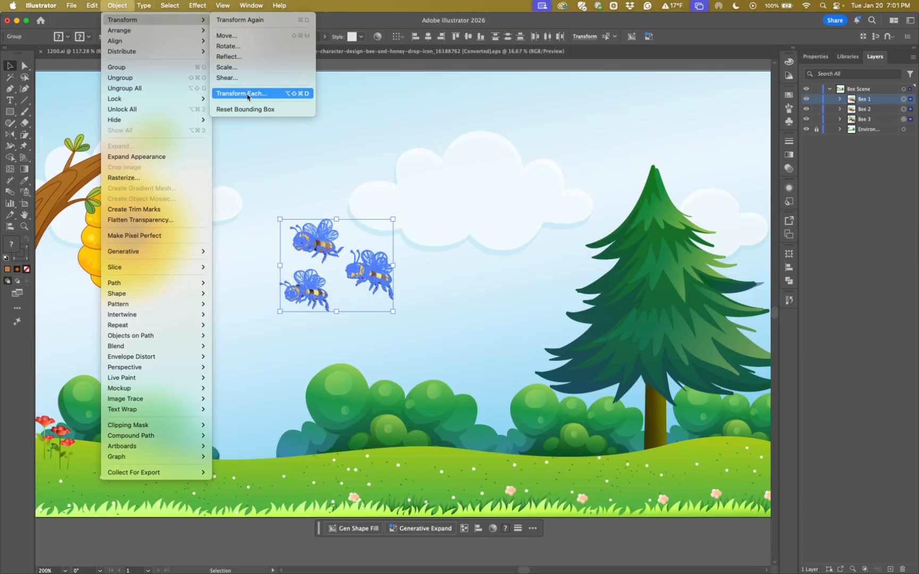
left_click(121, 8)
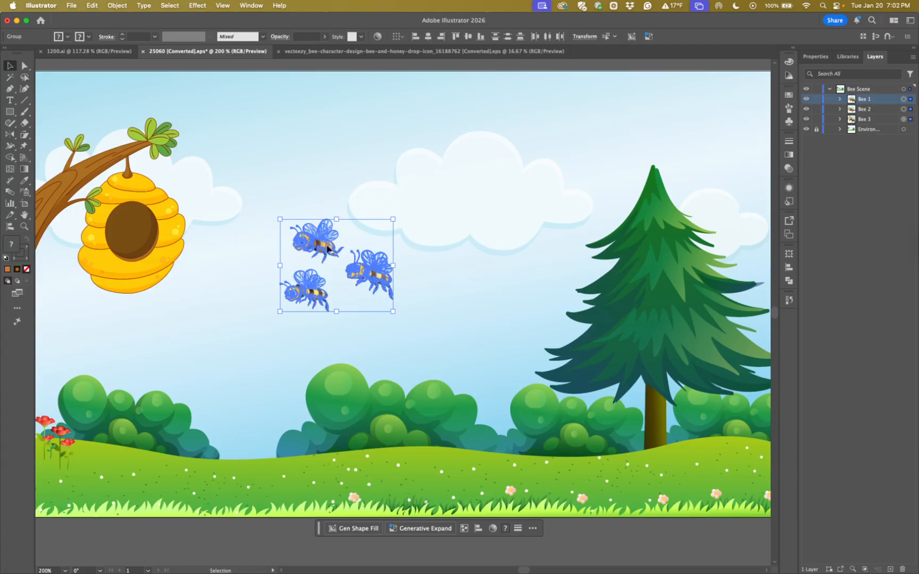
key("super+g")
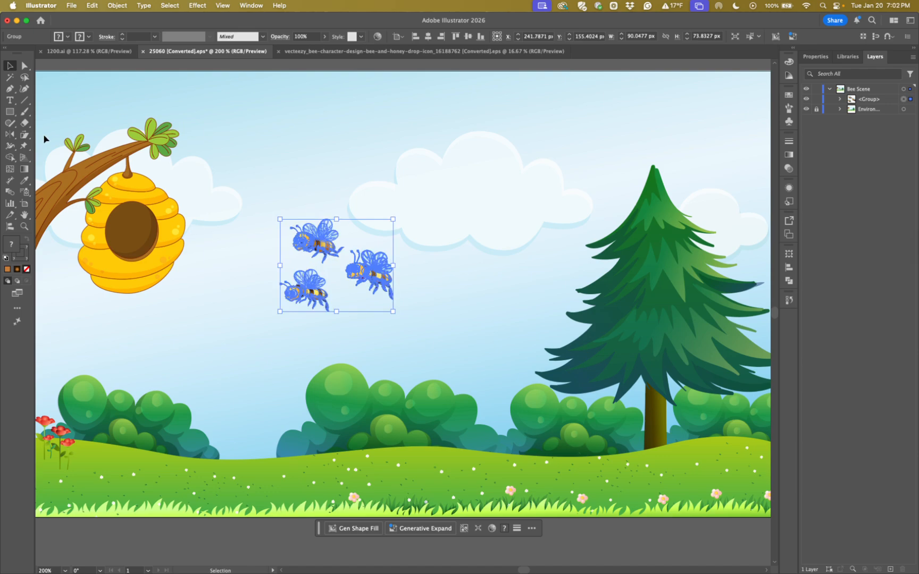
Try rotating the bee group counterclockwise with the Rotate tool around a reference point set below the bees
left_click(25, 136)
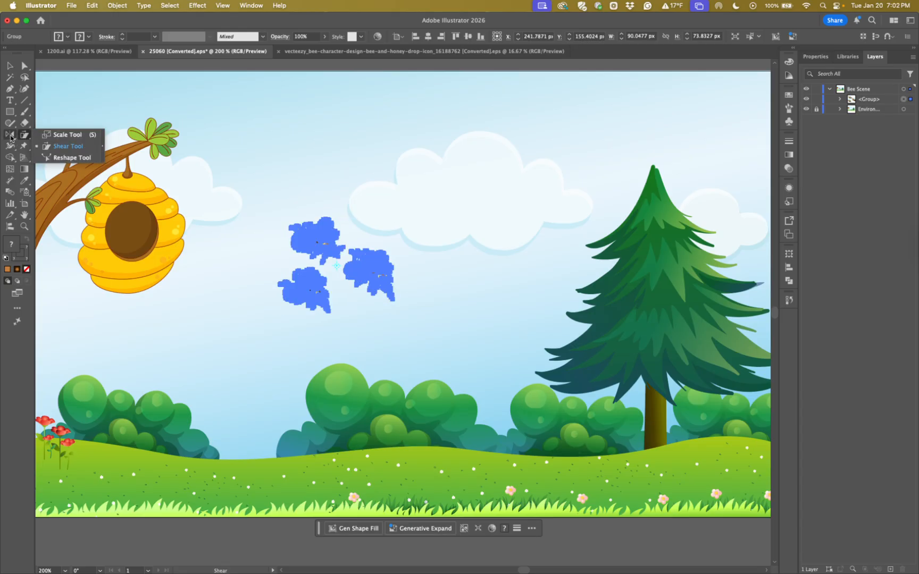
left_click(10, 134)
left_click(42, 135)
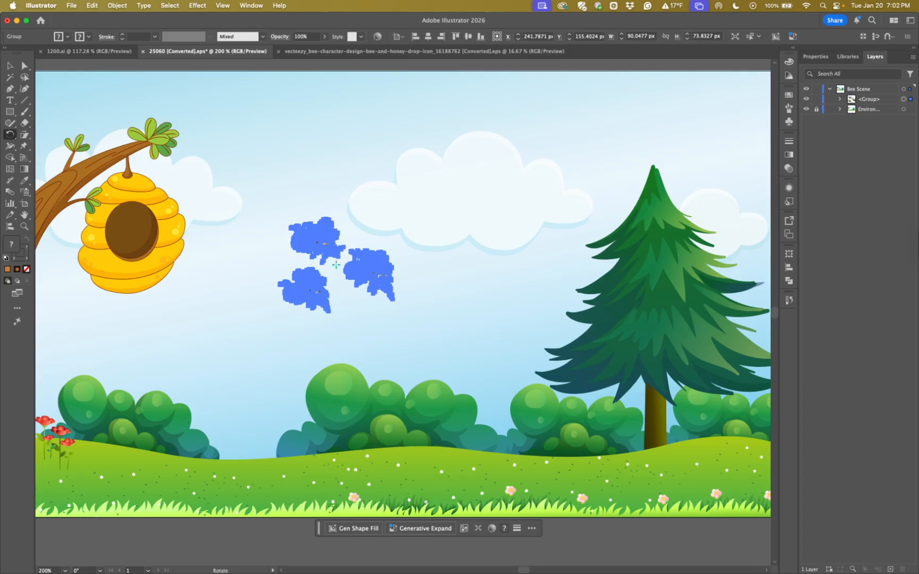
key("super+equal")
key("super+equal")
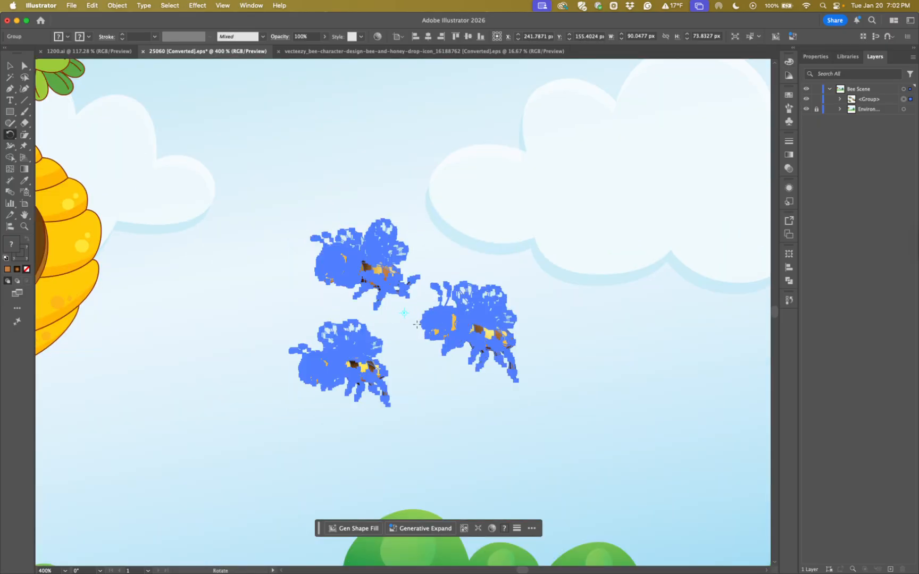
left_click_drag(472, 388, 353, 232)
left_click(351, 287)
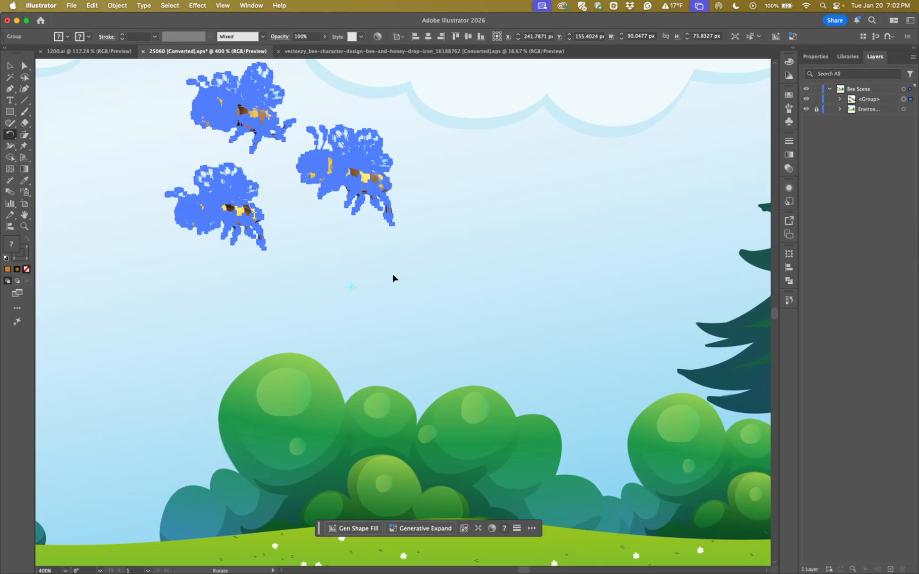
key("super+minus")
key("super+minus")
left_click_drag(443, 287, 335, 279)
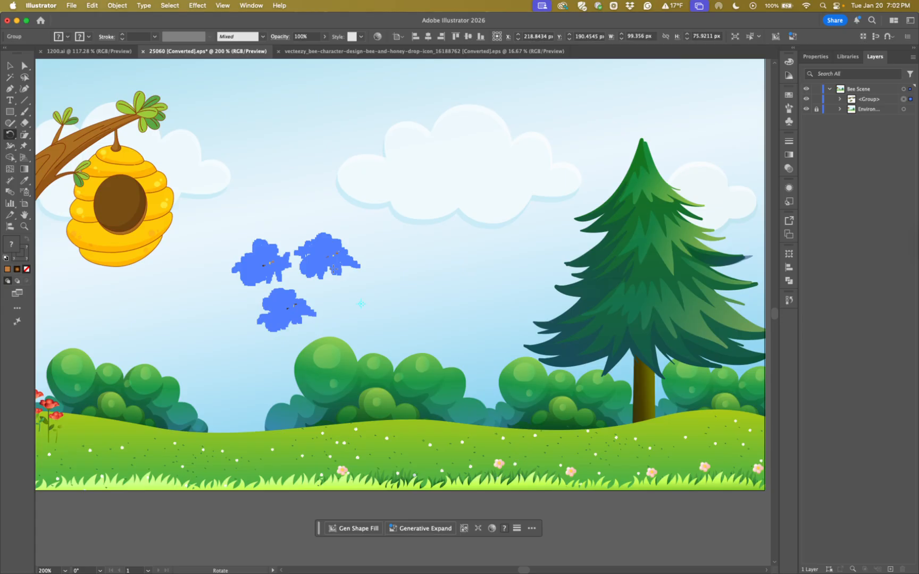
Repeat the last rotation of the bee group several times with Transform Again, moving it around the same reference point
key("super+d")
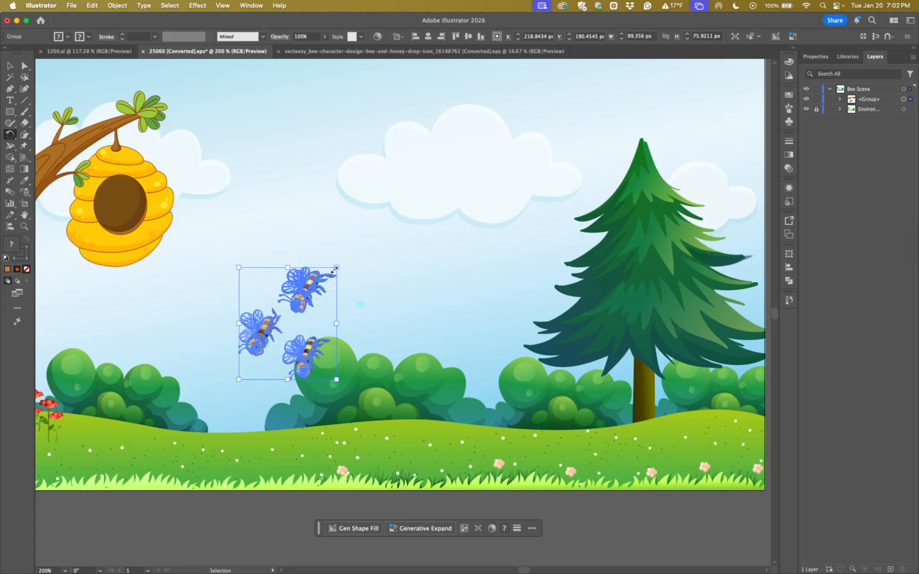
key("super+d")
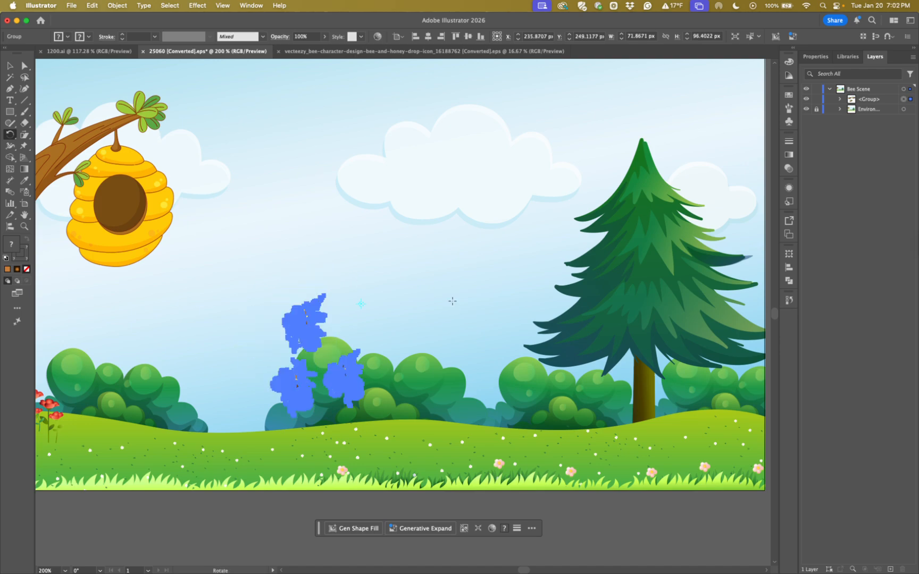
key("super+d")
Undo the repeated rotations and the first rotation of the bee group
key("super+d")
key("super+d")
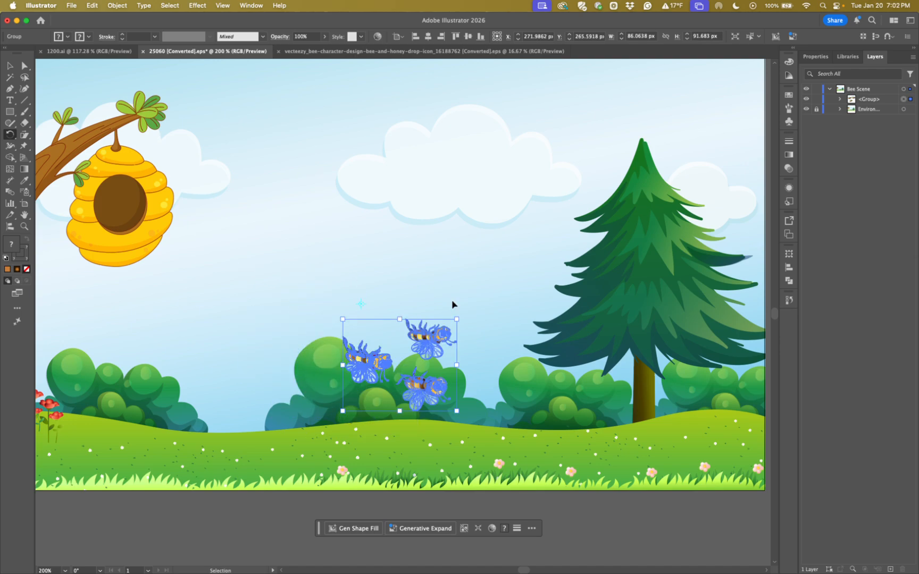
key("super+d")
key("super+d")
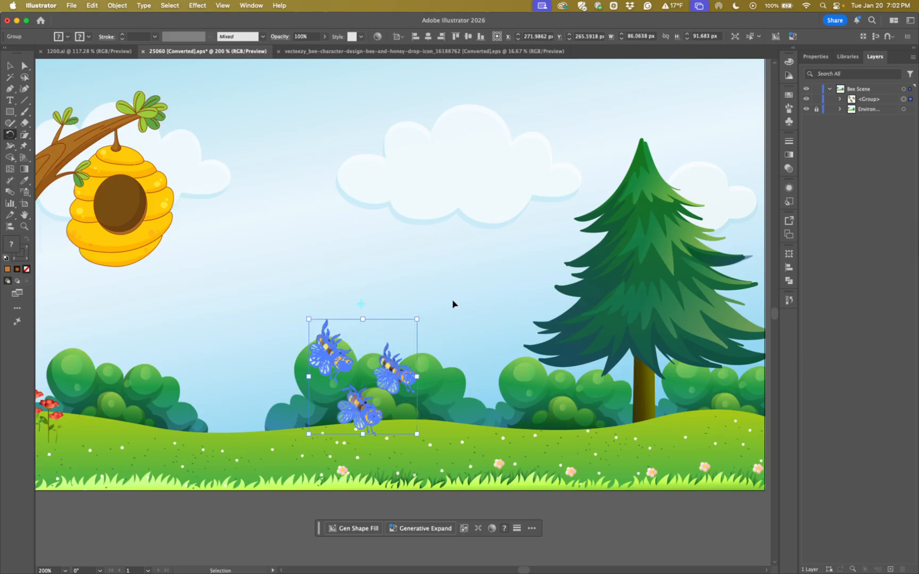
key("super+d")
key("super+d")
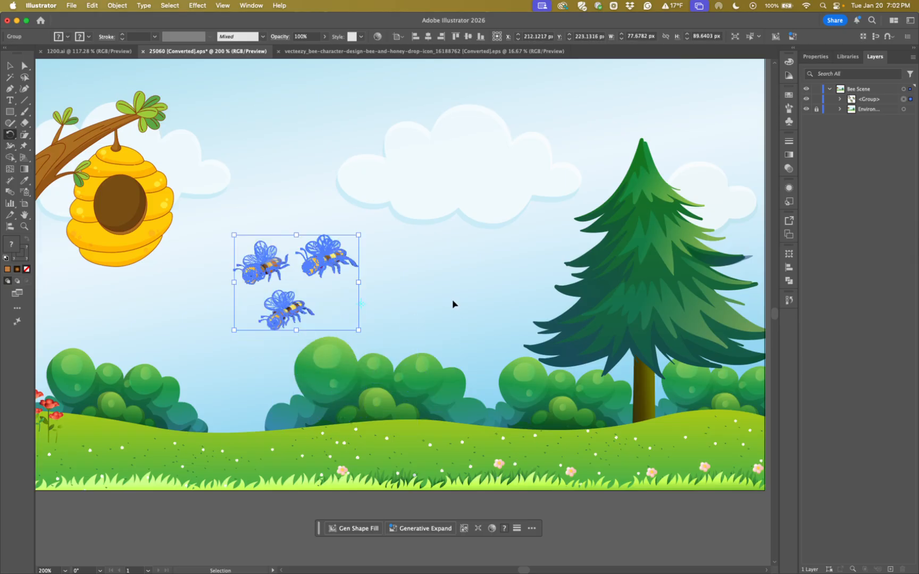
key("super+d")
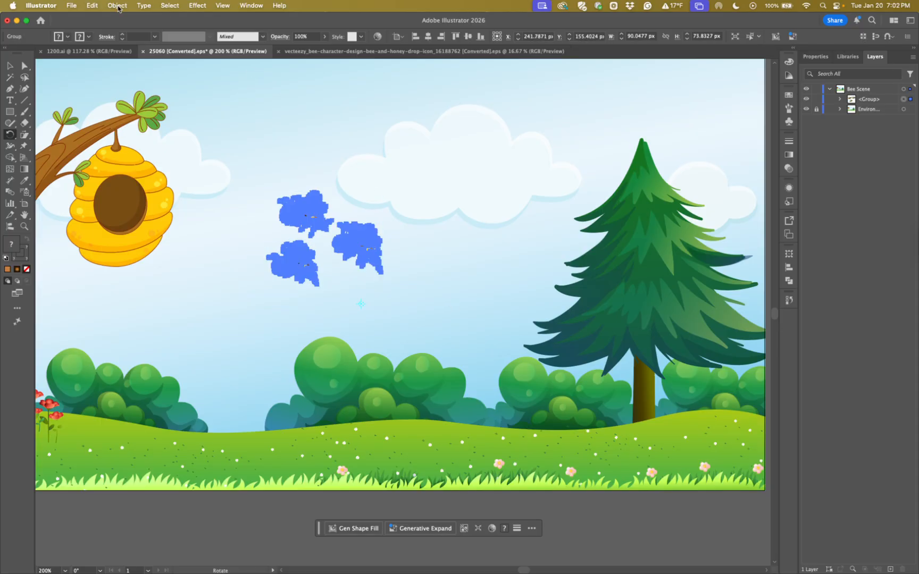
Repeat the last transformation on the selected bee group once with Transform Again
left_click(118, 6)
mouse_move(126, 20)
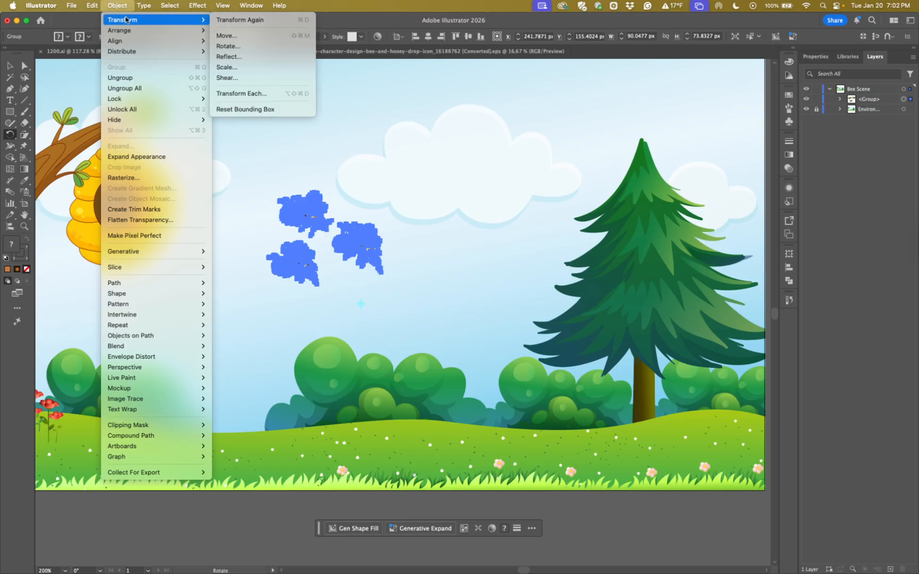
left_click(241, 21)
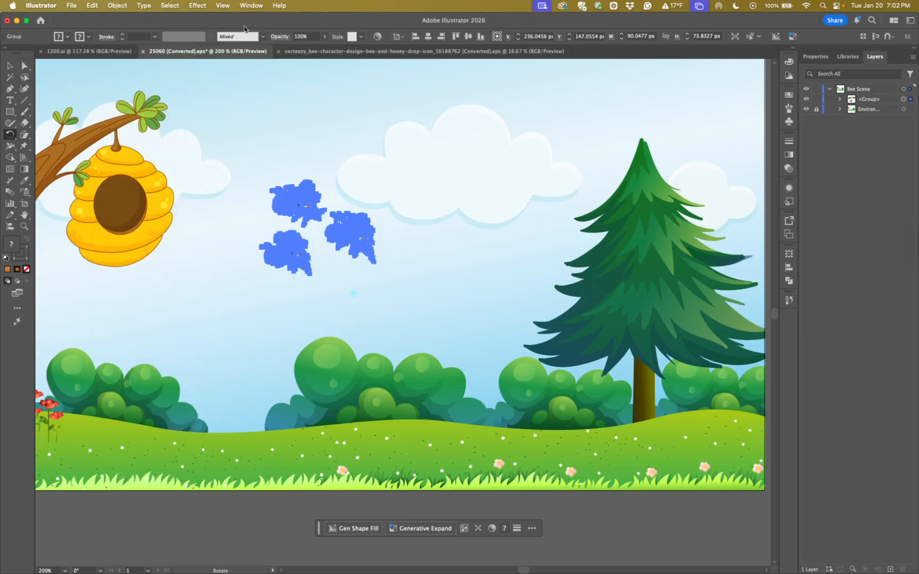
Start Transform Each on the bee group, scaling it to 60% horizontally and vertically with the two scale values linked
left_click(118, 6)
mouse_move(133, 20)
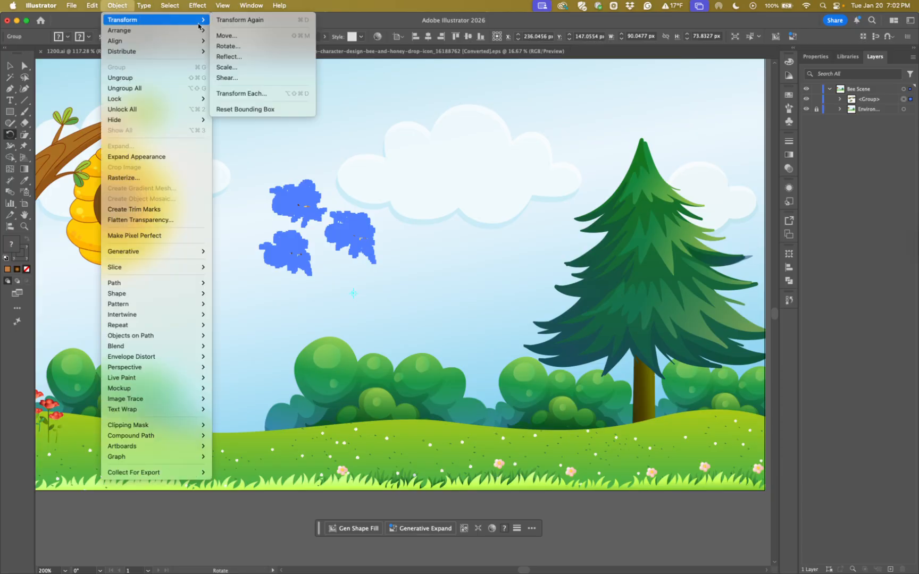
left_click(247, 96)
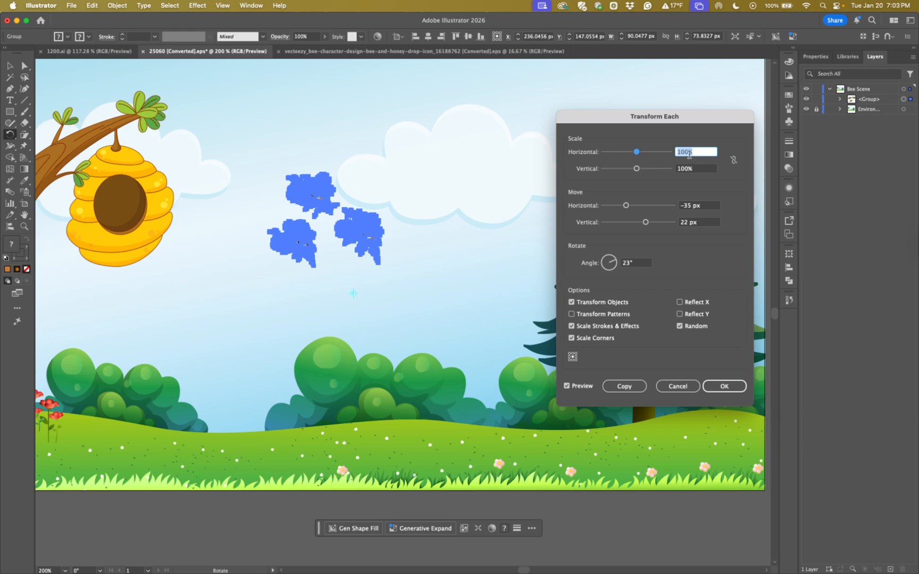
type("60")
key("Tab")
type("60")
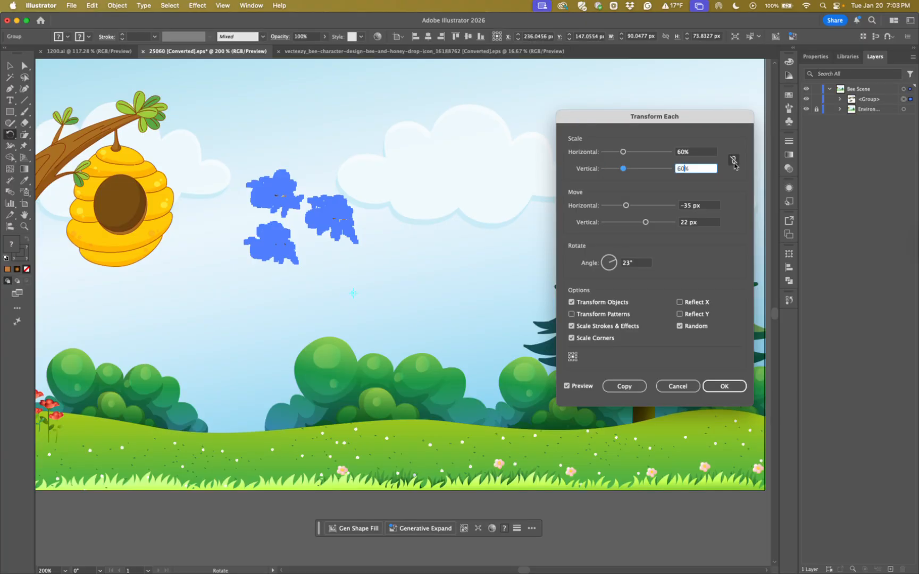
left_click(733, 160)
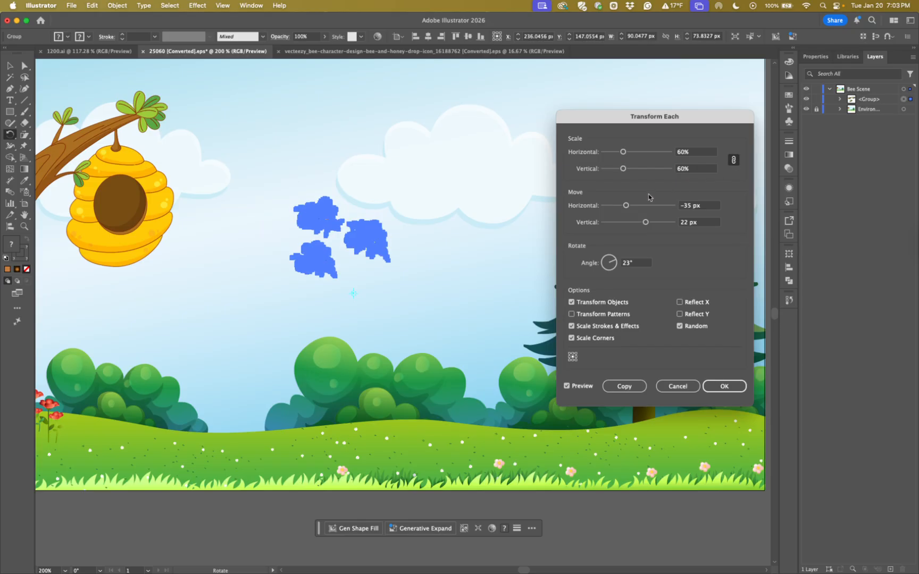
Set the Transform Each move to -60 px horizontally and 83 px vertically, and apply it as a copy
left_click_drag(626, 205, 617, 207)
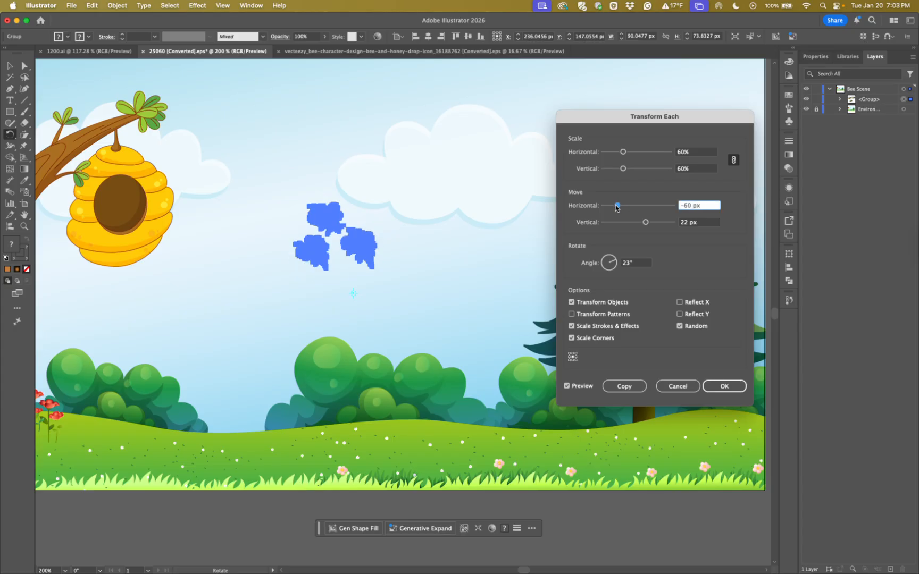
left_click_drag(646, 223, 669, 225)
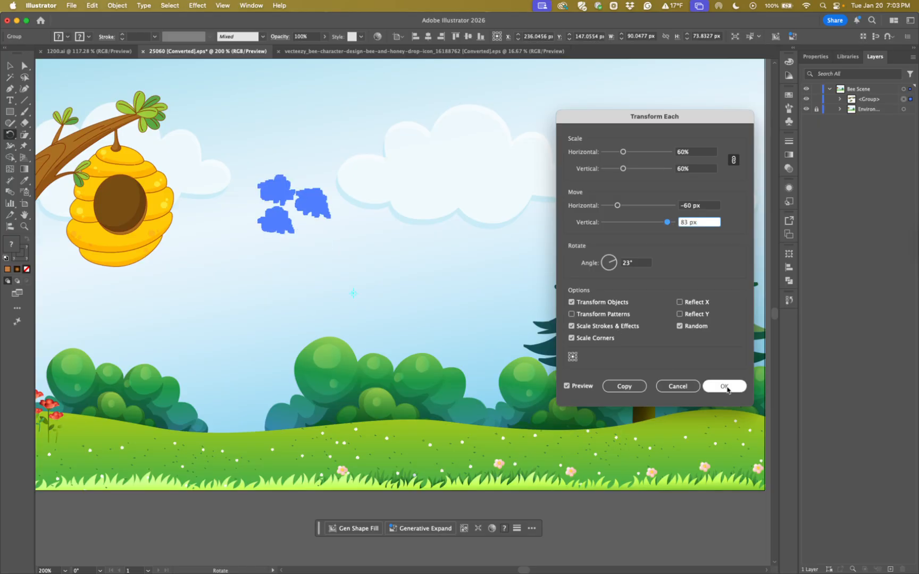
left_click(616, 389)
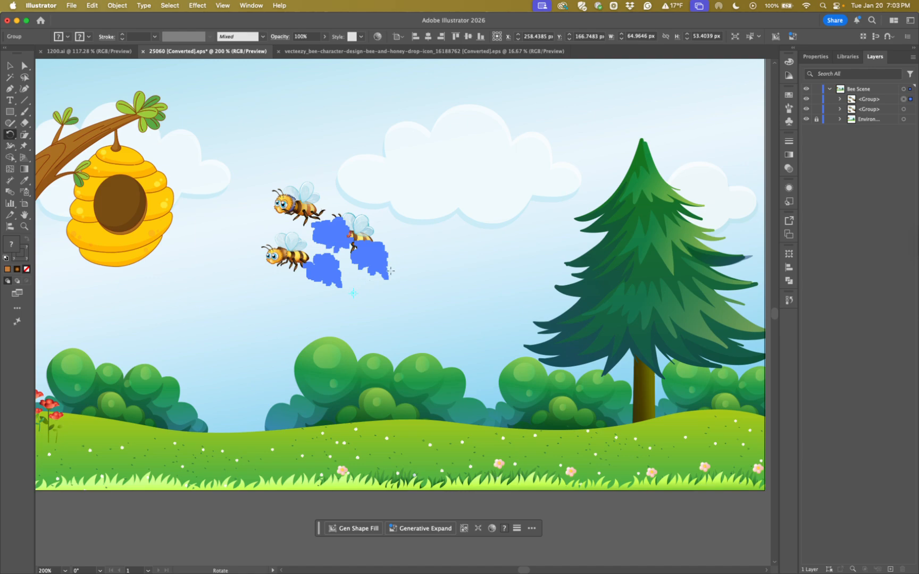
Repeat the Transform Each copy several times with Transform Again to produce progressively smaller bee groups
key("v")
key("super+d")
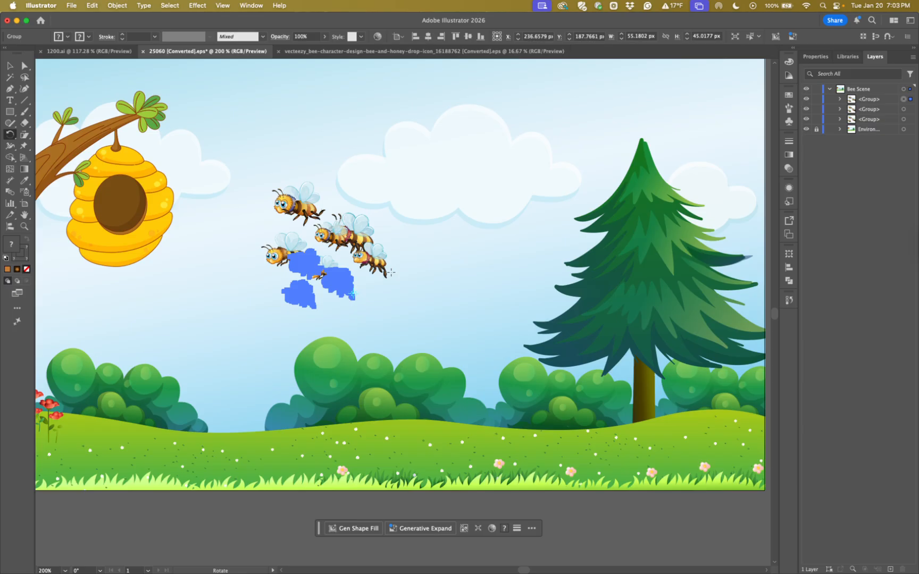
key("super+d")
key("v")
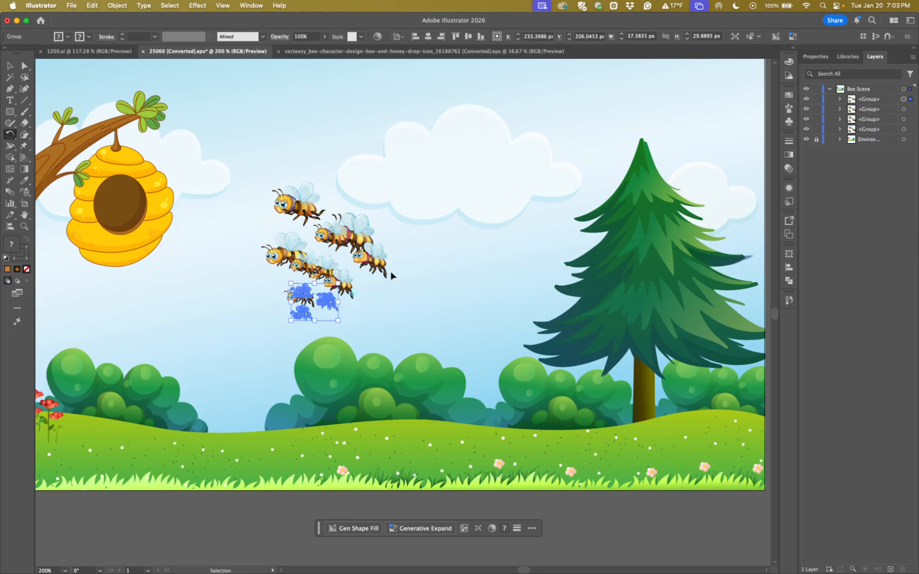
key("super+d")
key("r")
key("super+d")
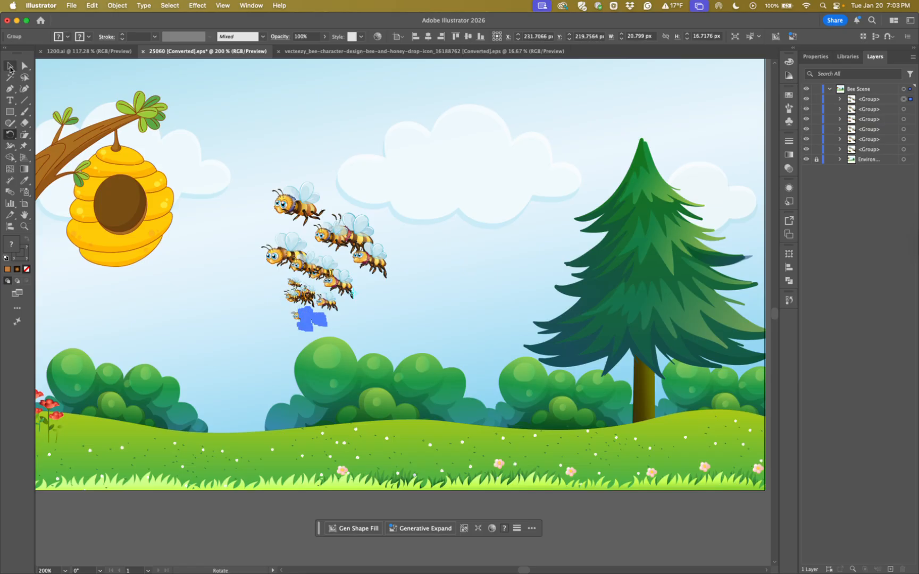
Move three of the overlapping smaller bee groups apart into empty areas of the sky and above the bushes
key("super+equal")
key("super+equal")
key("super+equal")
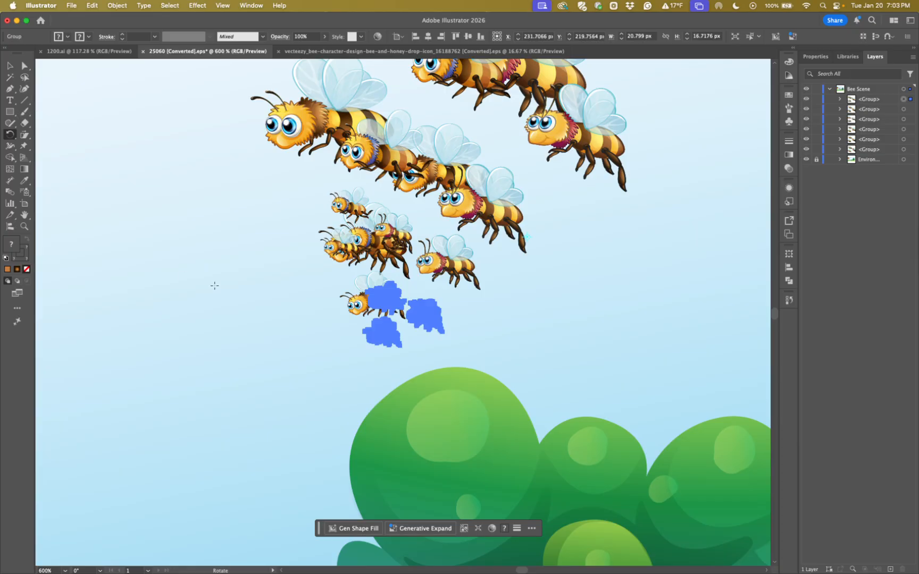
key("v")
left_click_drag(391, 334, 551, 382)
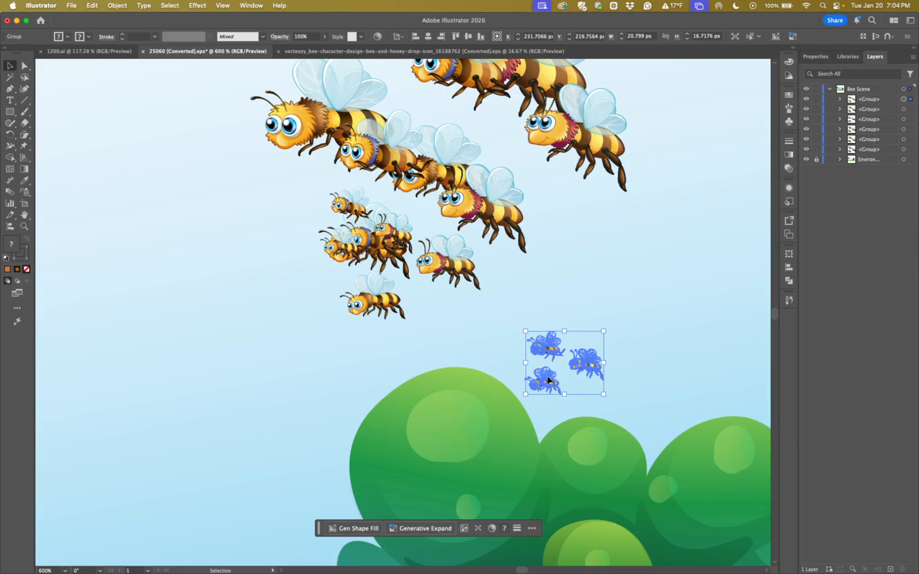
left_click_drag(380, 242, 289, 382)
left_click_drag(447, 229, 690, 257)
key("space")
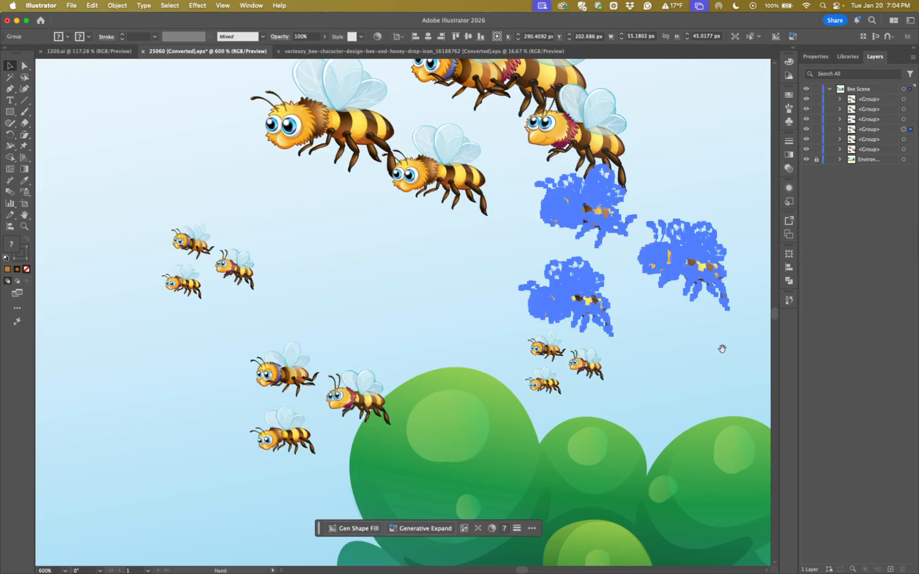
left_click_drag(722, 348, 605, 445)
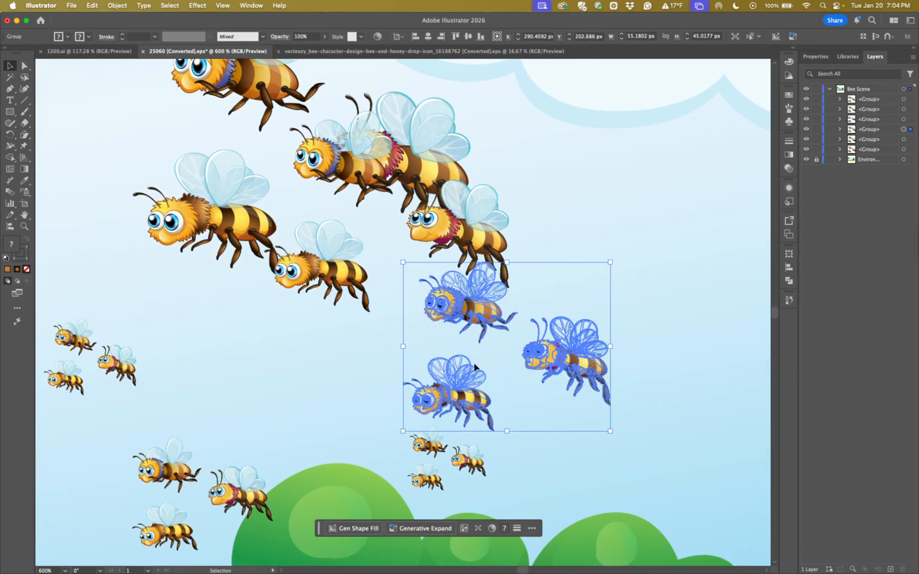
Undo the group moves and all the scaled copies, leaving only the original group of three bees
key("a")
key("super+z")
key("super+z")
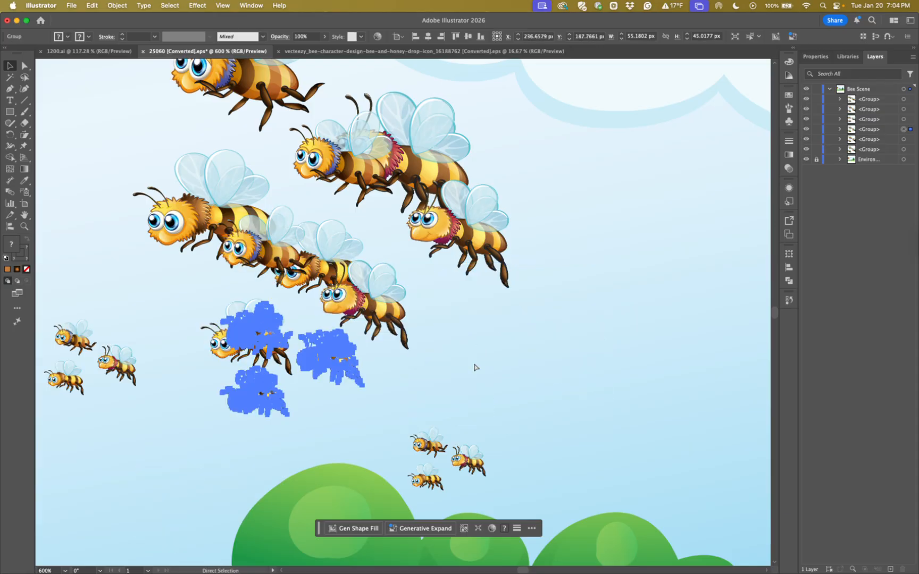
key("super+z")
key("super+z")
key("super+z")
key("super+z")
key("super+z")
key("super+z")
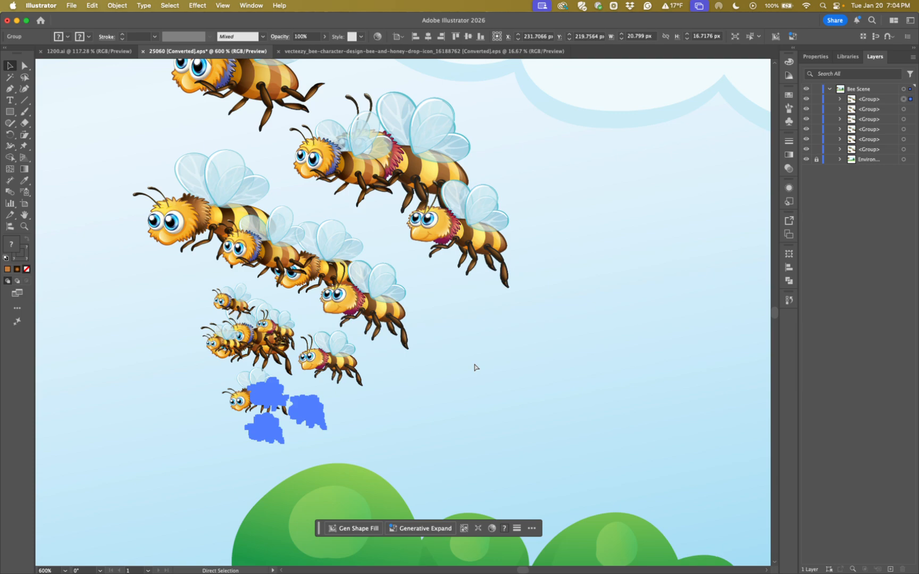
key("super+z")
key("super+z")
key("super+z")
key("super+z")
key("super+z")
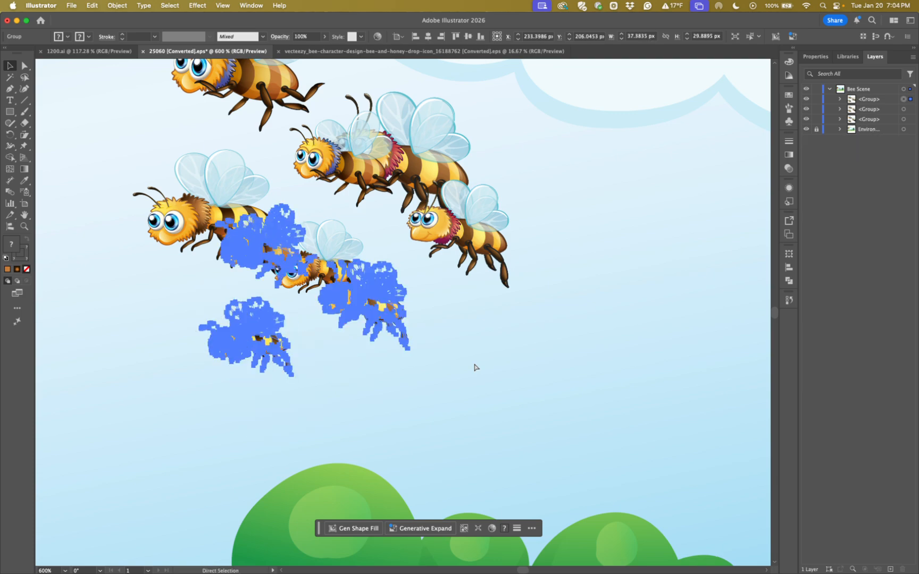
scroll(475, 368, "up", 1)
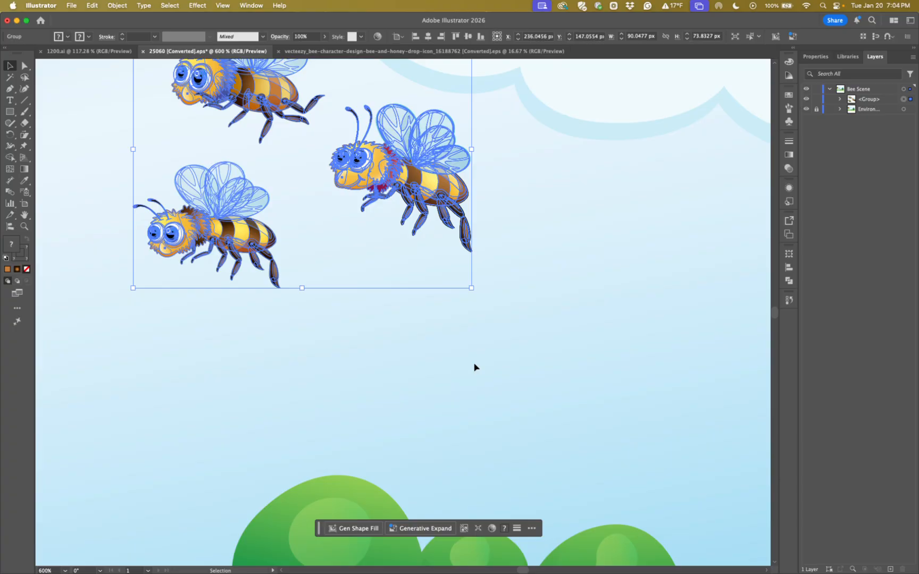
Duplicate the bee group about 95 px to the right and 30 px down from the original
scroll(476, 368, "down", 2)
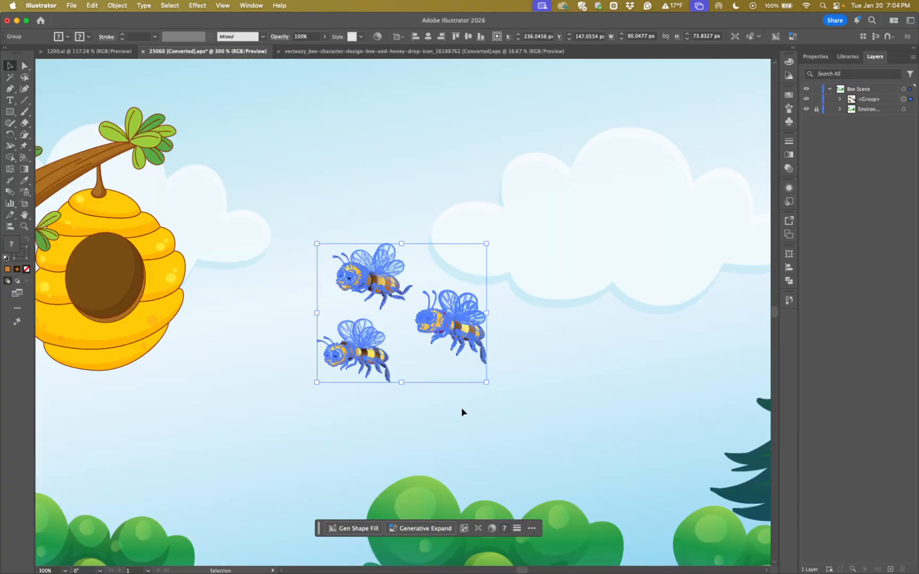
scroll(450, 372, "down", 1)
key("super+a")
scroll(458, 402, "down", 2)
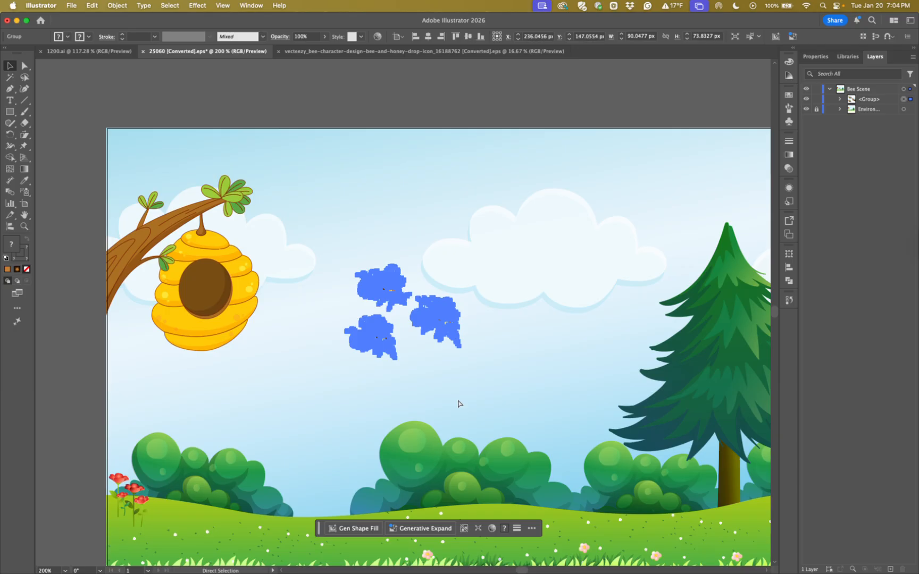
left_click_drag(459, 380, 414, 325)
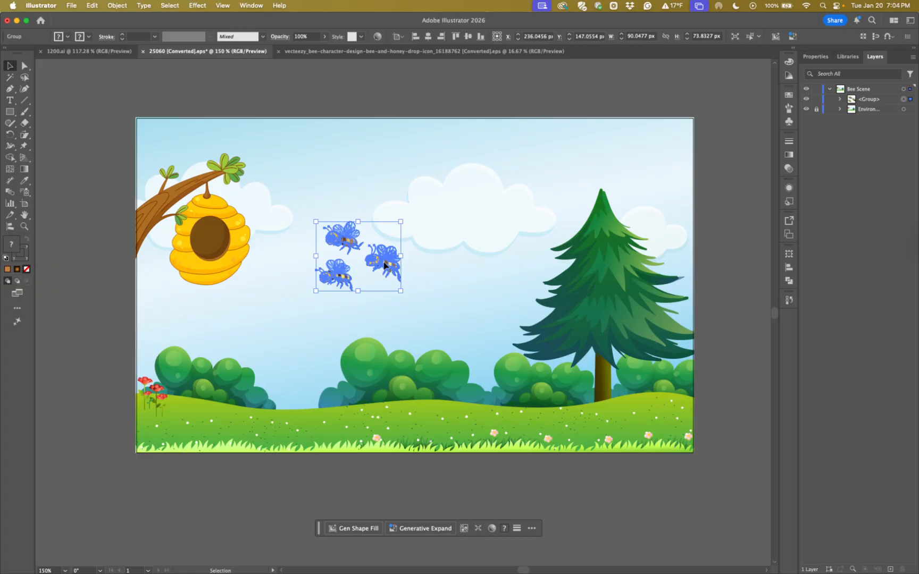
key("super+equal")
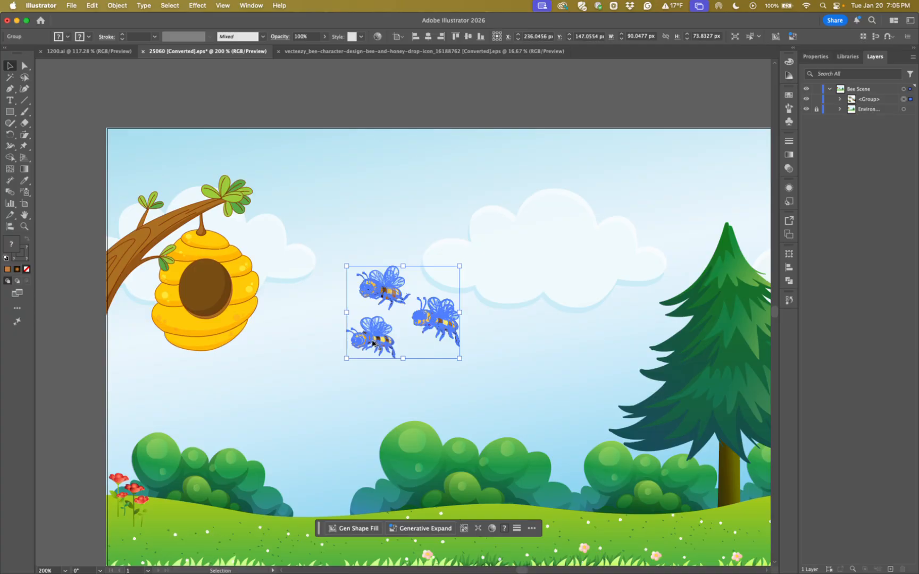
left_click_drag(372, 343, 493, 378)
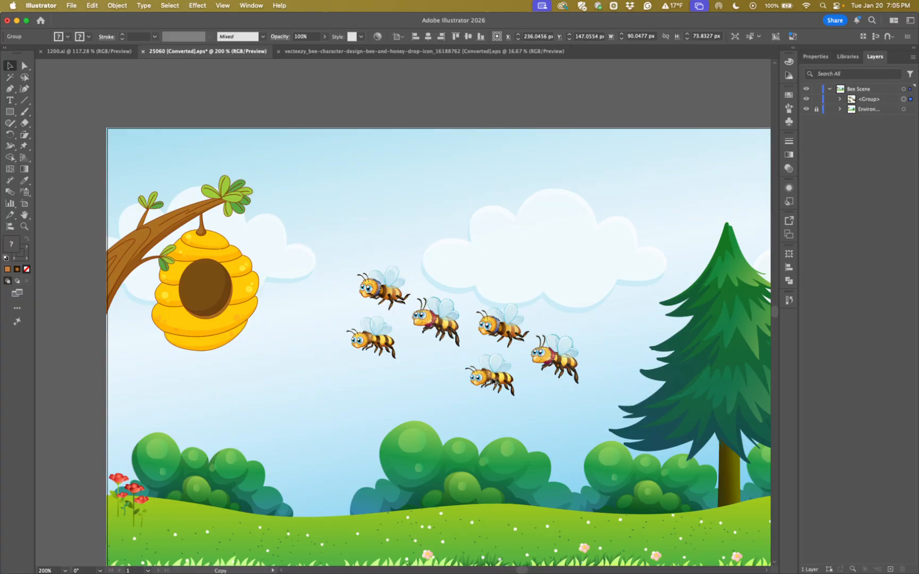
left_click(493, 380)
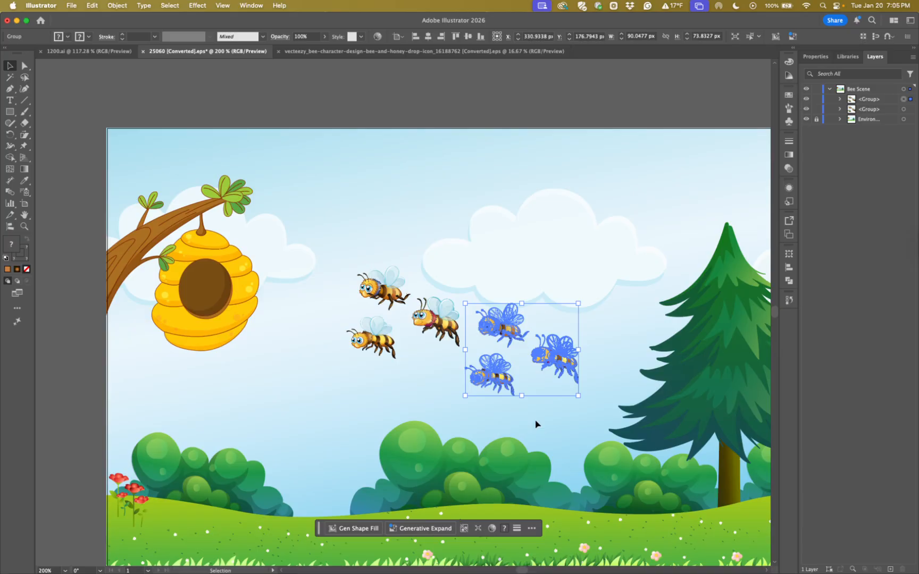
Repeat the duplication three times with Transform Again, extending the row of bee groups past the tree and artboard edge
scroll(568, 426, "right", 5)
scroll(567, 426, "down", 2)
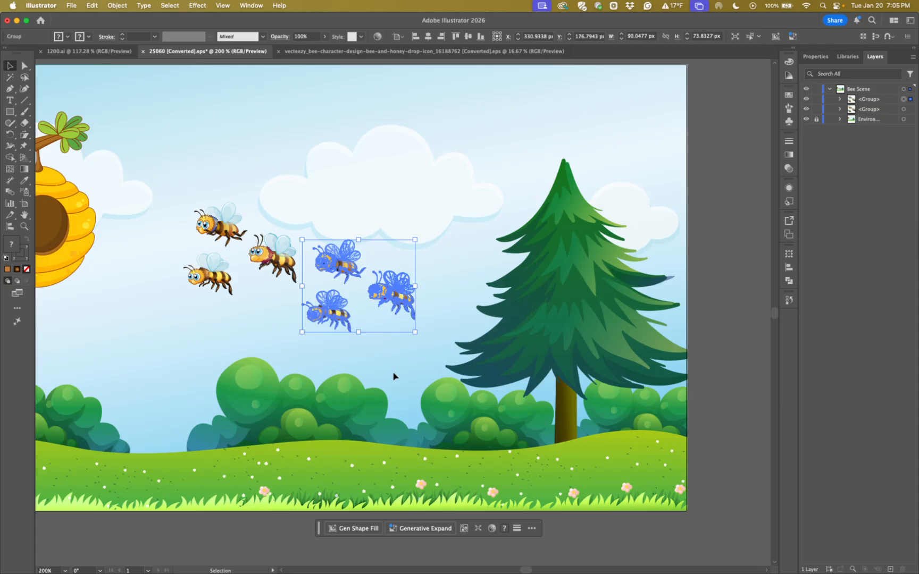
key("a")
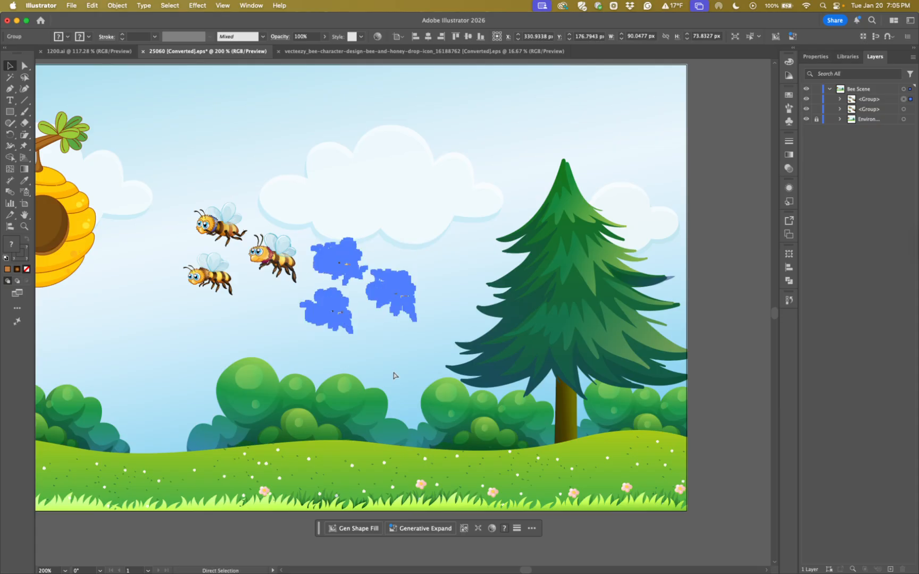
key("super+d")
key("v")
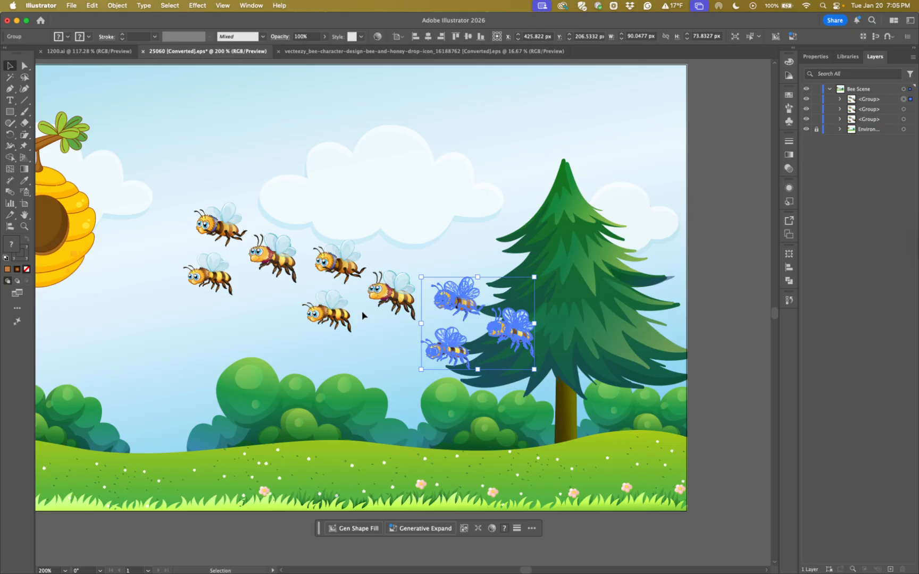
key("super+d")
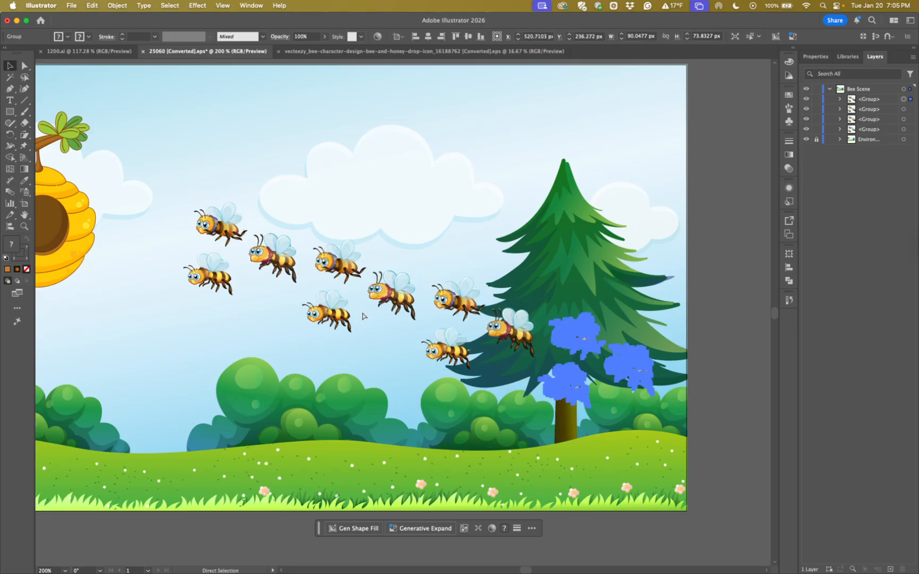
scroll(504, 399, "right", 5)
scroll(504, 399, "down", 2)
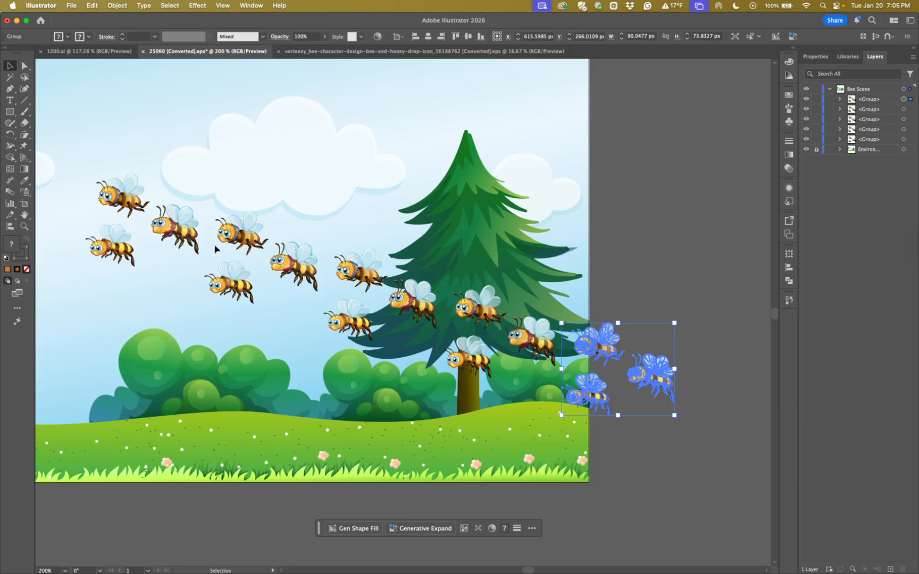
Undo the repeated copies and the first duplicate so only the original bee group remains
left_click(122, 8)
mouse_move(125, 20)
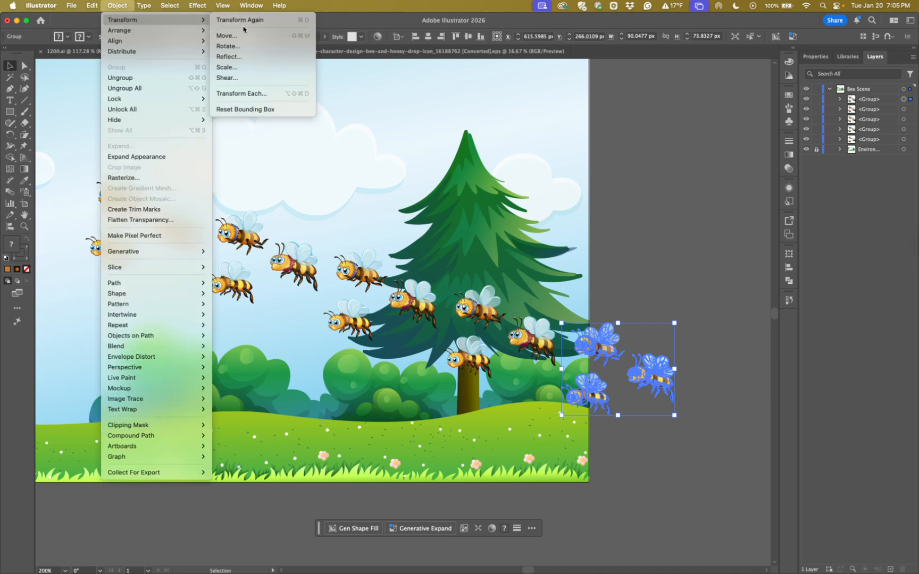
left_click(122, 8)
key("super+z")
key("super+z")
key("super+z")
key("super+z")
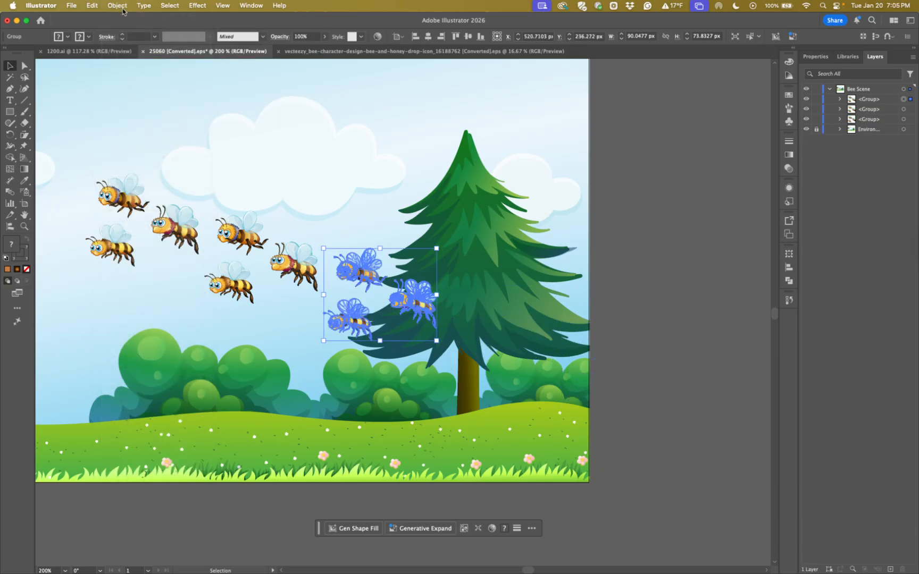
key("space")
left_click_drag(165, 241, 375, 304)
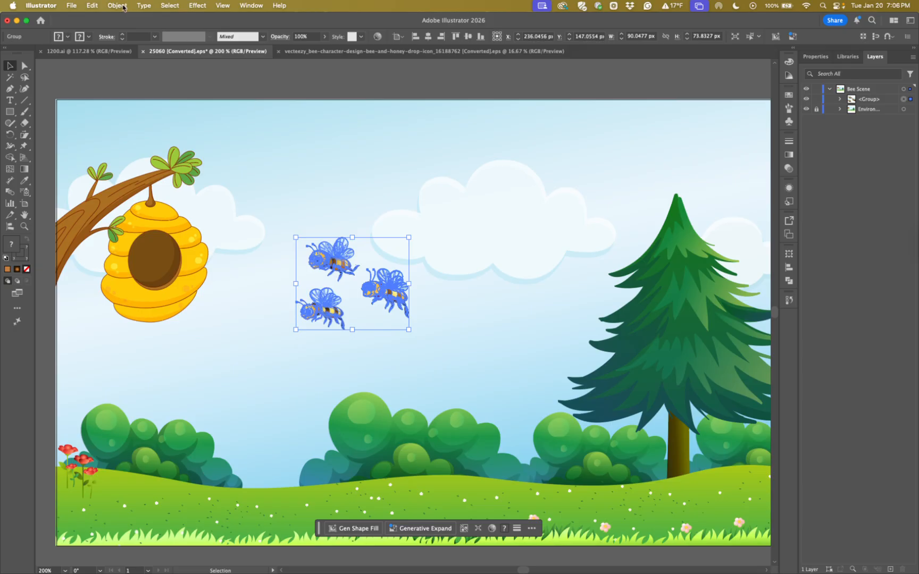
left_click(123, 6)
mouse_move(159, 19)
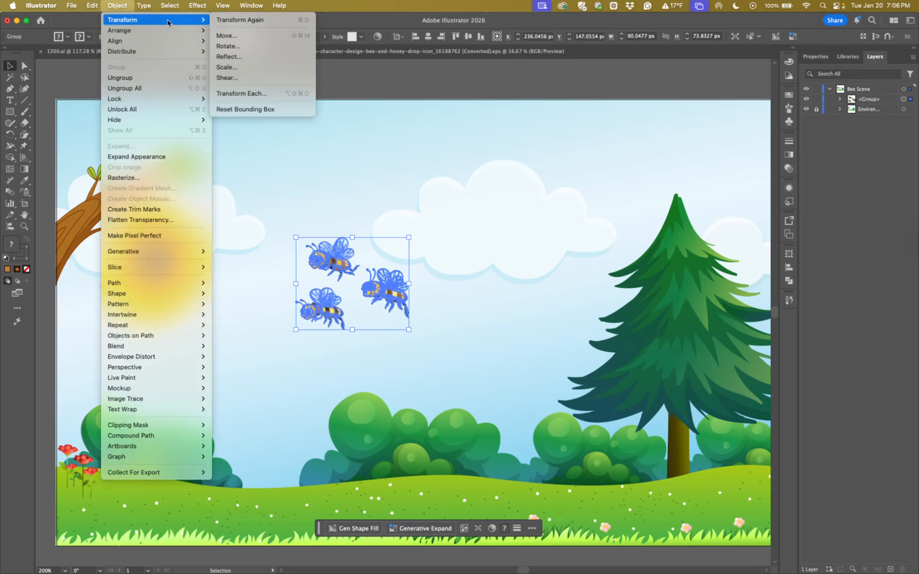
left_click(250, 93)
left_click_drag(611, 123, 563, 115)
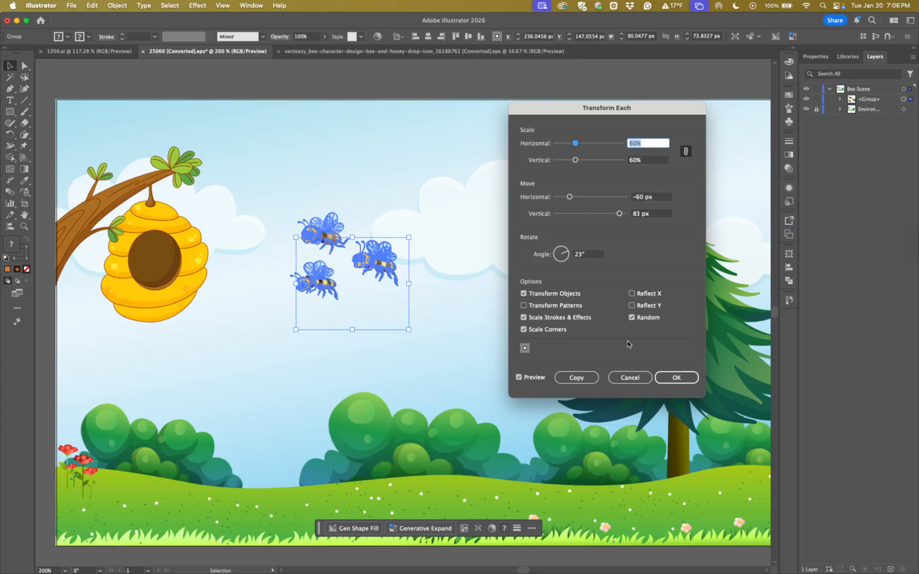
left_click(632, 318)
left_click(632, 318)
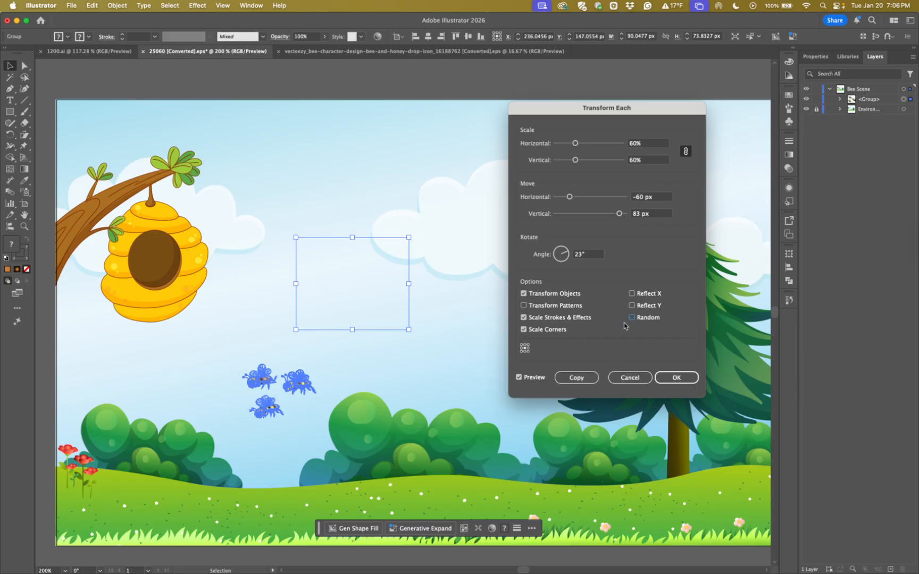
left_click(627, 379)
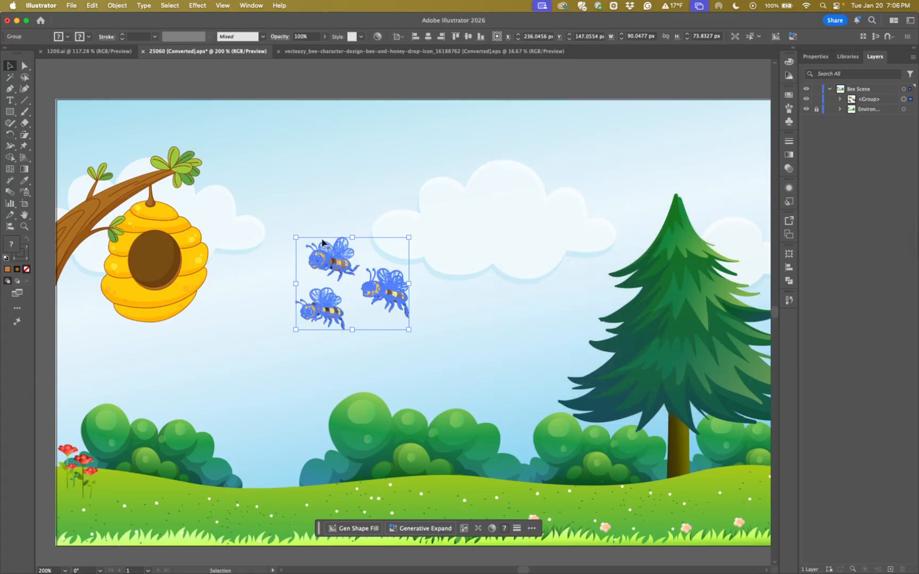
left_click(118, 6)
mouse_move(122, 20)
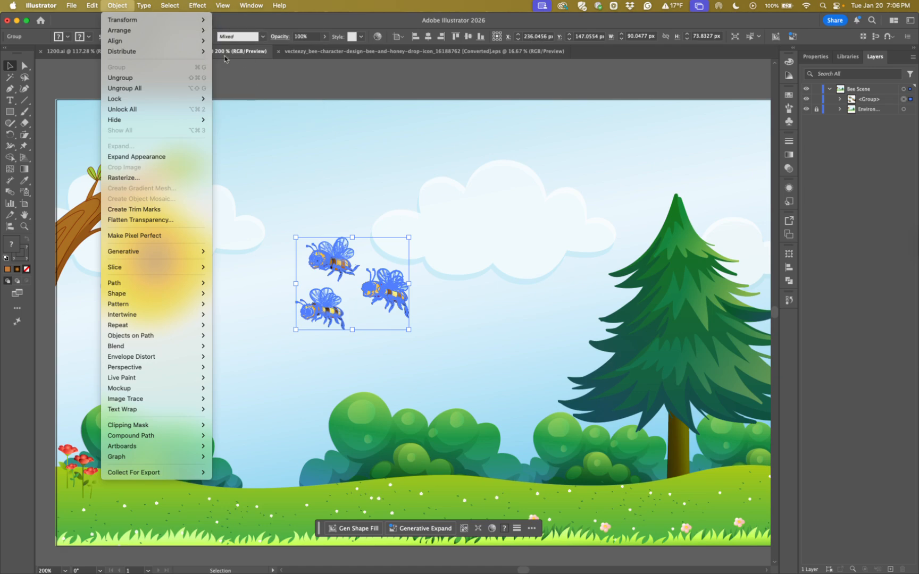
left_click(253, 93)
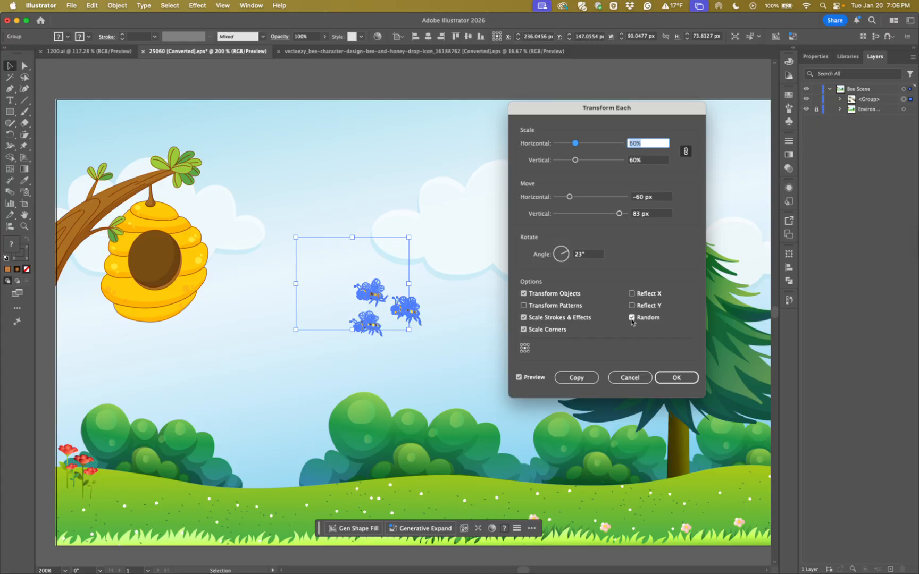
left_click(631, 318)
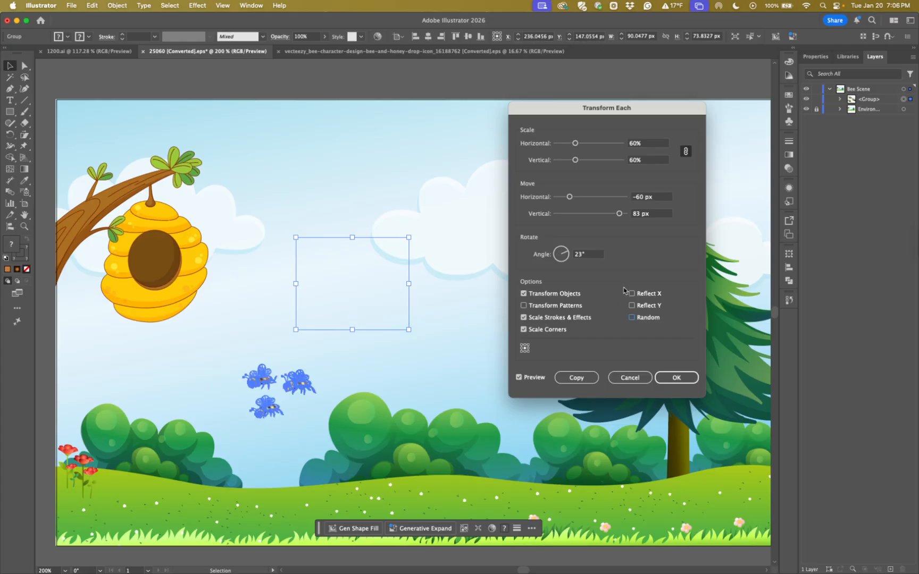
left_click(631, 295)
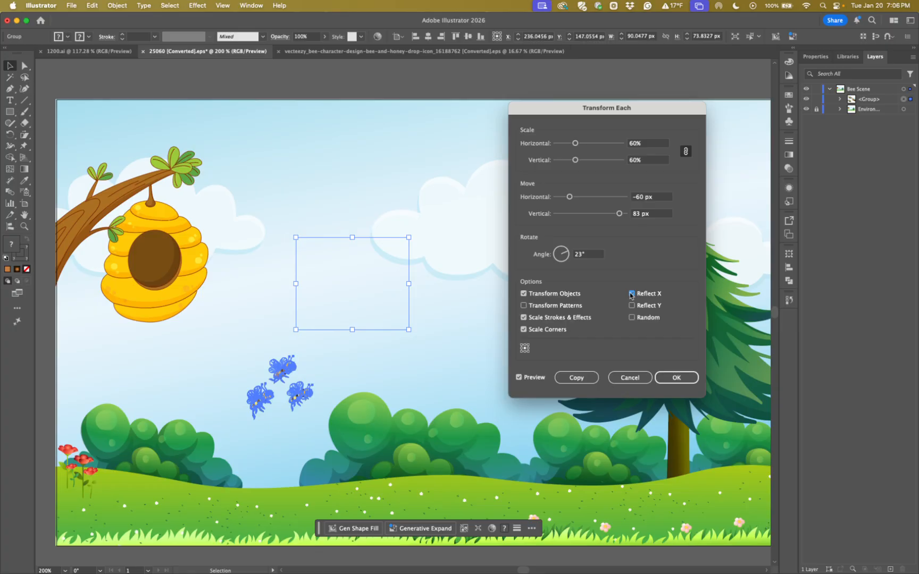
left_click(636, 377)
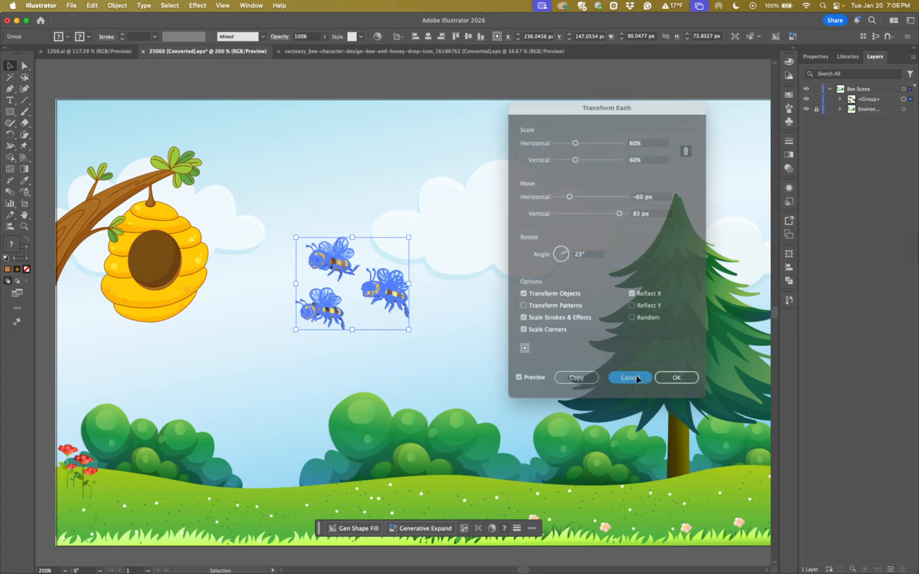
Start Transform Each on the three-bee group and turn off the Random option
key("super+equal")
key("super+equal")
key("super+equal")
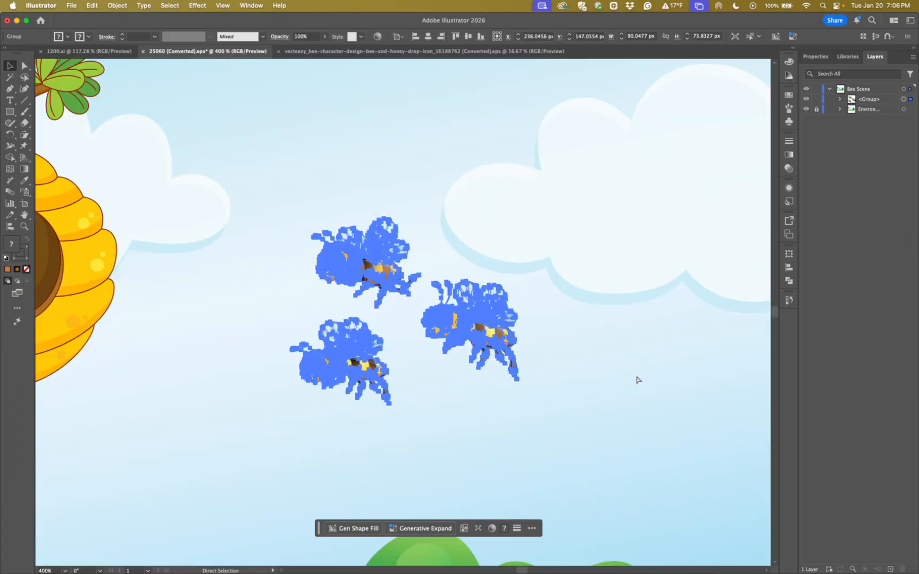
left_click_drag(619, 419, 509, 279)
left_click(501, 353)
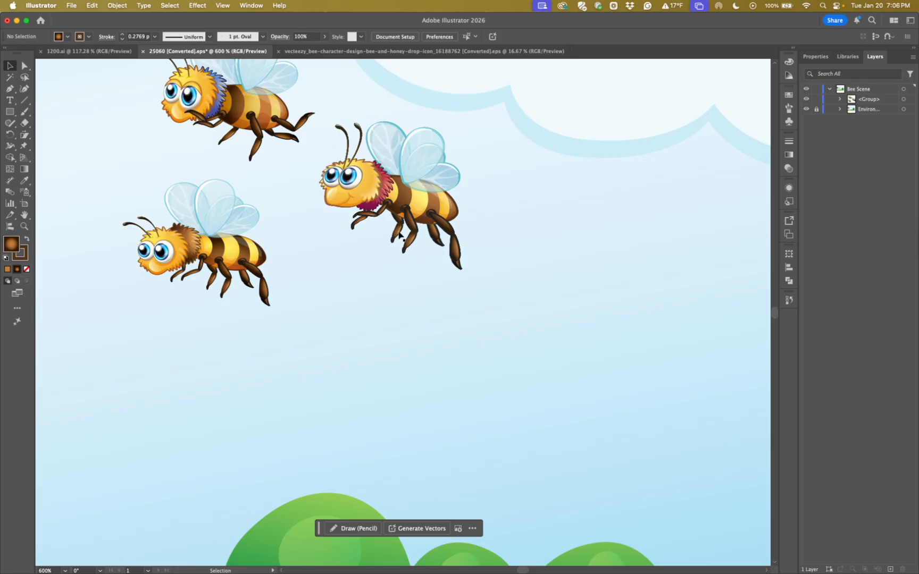
left_click(376, 200)
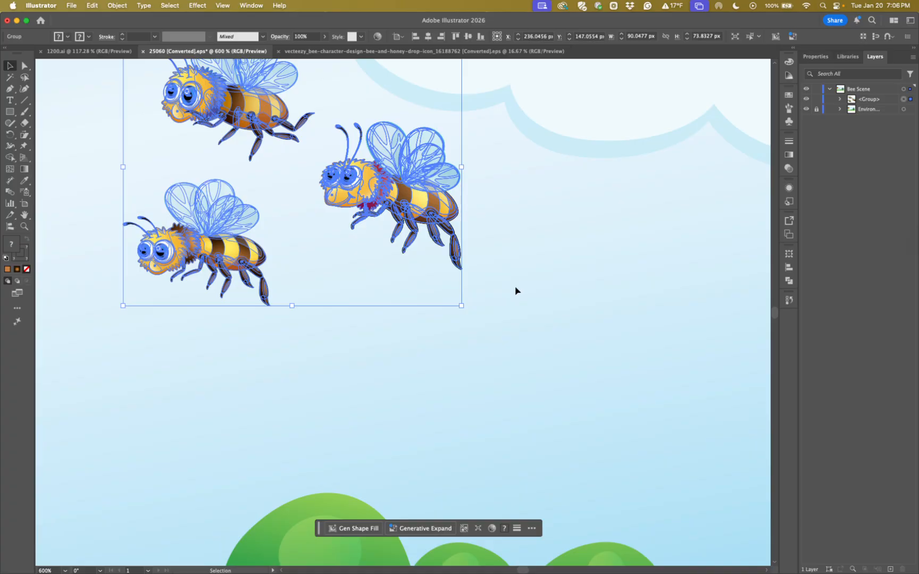
key("z")
left_click_drag(470, 320, 443, 332)
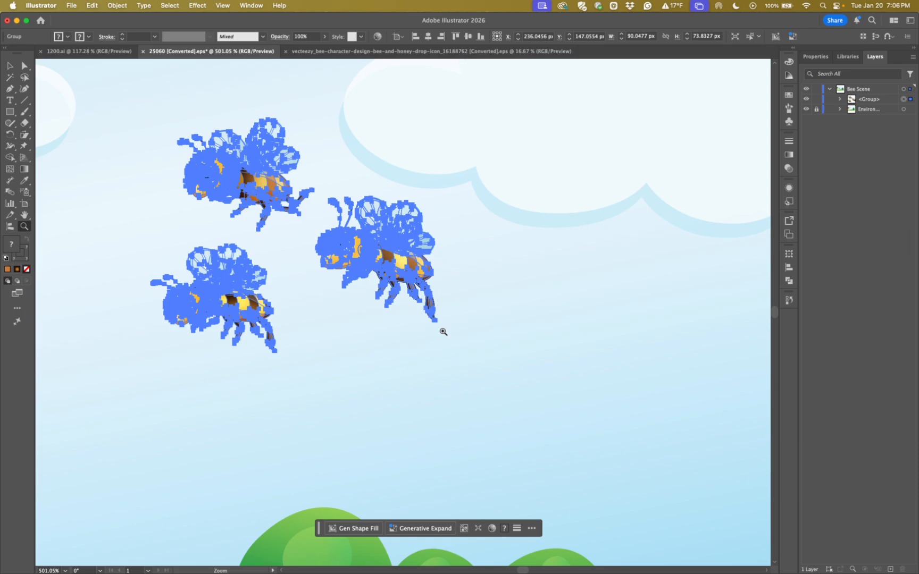
left_click(123, 7)
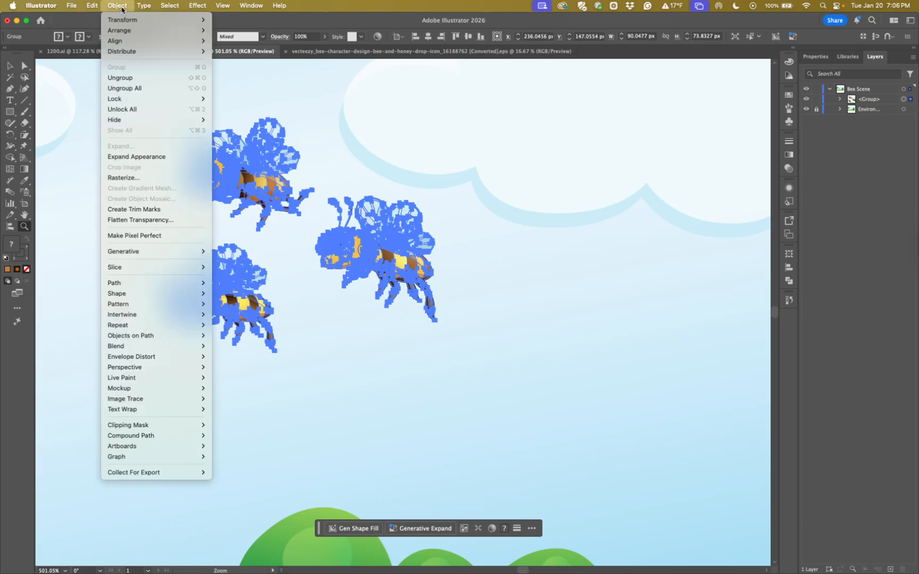
mouse_move(123, 20)
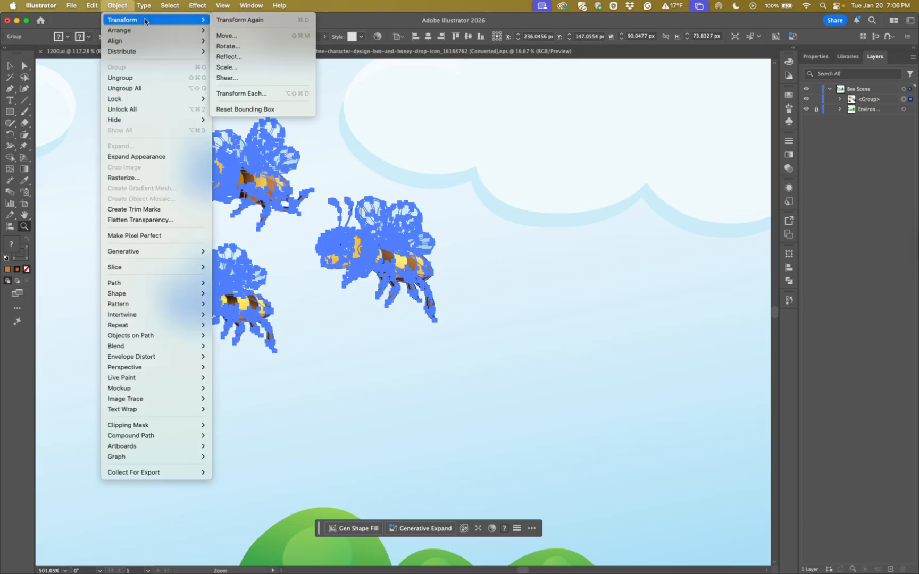
left_click(247, 92)
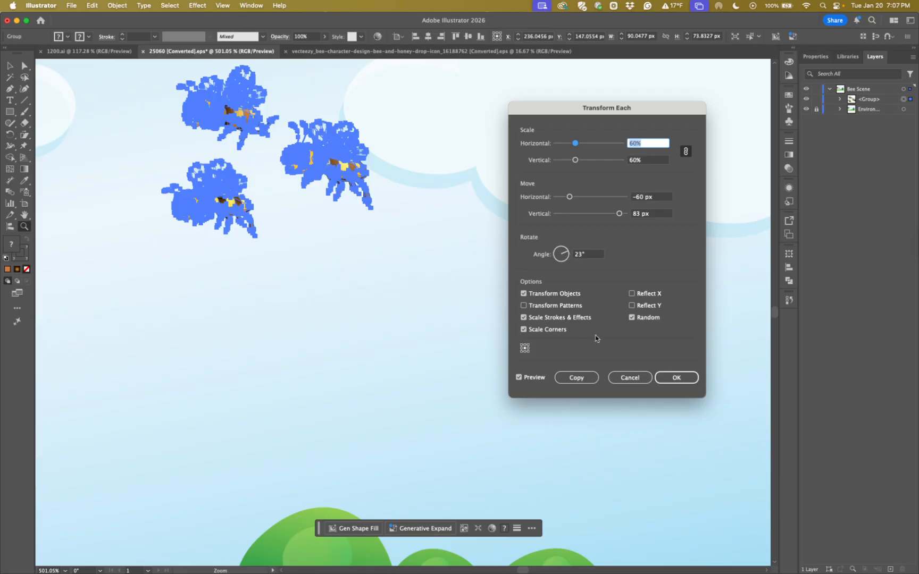
left_click(631, 317)
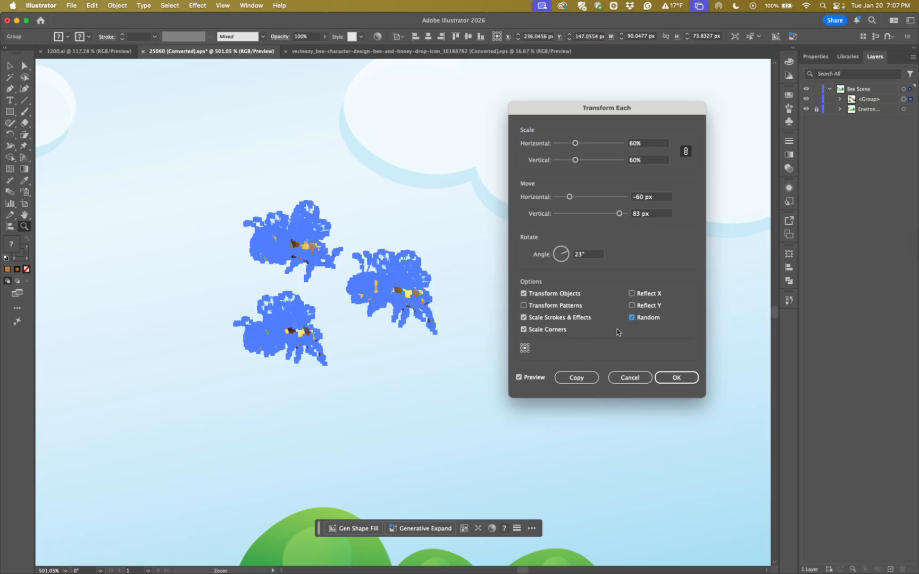
left_click(631, 317)
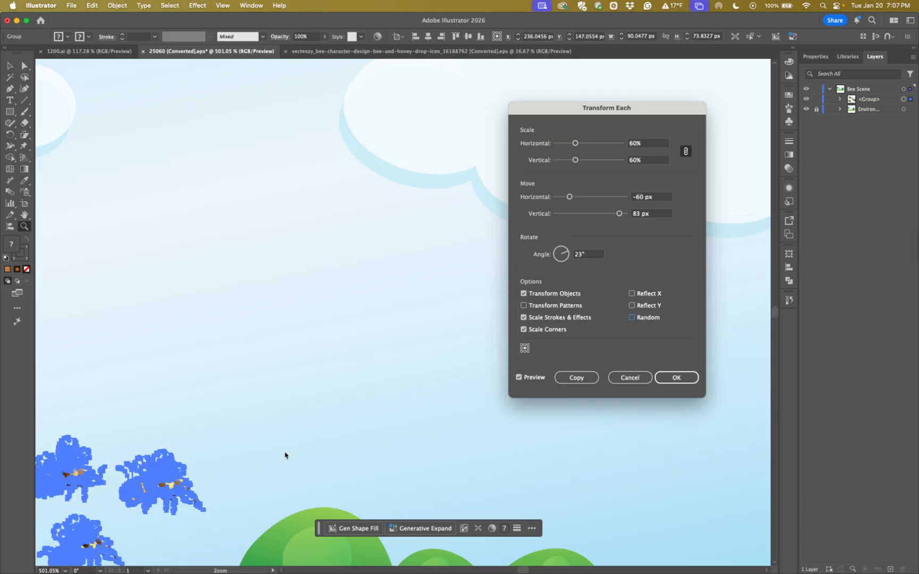
Create a bee copy scaled 60%, moved -60 px and 83 px, rotated 23°, with Reflect X and the bottom-right reference point, and deselect it
left_click(631, 293)
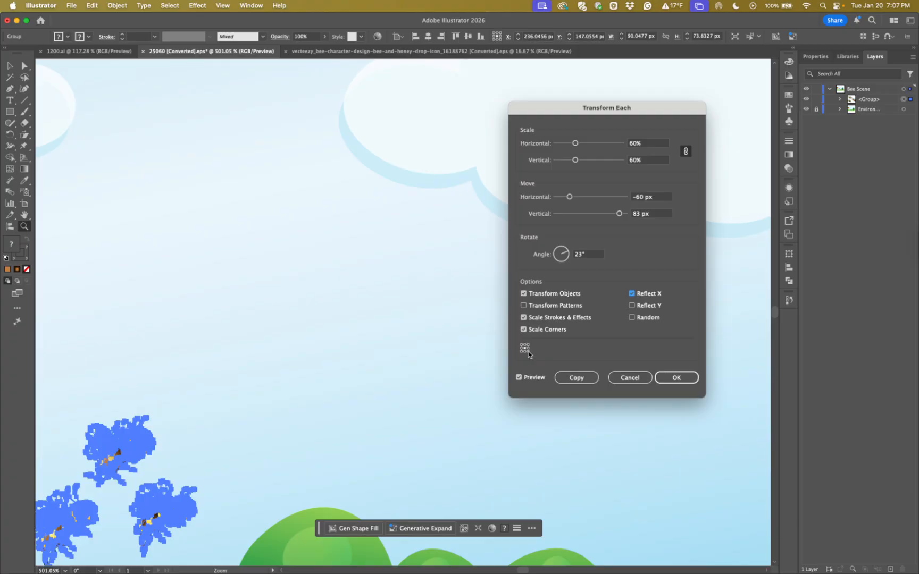
left_click(528, 352)
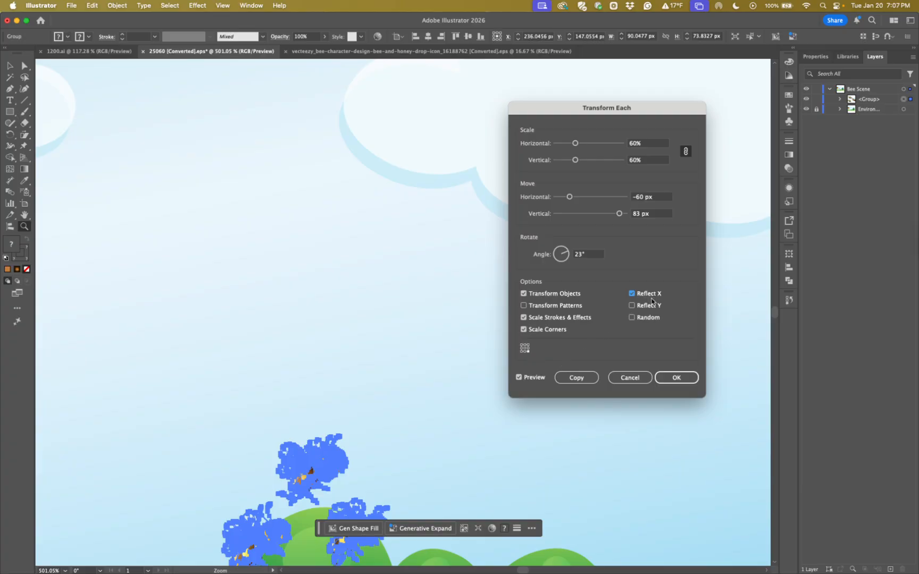
left_click(581, 378)
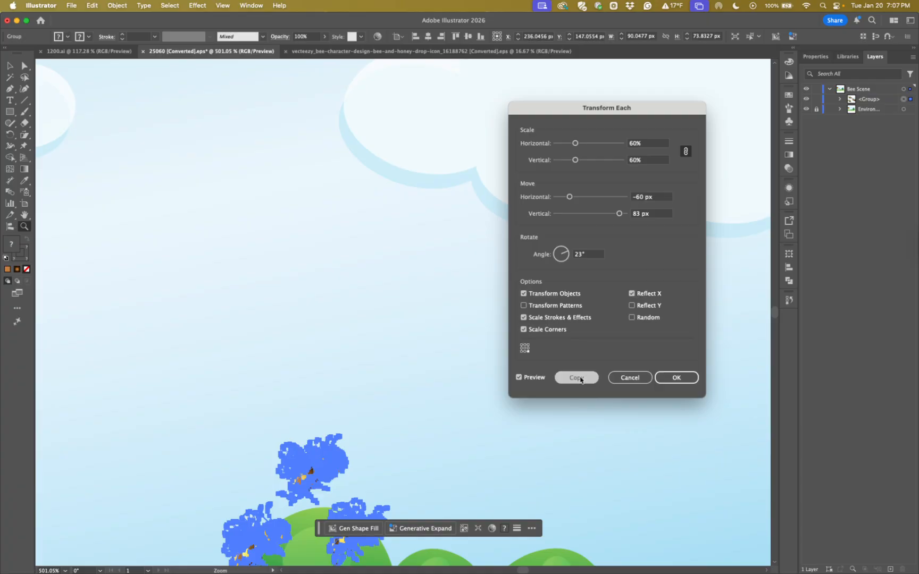
key("super+minus")
key("super+minus")
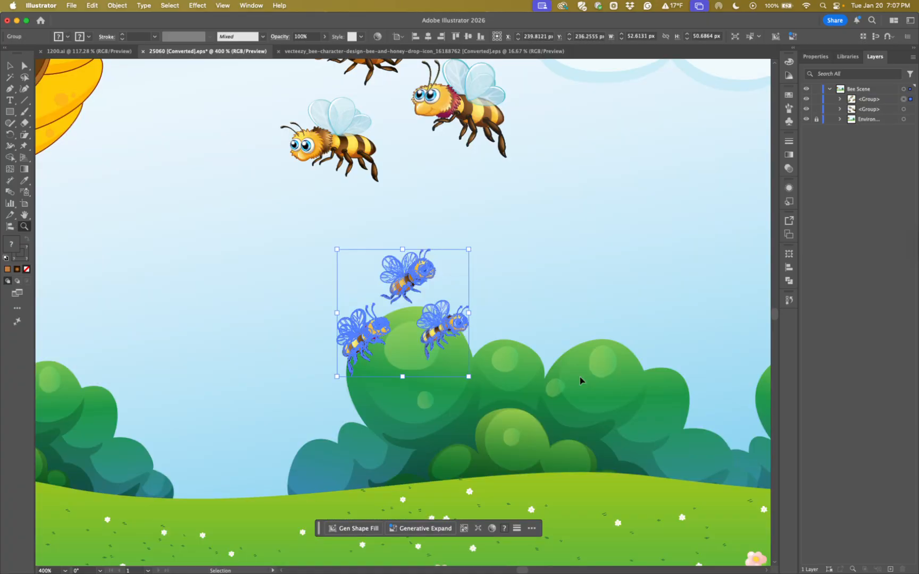
left_click(579, 381)
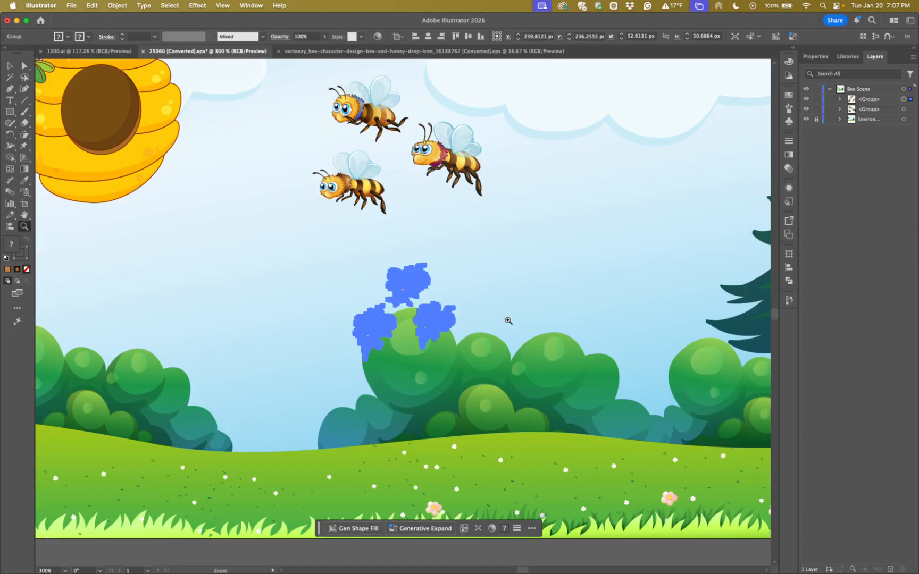
left_click_drag(455, 246, 366, 330)
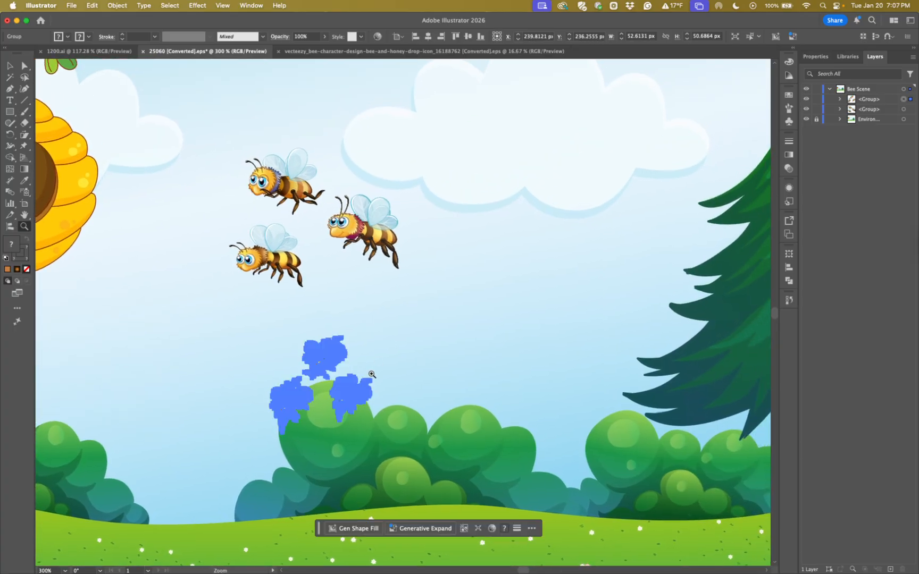
left_click(419, 376)
left_click(10, 65)
left_click(112, 218)
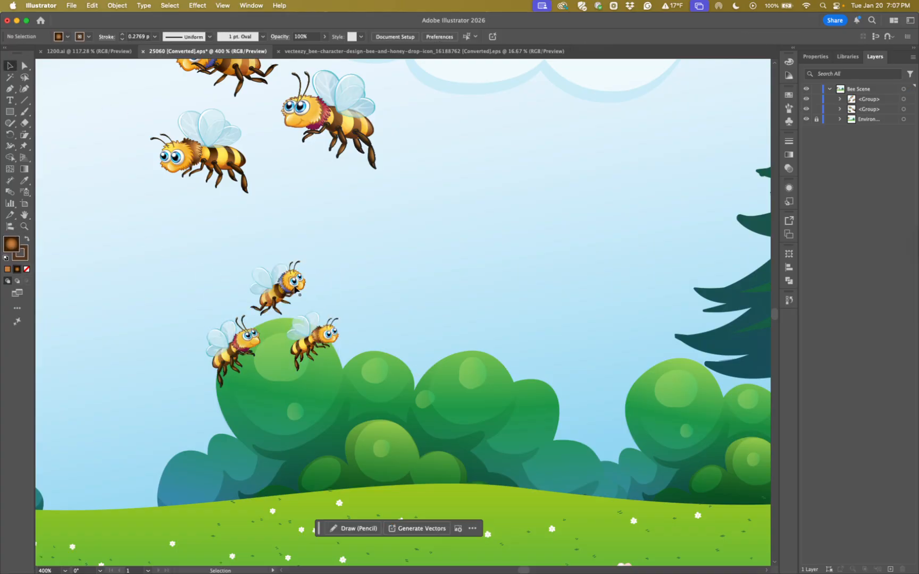
Make a Transform Each copy of the smaller bee group with Reflect X off, Reflect Y on and the top-left reference point
key("super+minus")
key("super+minus")
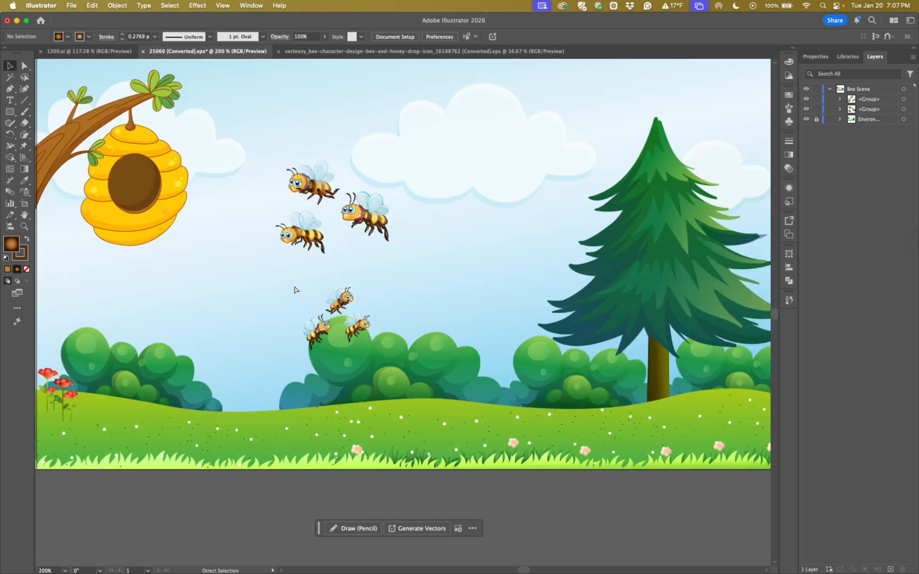
left_click(338, 307)
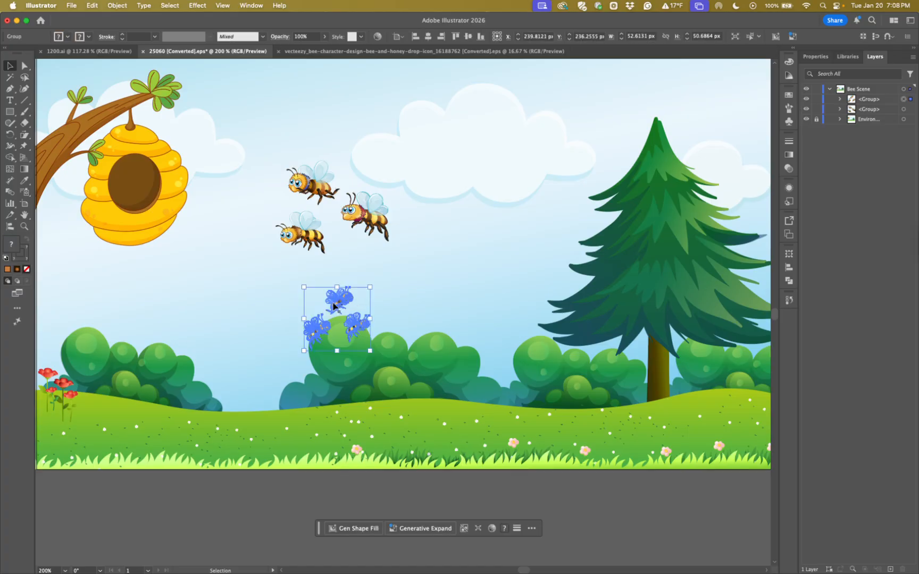
left_click(408, 289)
left_click(344, 307)
key("alt+shift+super+d")
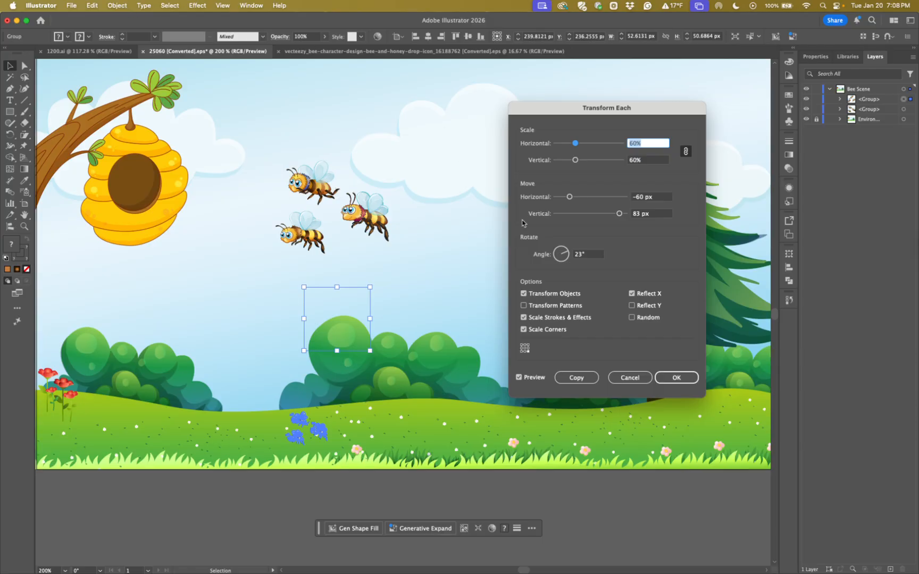
left_click(632, 293)
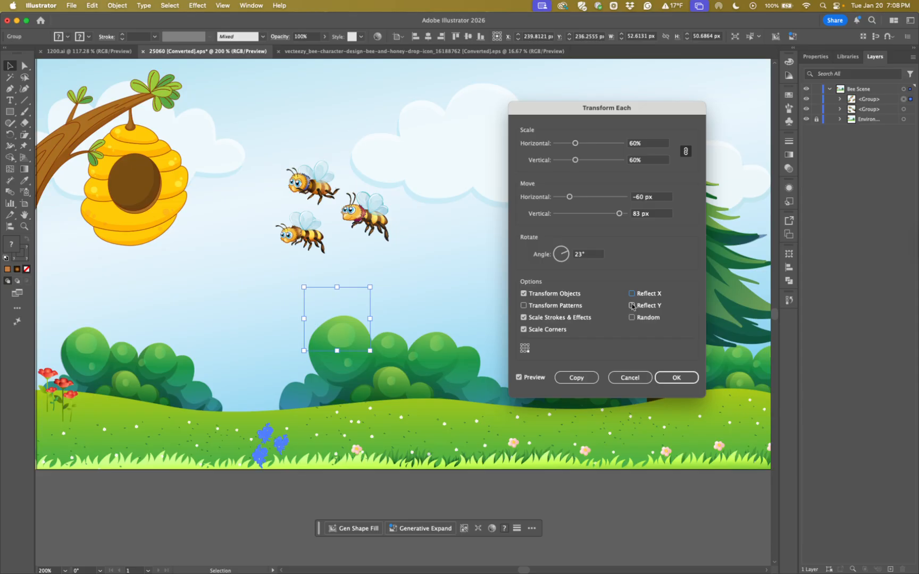
left_click(632, 305)
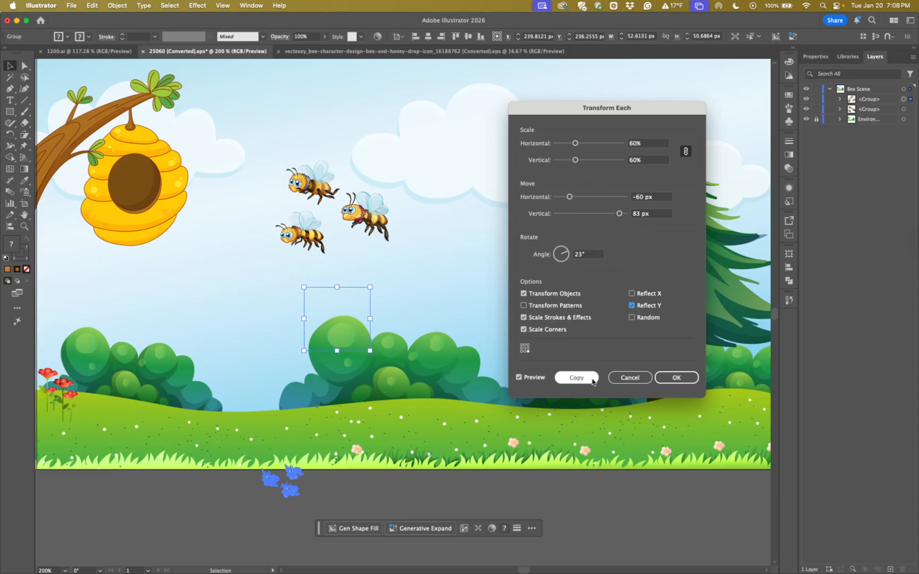
left_click(523, 348)
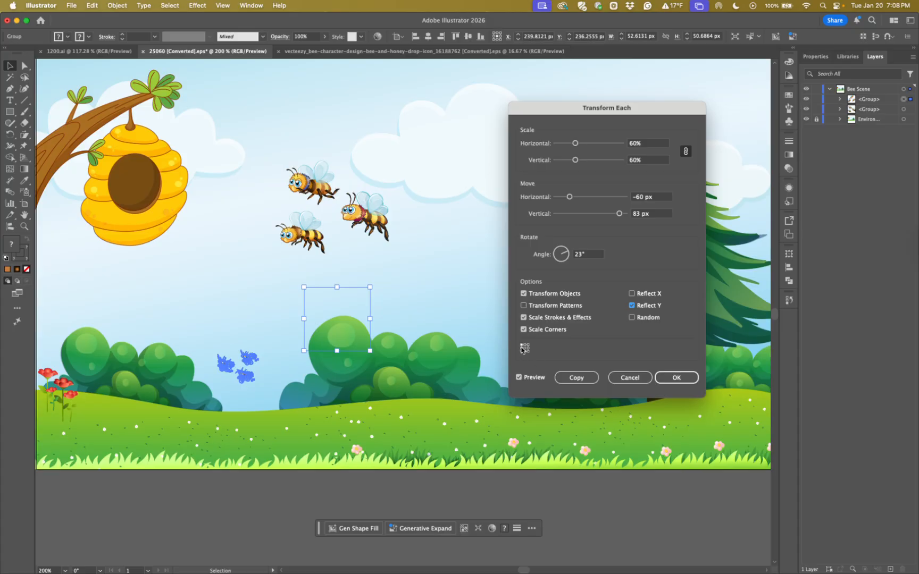
left_click(577, 379)
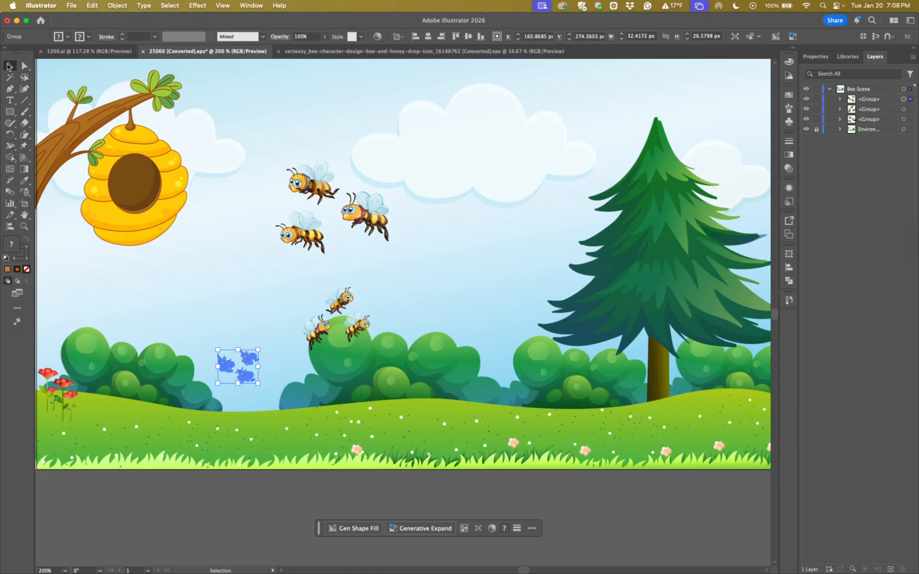
Compare the bee groups by selecting the original group and the first reflected copy in turn
left_click(179, 312)
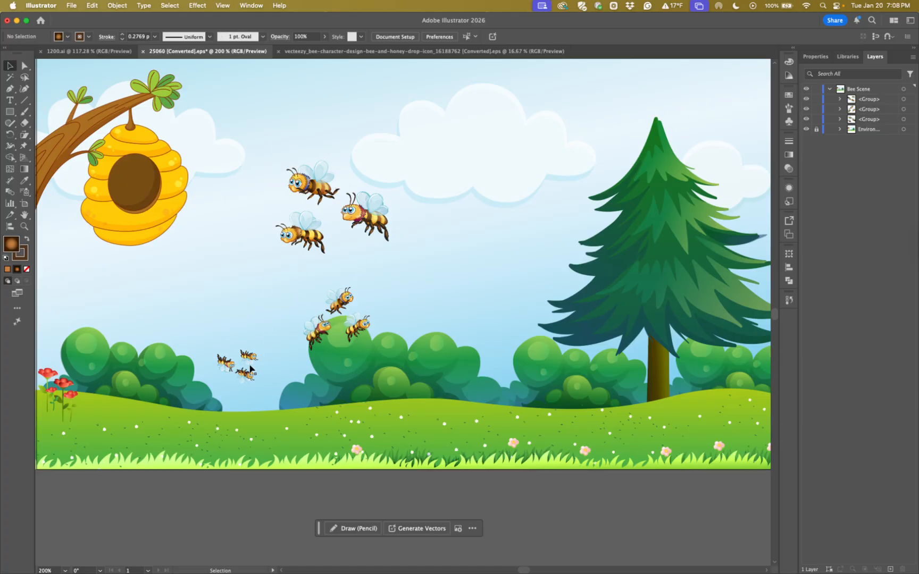
left_click(307, 237)
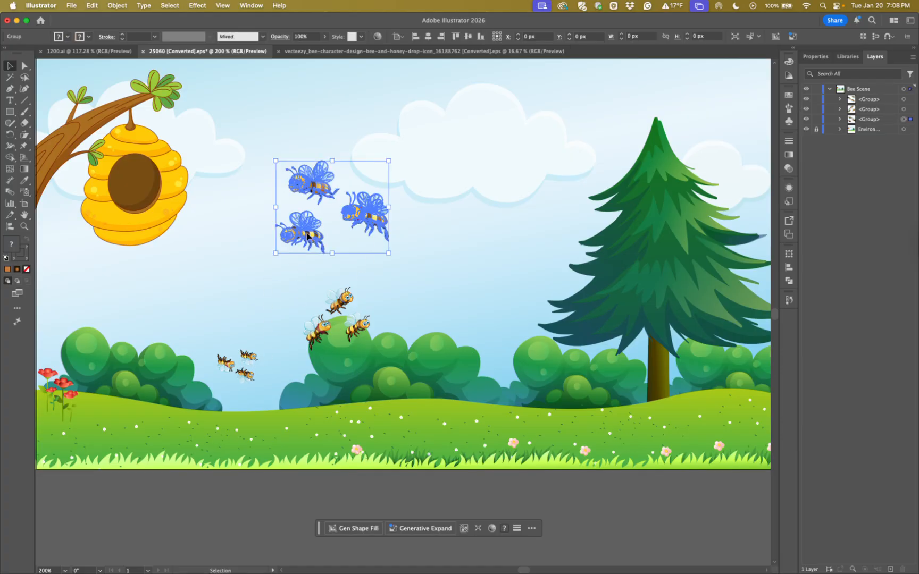
left_click(326, 334)
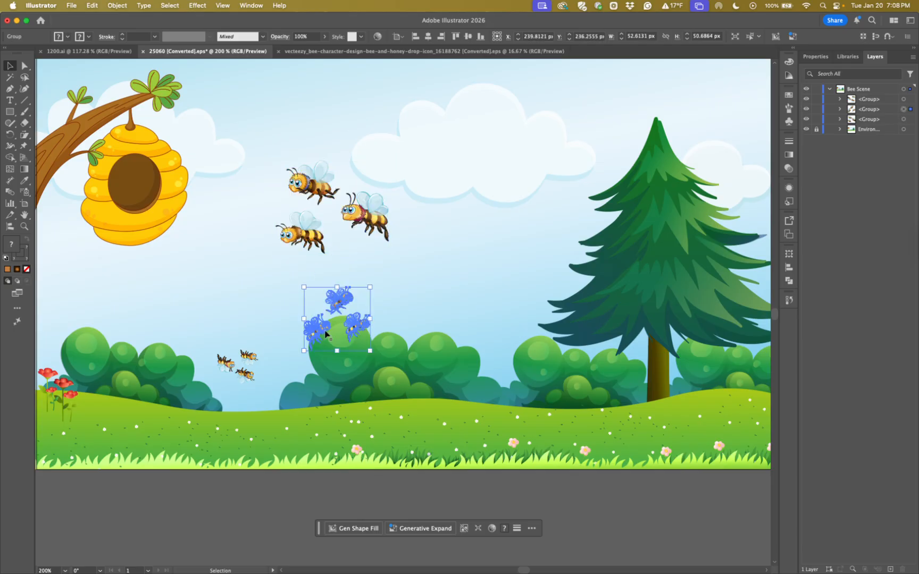
Make a Transform Each copy of the selected reflected bee group with Random on and the center reference point
key("super+shift+b")
key("alt+shift+super+d")
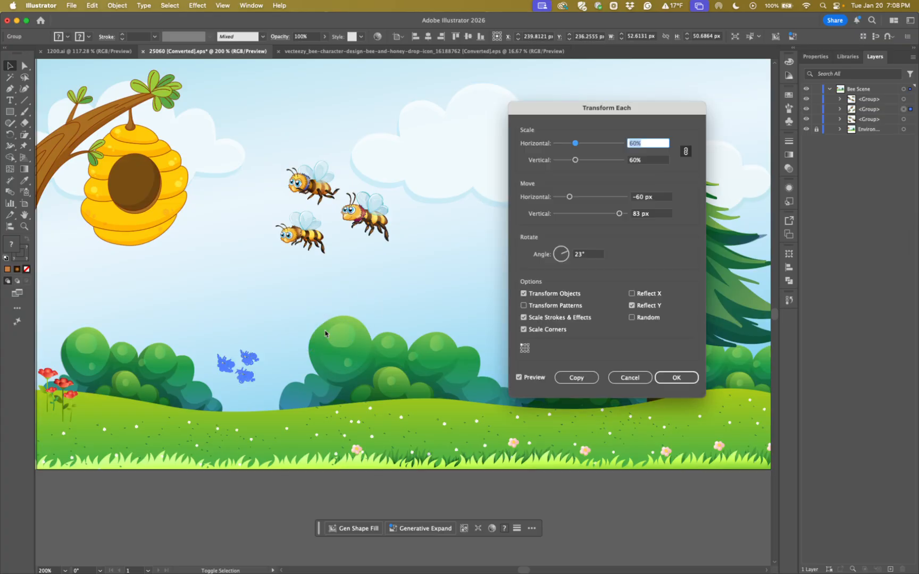
left_click(632, 318)
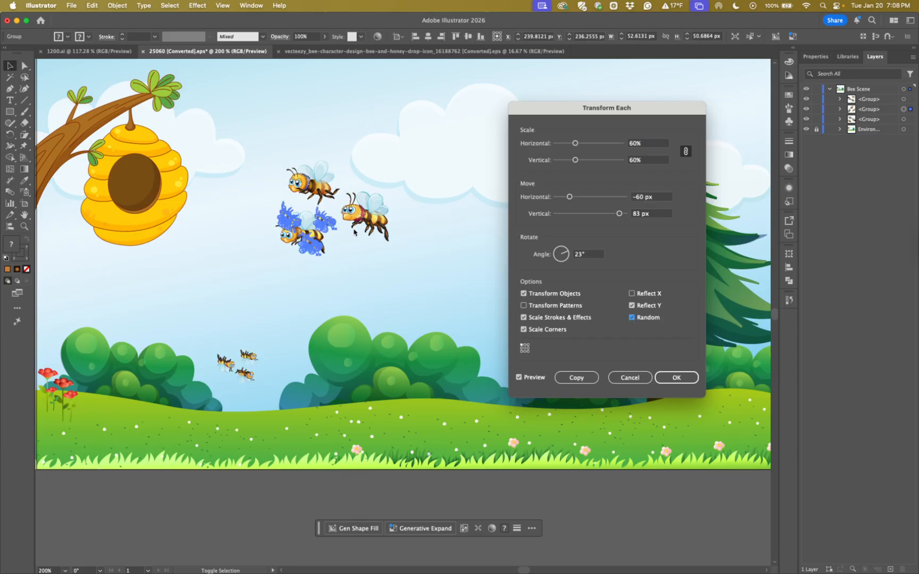
left_click(524, 350)
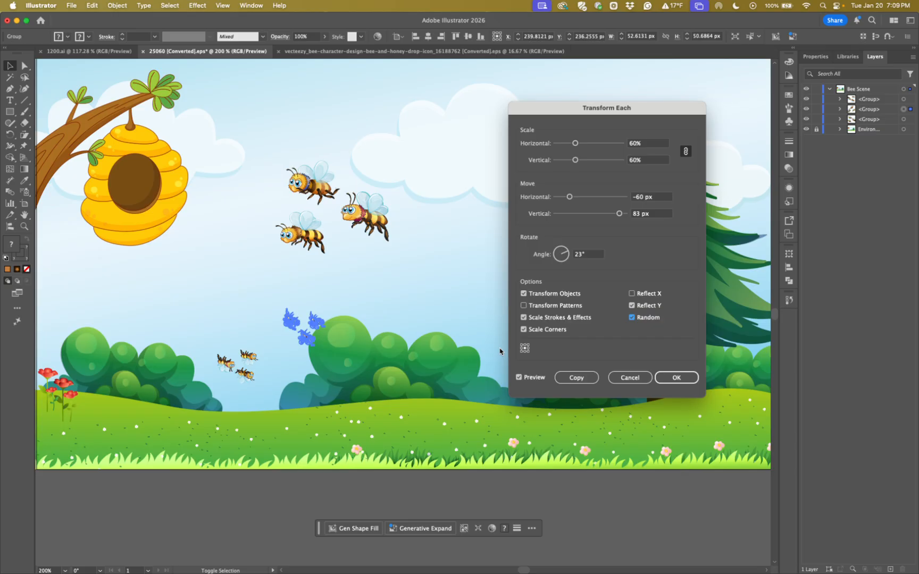
left_click(585, 384)
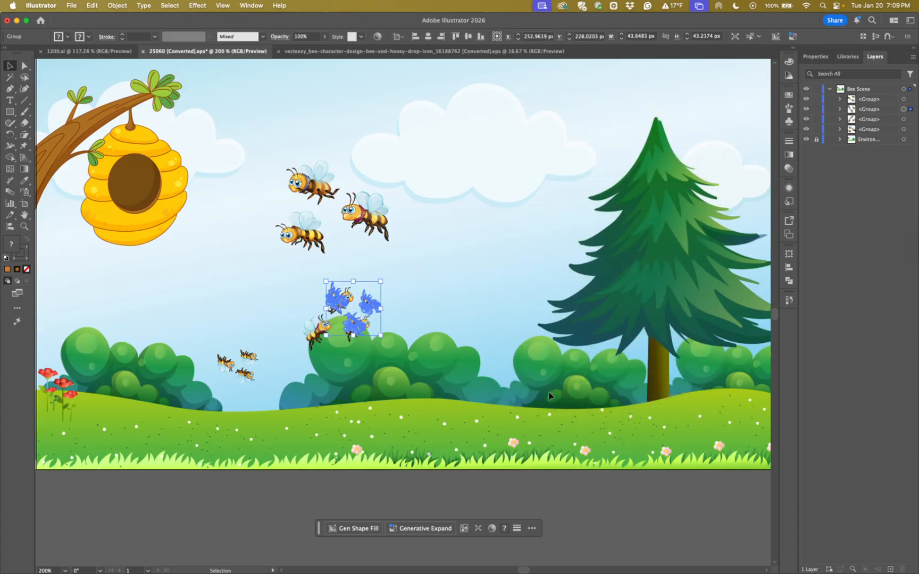
Move the new randomized bee copy about 37 px right and 10 px up, clear of its source group
left_click(406, 403)
left_click_drag(355, 327, 394, 318)
left_click(393, 317)
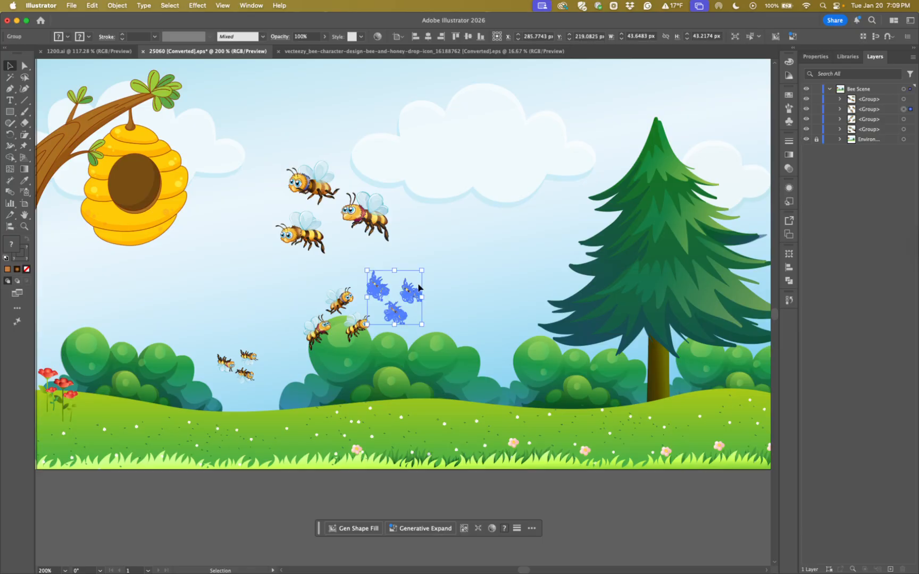
left_click_drag(397, 318, 402, 316)
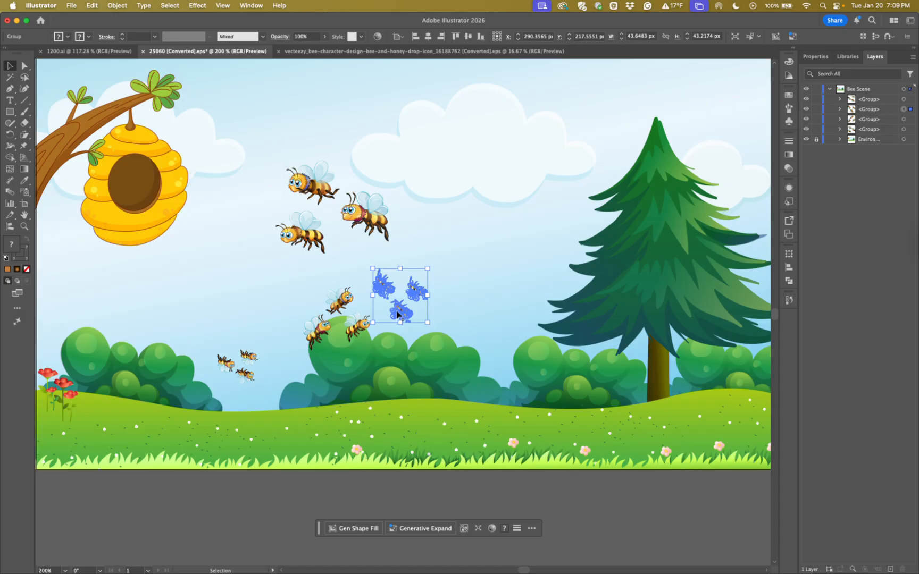
Delete the three transformed bee copies, keeping only the original three-bee group
key("Delete")
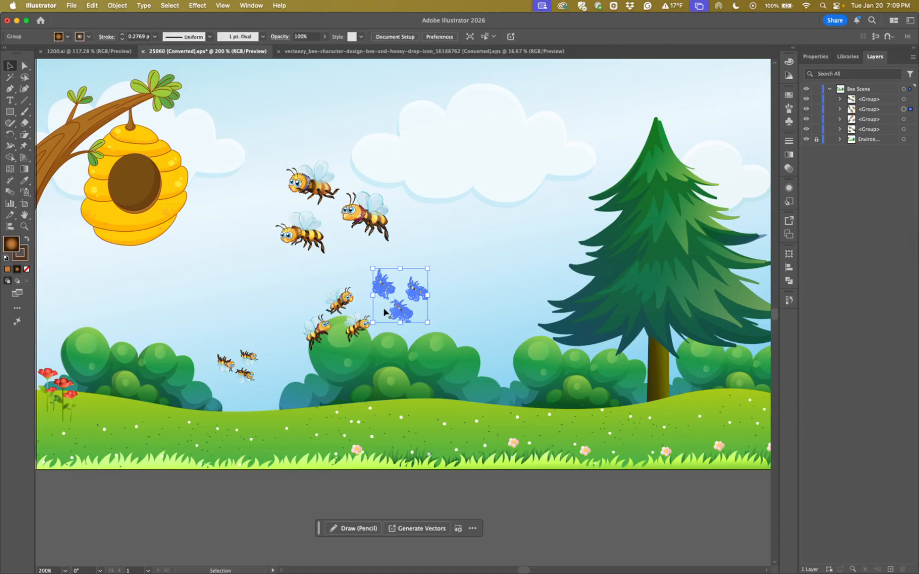
left_click(342, 306)
key("Delete")
left_click(245, 363)
key("Delete")
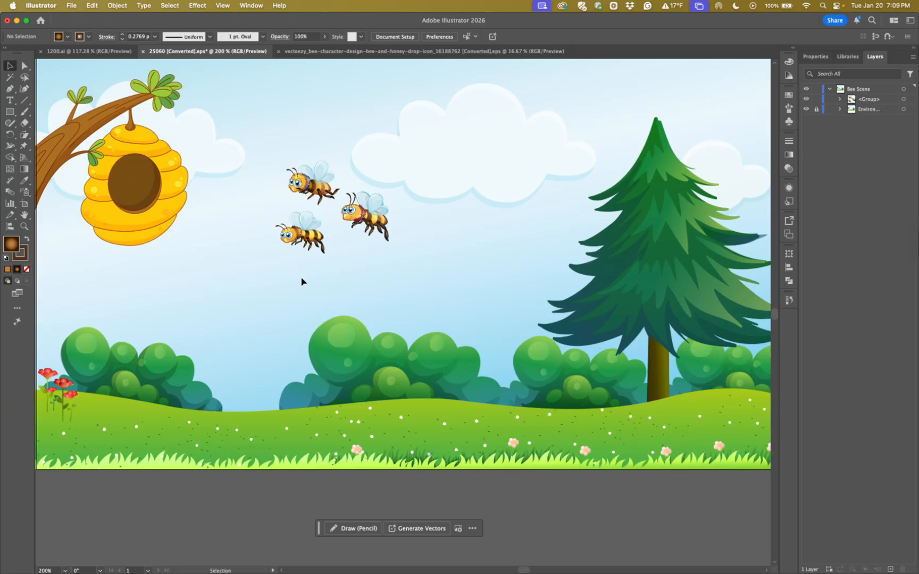
Draw a rectangle about 66 × 31 px below the bees and fill it with a muted light blue
left_click(10, 112)
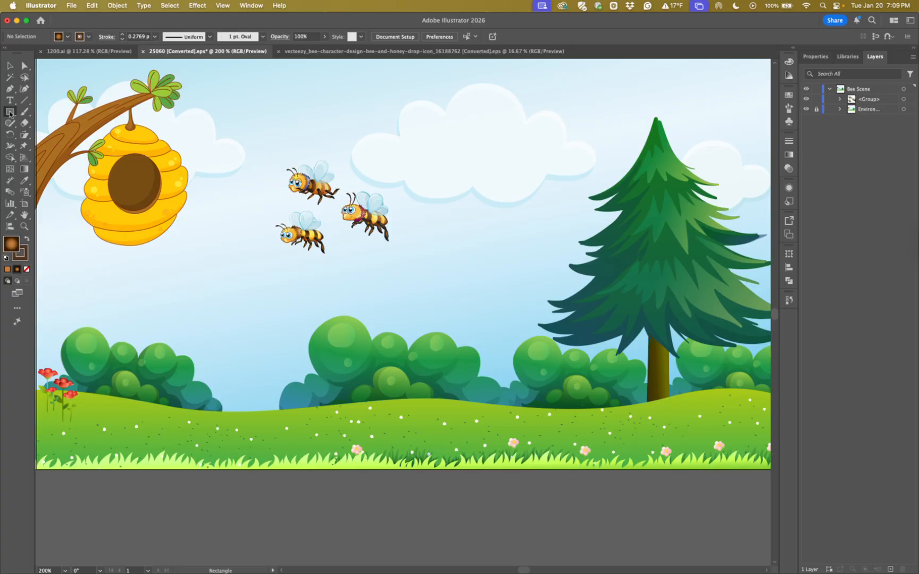
left_click_drag(236, 278, 320, 318)
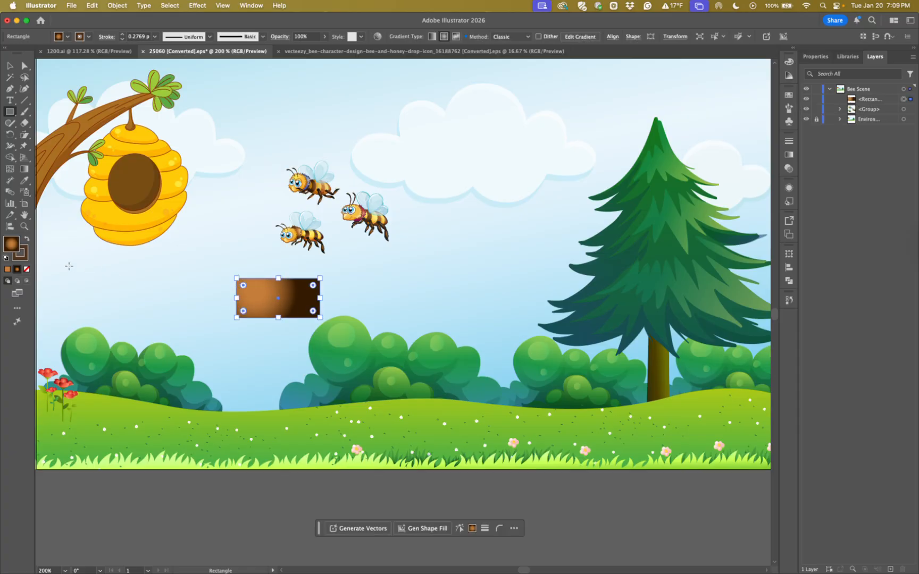
double_click(10, 245)
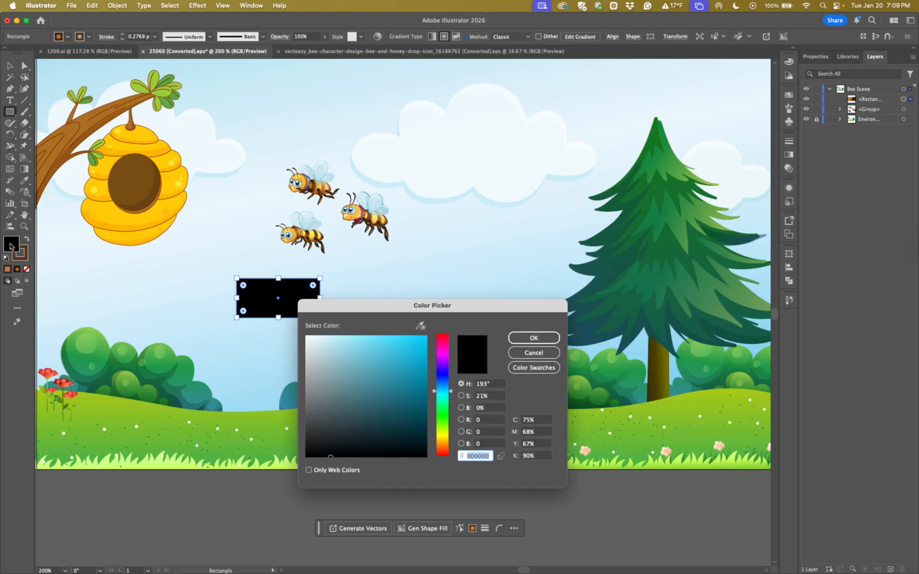
left_click(440, 377)
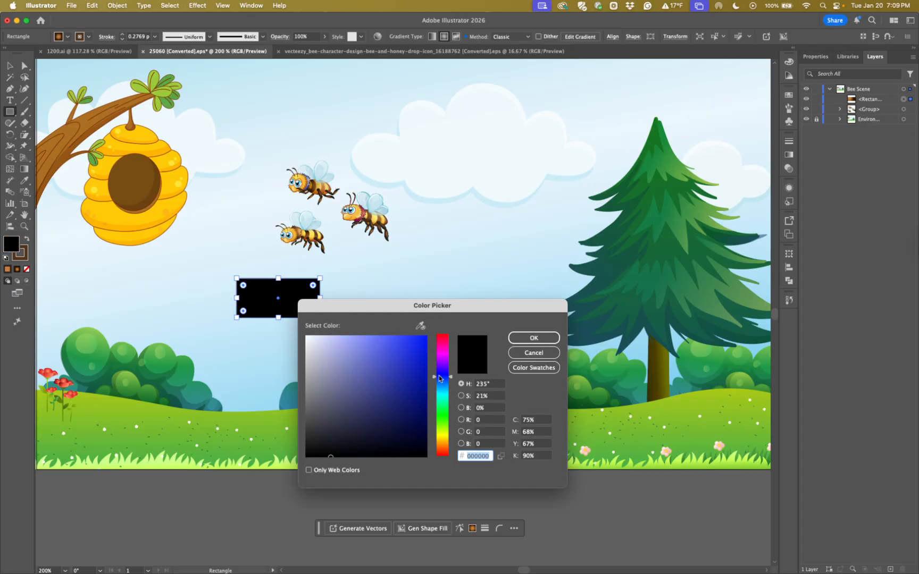
left_click(445, 417)
left_click(513, 338)
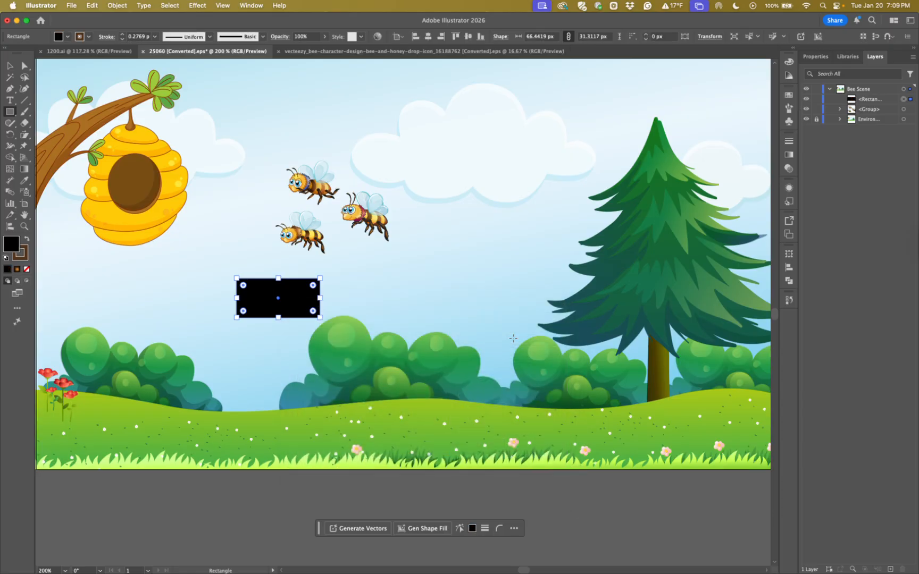
double_click(9, 244)
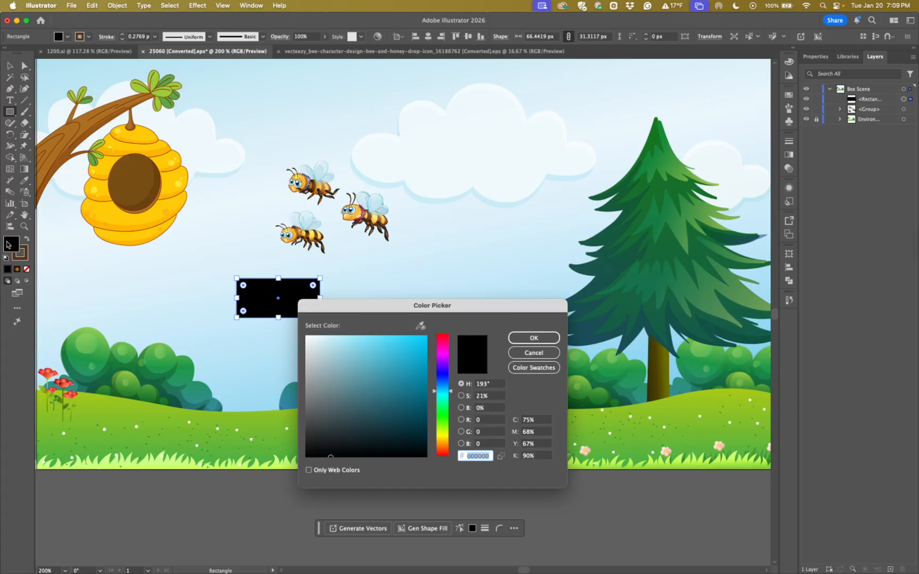
left_click(346, 359)
left_click(524, 338)
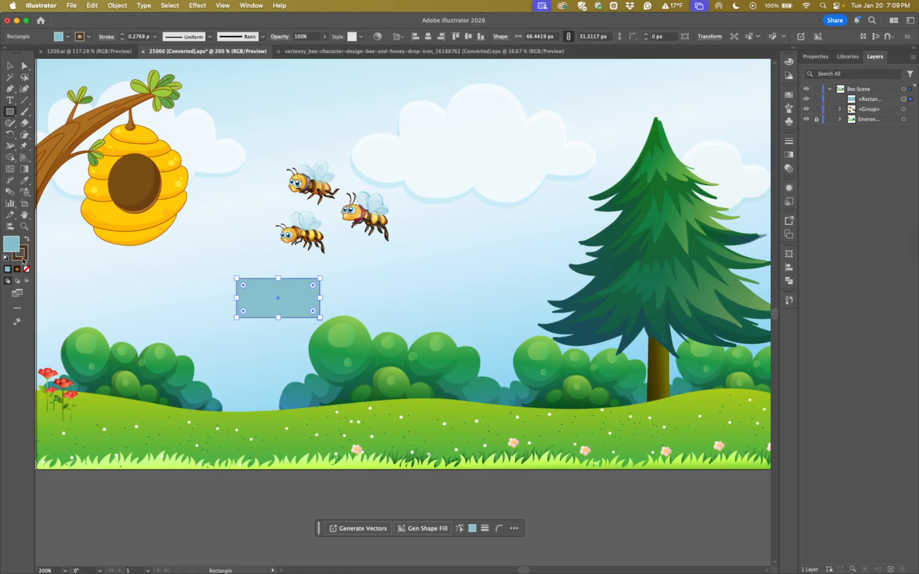
Set the rectangle's stroke color to near-black #020202
double_click(23, 261)
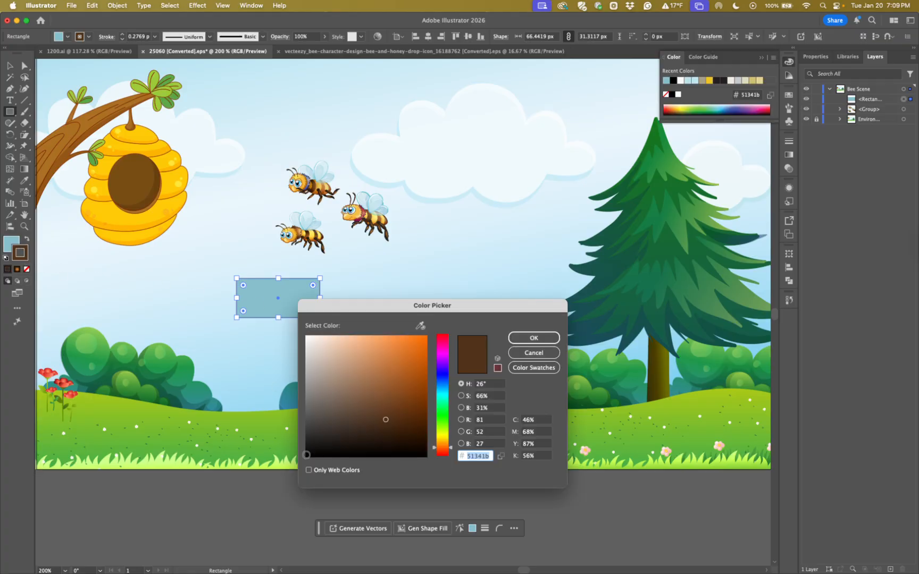
left_click(306, 455)
left_click(527, 338)
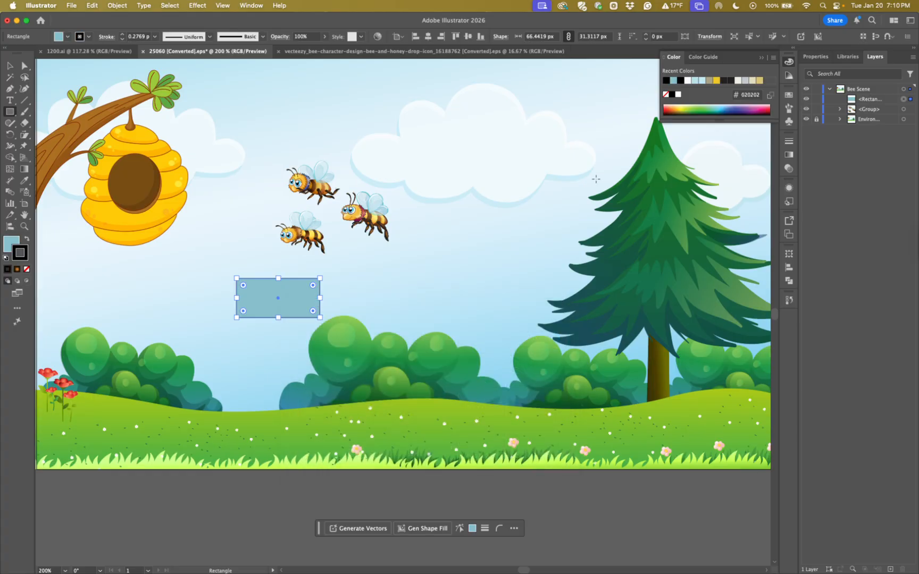
Set the rectangle's stroke weight to 5 pt and round all its corners to a radius of about 5 px
key("super+equal")
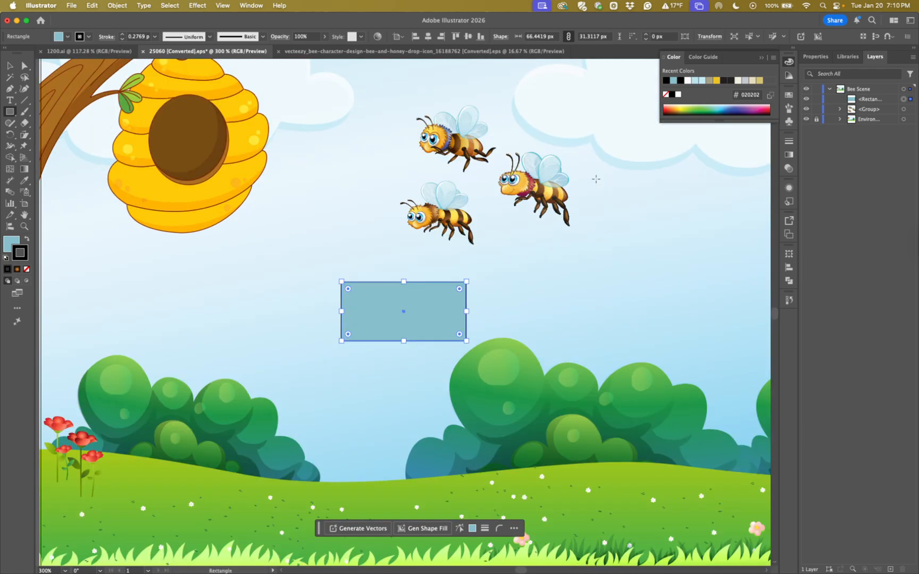
left_click(9, 65)
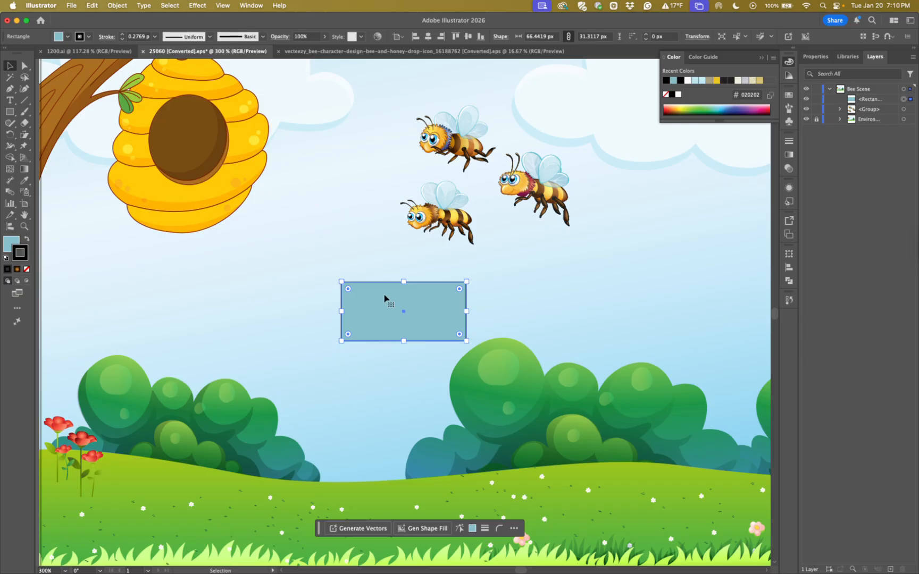
left_click(155, 37)
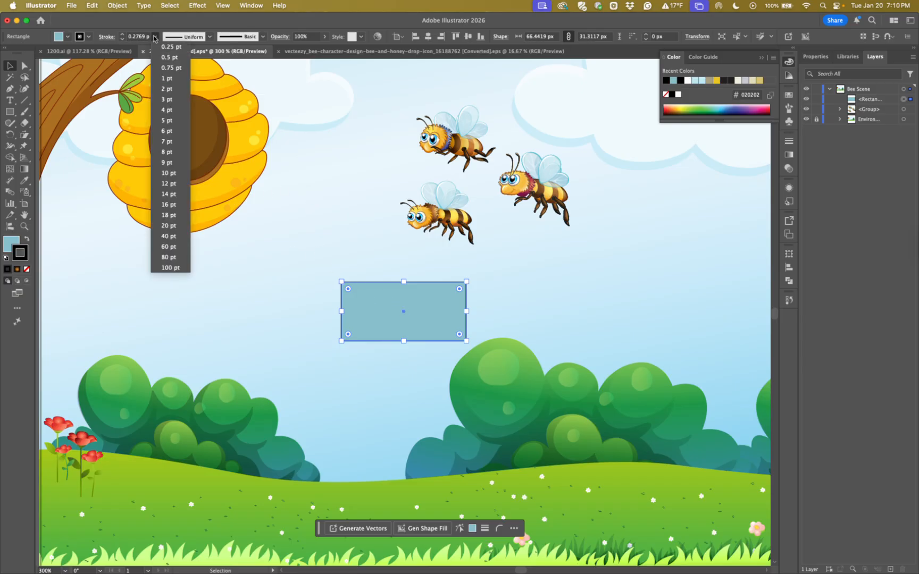
left_click(166, 141)
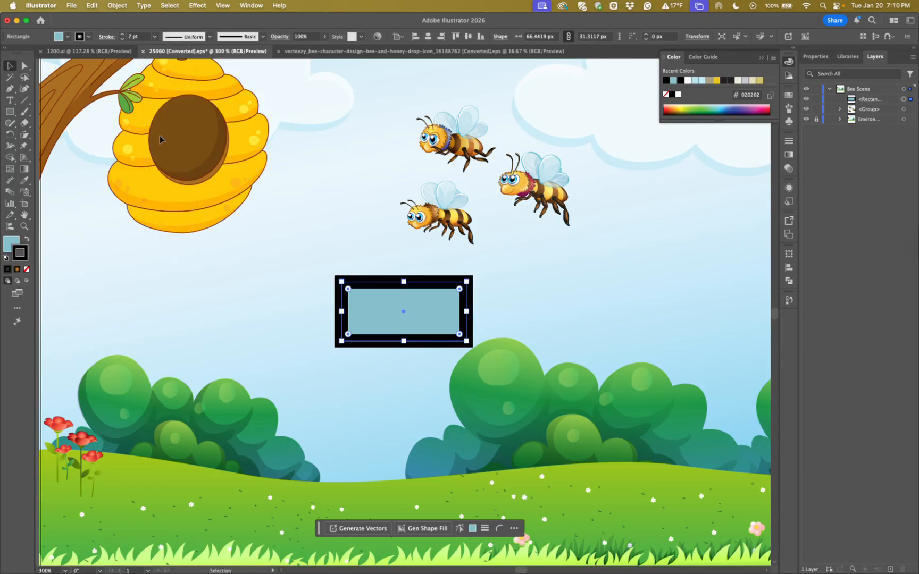
left_click(155, 37)
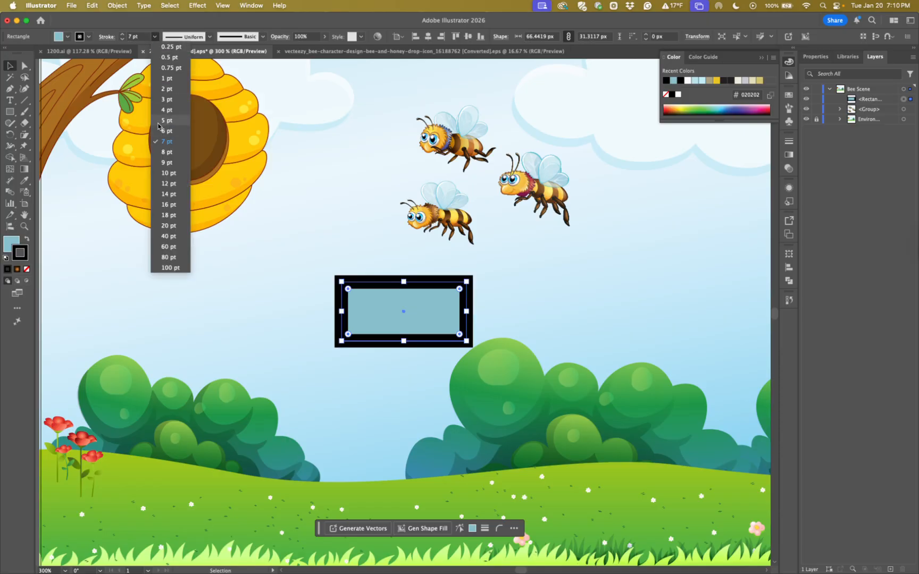
left_click(160, 121)
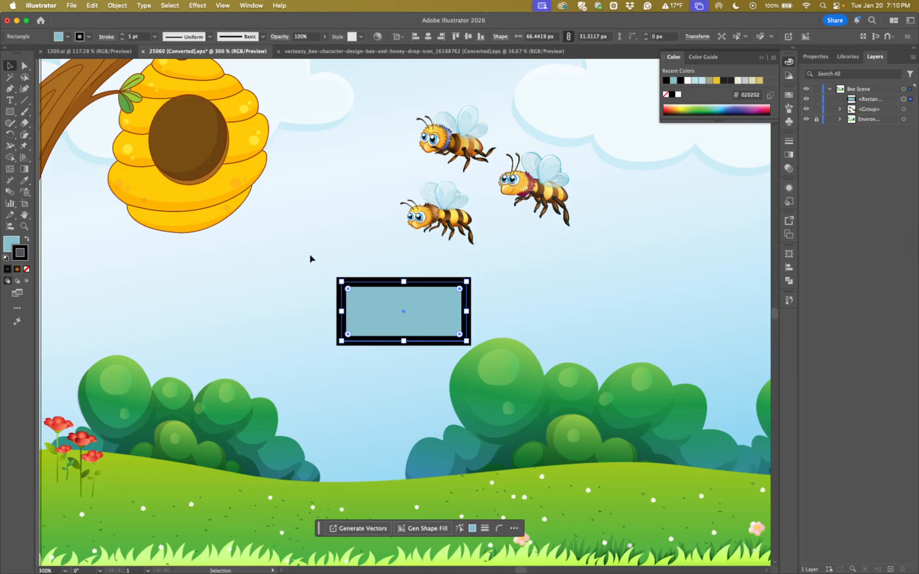
key("super+equal")
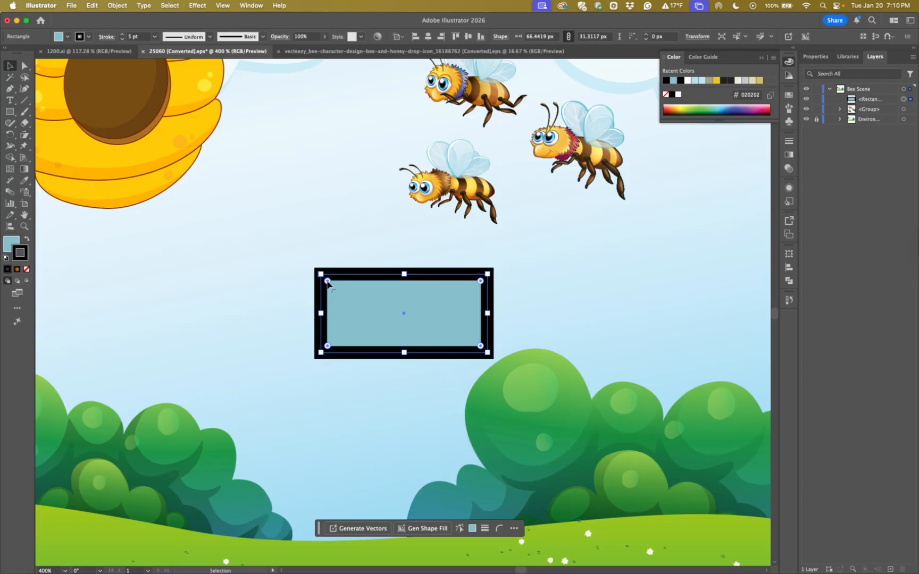
left_click_drag(328, 282, 336, 289)
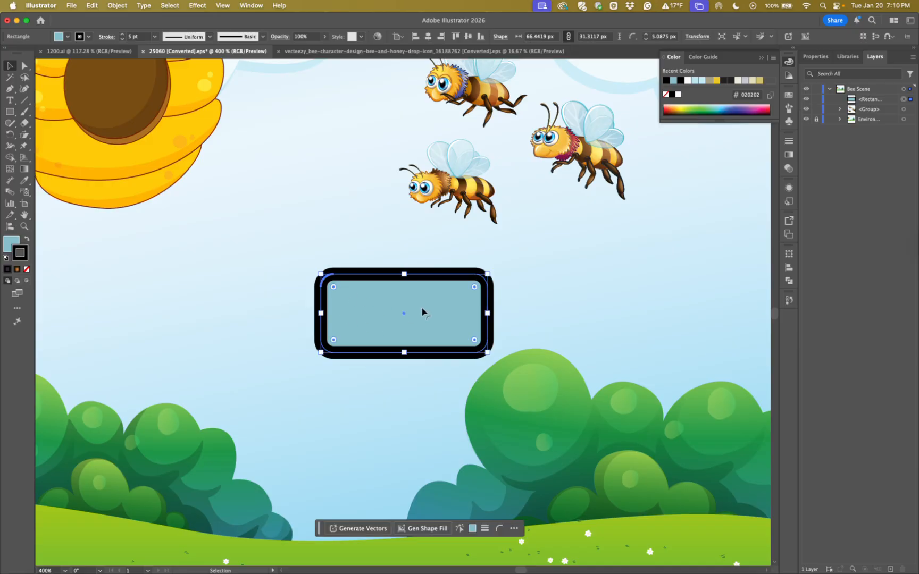
Start Transform Each on the rounded rectangle and turn off Scale Strokes & Effects and Scale Corners
scroll(422, 313, "right", 5)
scroll(423, 313, "down", 2)
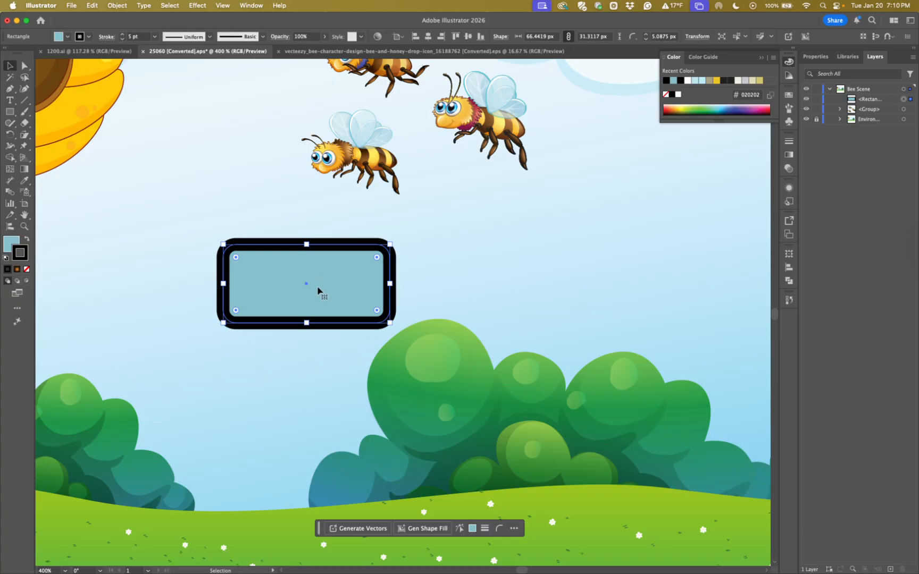
left_click(117, 7)
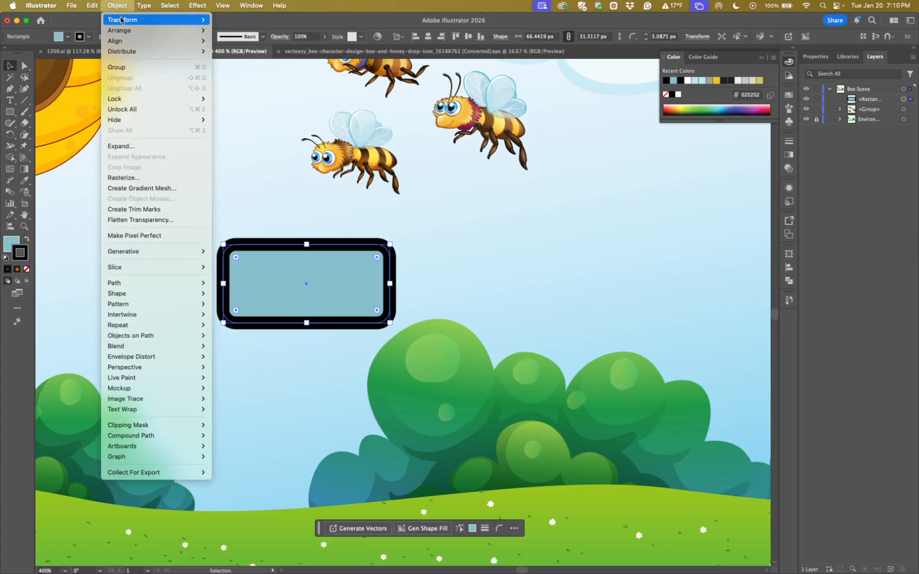
mouse_move(122, 20)
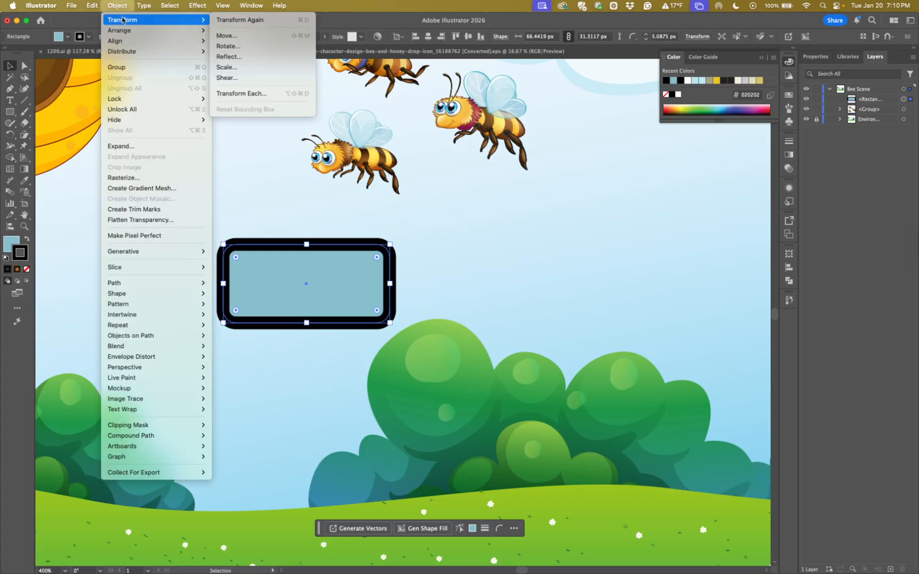
left_click(238, 94)
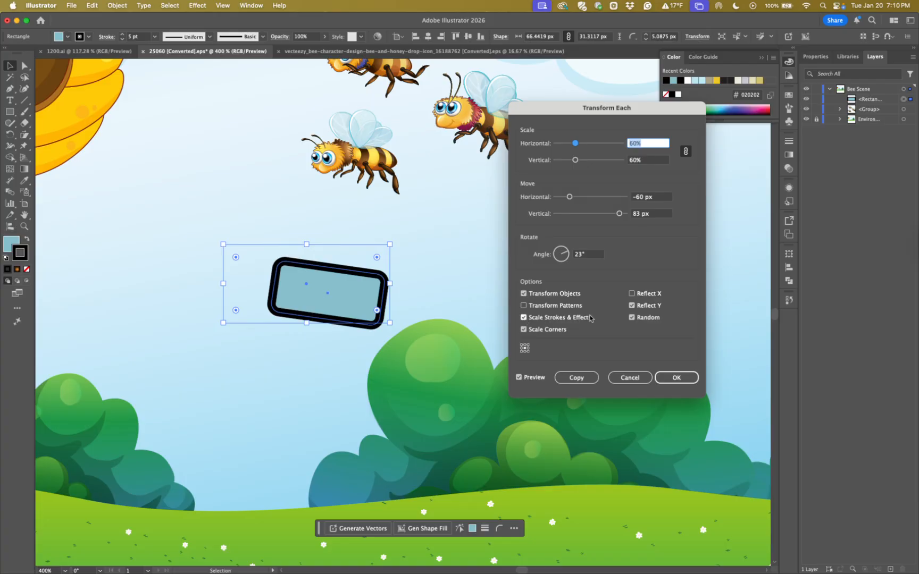
left_click(523, 318)
left_click(523, 329)
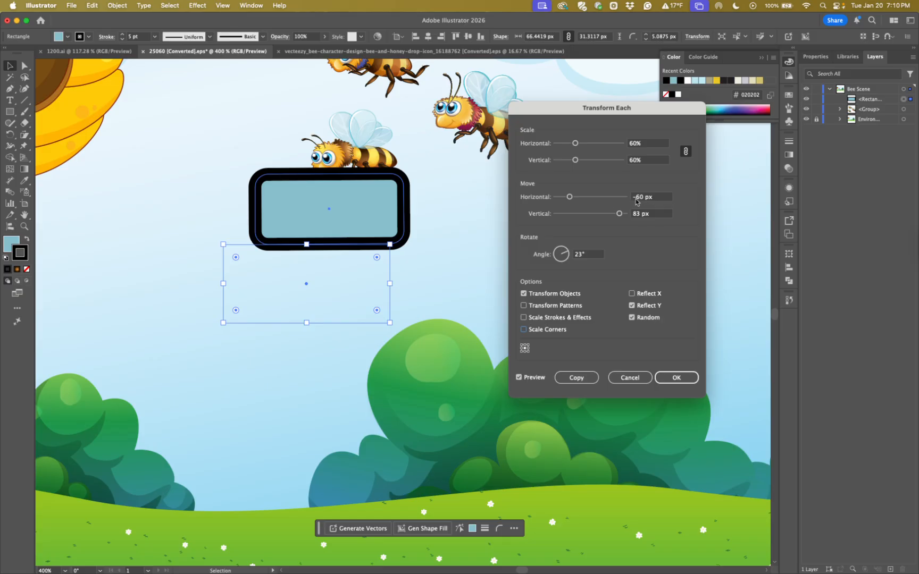
Set the move to -100 px horizontally and vertically, the angle to 0° and the scale to 19%, and create the rectangle copy
mouse_move(619, 214)
left_mouse_down()
mouse_move(591, 215)
mouse_move(630, 215)
left_mouse_up()
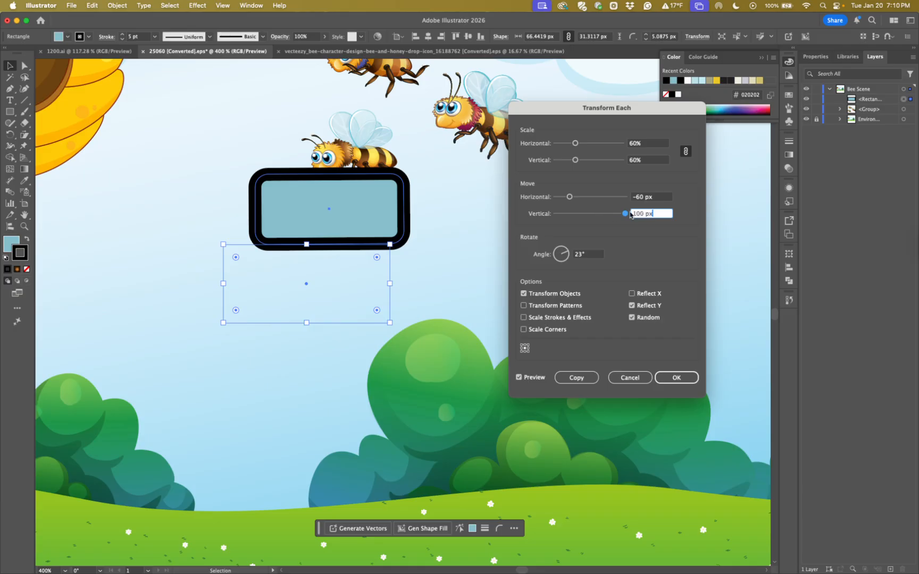
left_click_drag(569, 197, 536, 202)
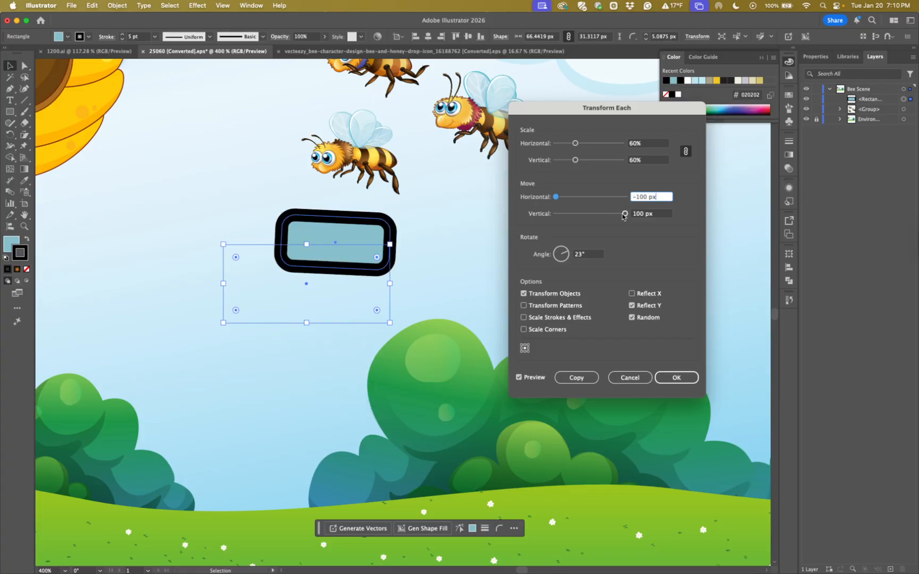
left_click_drag(623, 216, 538, 221)
left_click_drag(566, 253, 567, 256)
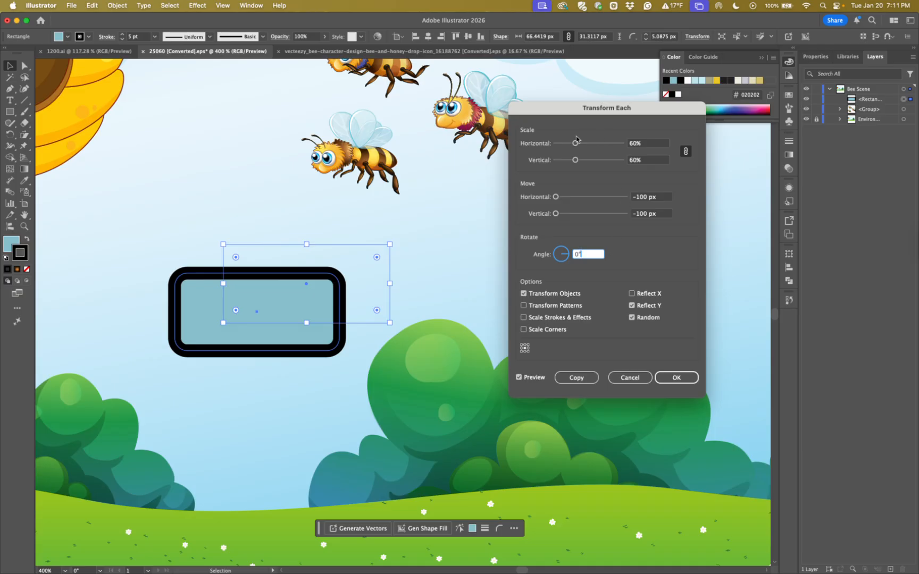
mouse_move(575, 145)
left_mouse_down()
mouse_move(591, 144)
mouse_move(565, 149)
left_mouse_up()
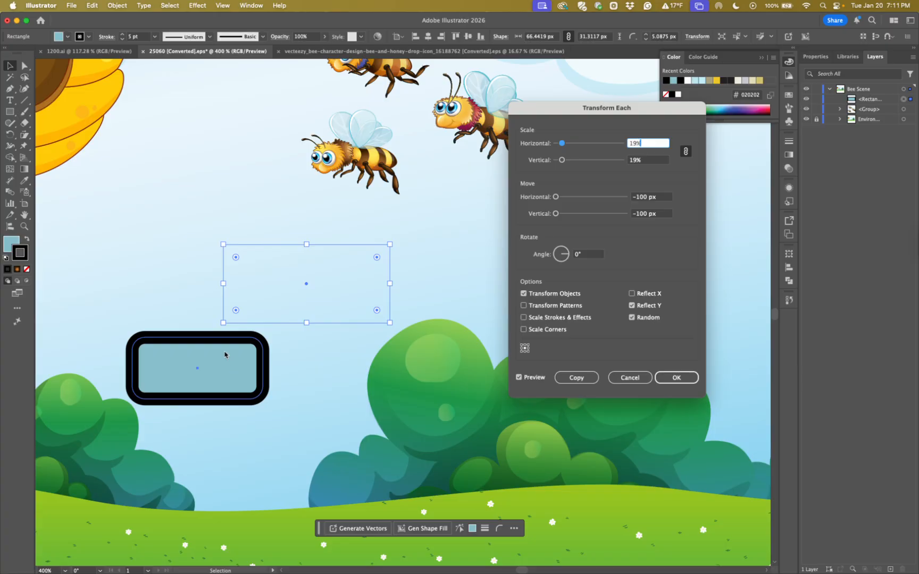
left_click(574, 378)
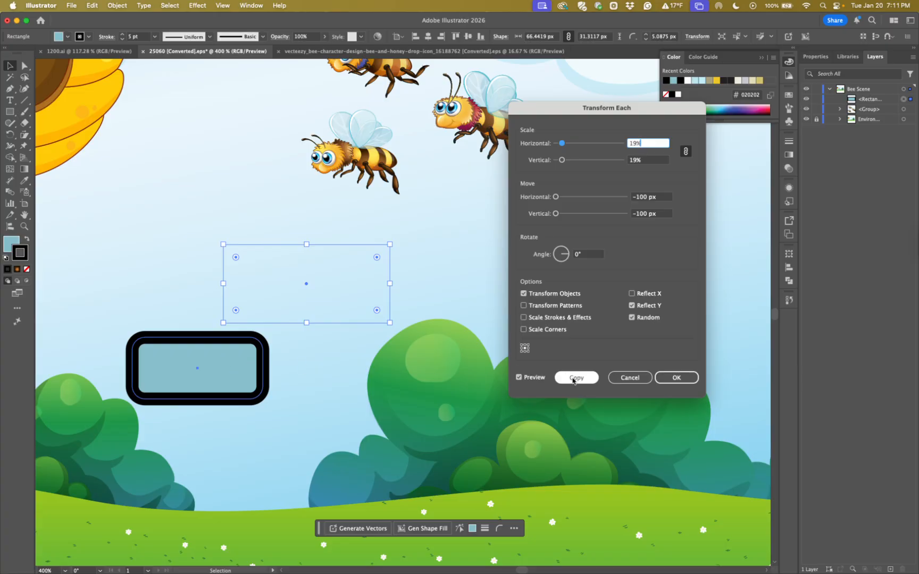
Turn off Reflect Y and Random in Transform Each and set the horizontal and vertical move to 10 px, with the angle at 0°
left_click(632, 306)
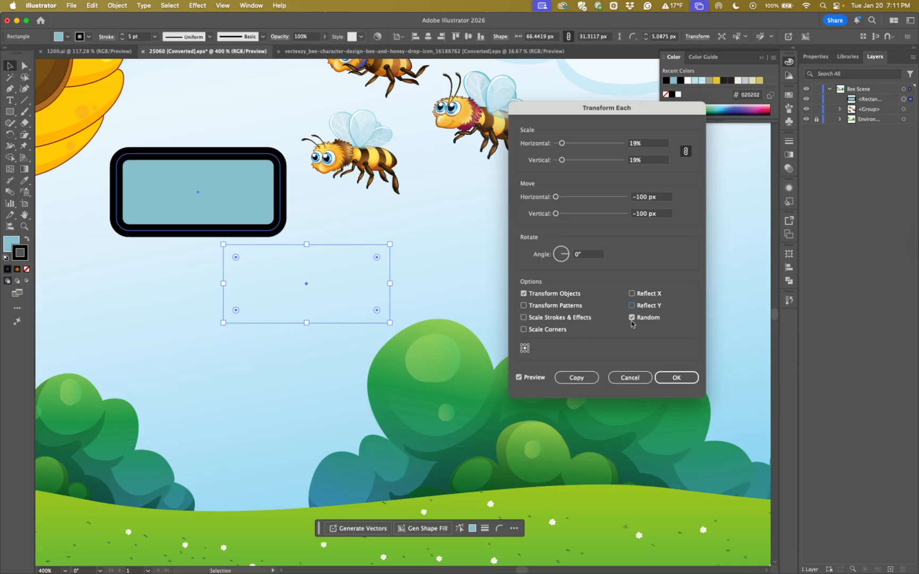
left_click(631, 318)
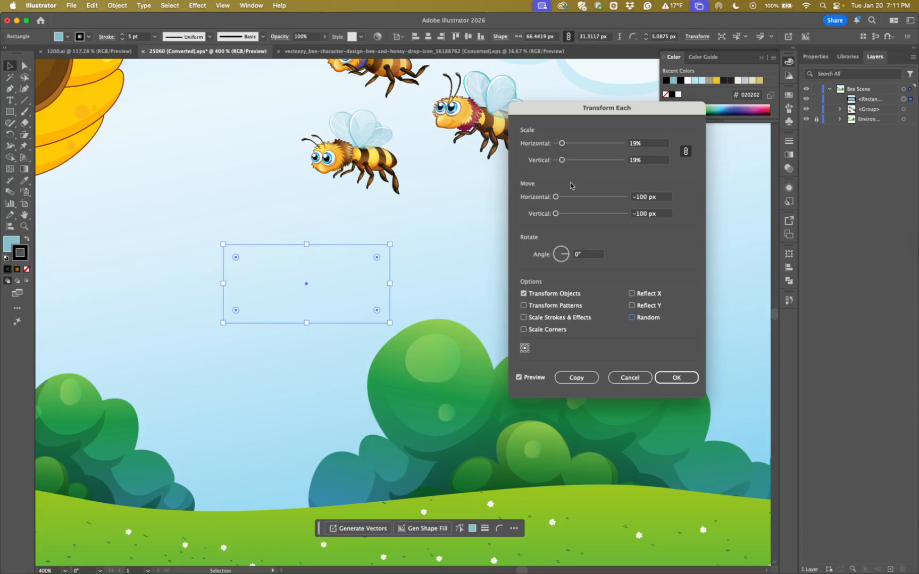
left_click_drag(555, 197, 627, 198)
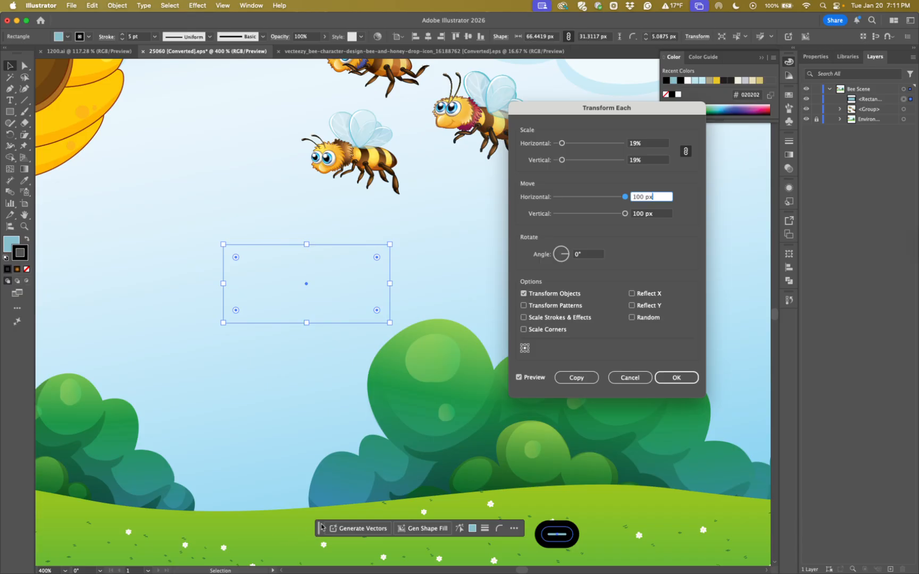
left_click_drag(568, 257, 570, 257)
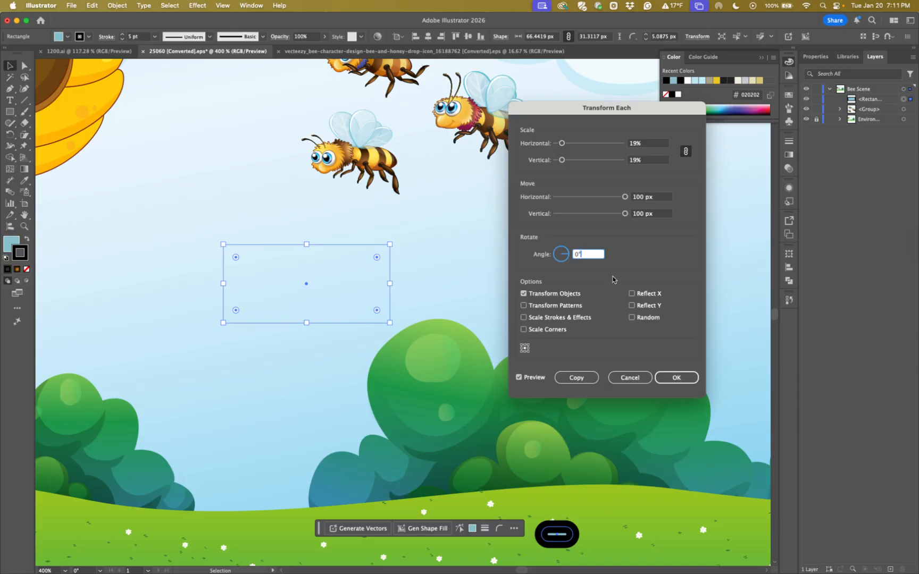
left_click_drag(624, 196, 594, 200)
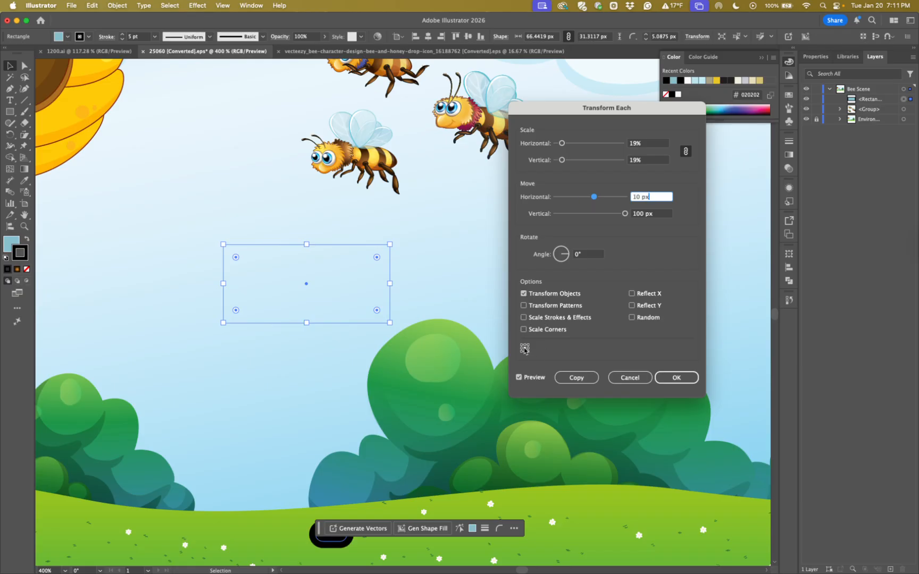
left_click_drag(625, 213, 594, 217)
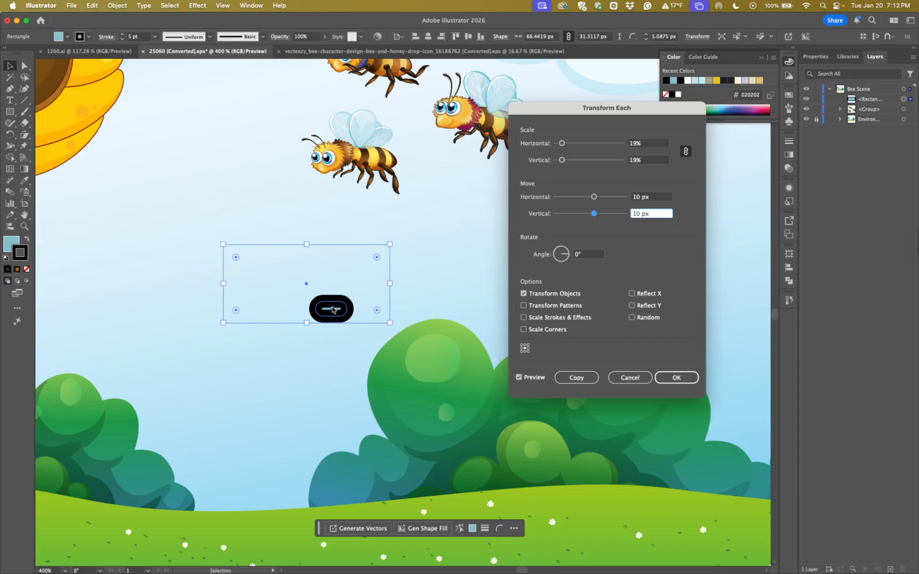
Enable Scale Corners and Scale Strokes & Effects, and create the rectangle copy at 19% scale
left_click(523, 330)
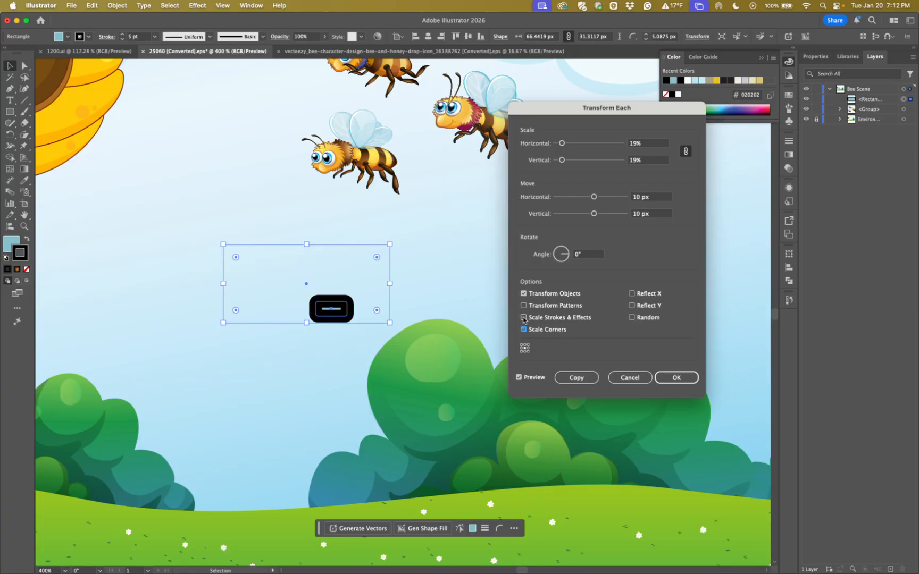
left_click(523, 318)
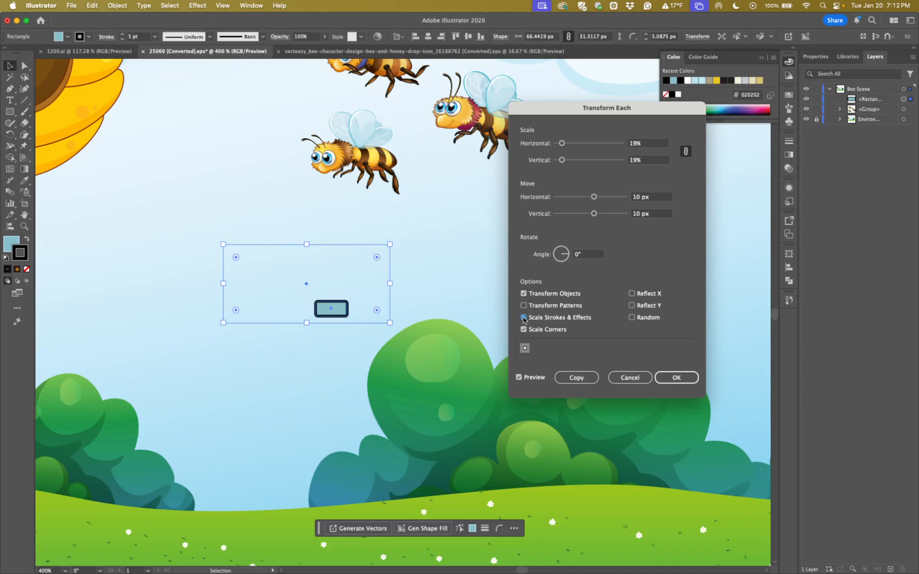
left_click(574, 378)
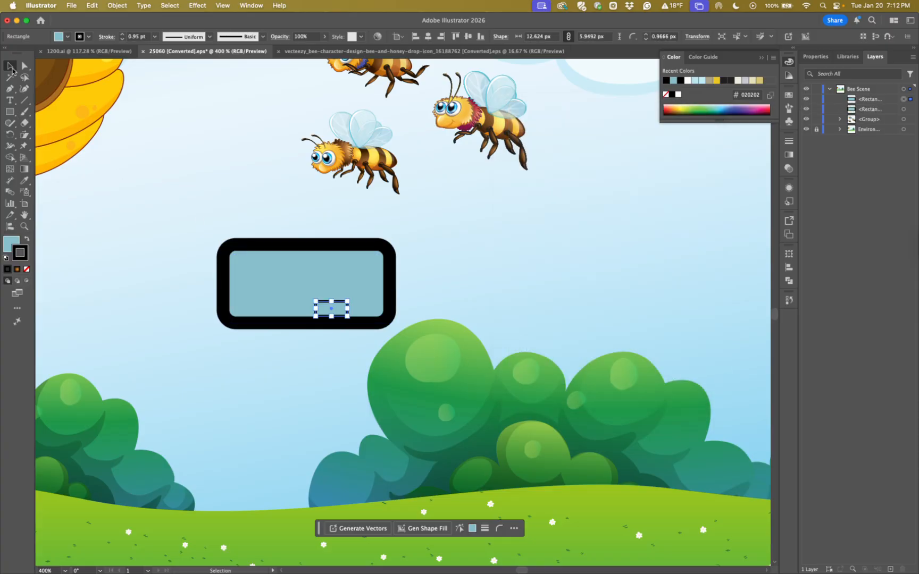
Move the small rectangle copy out of the large rectangle to just below it, and deselect it
left_click(364, 361)
left_click_drag(336, 315, 330, 346)
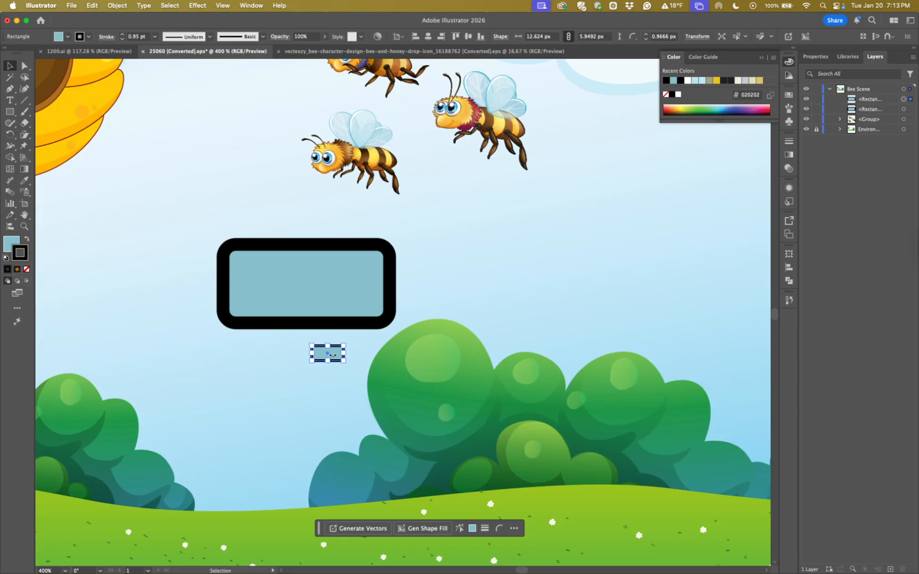
left_click(345, 388)
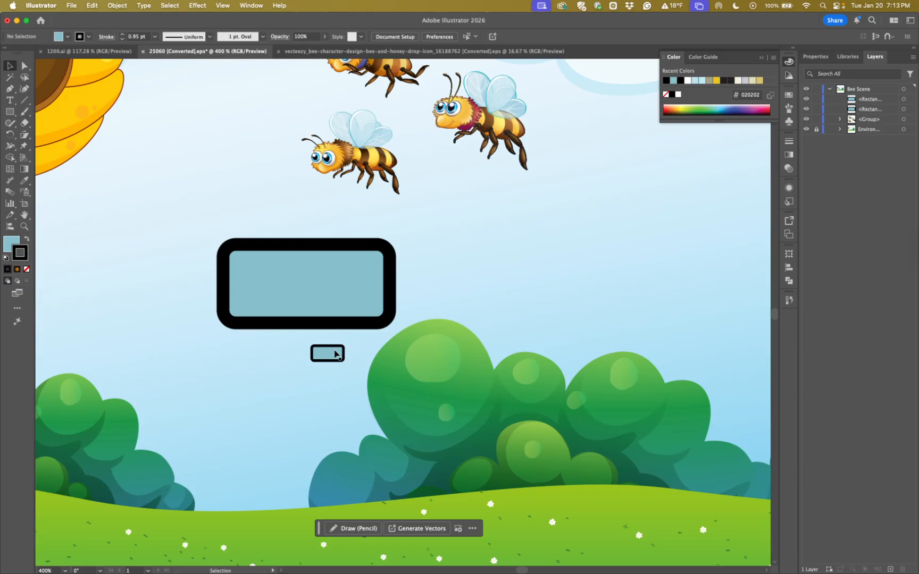
Delete both the large rounded rectangle and its small copy
left_click(334, 298)
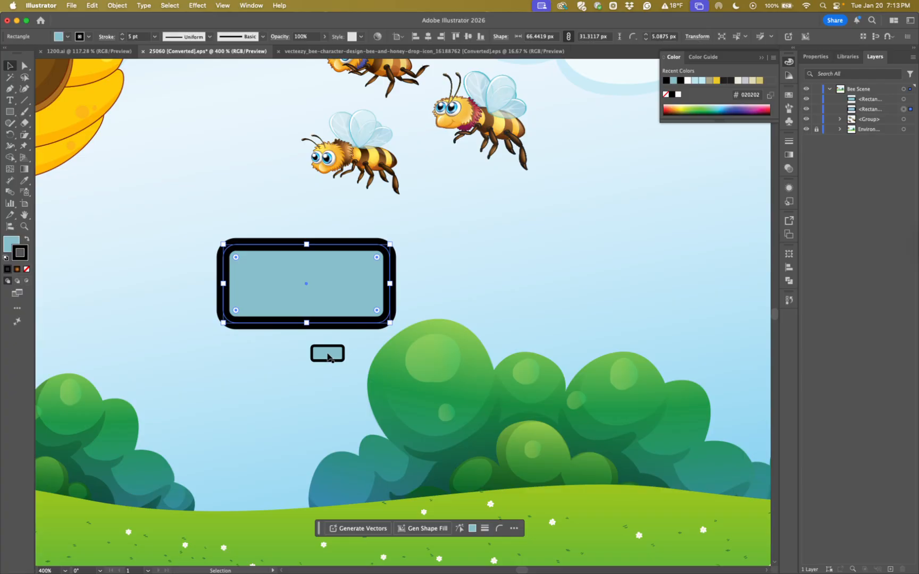
left_click(328, 355, "shift")
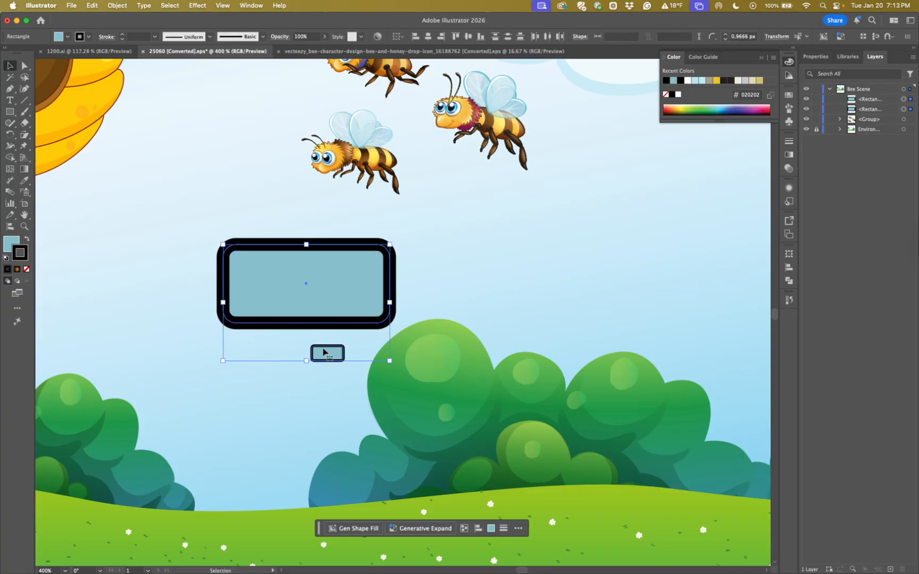
key("Delete")
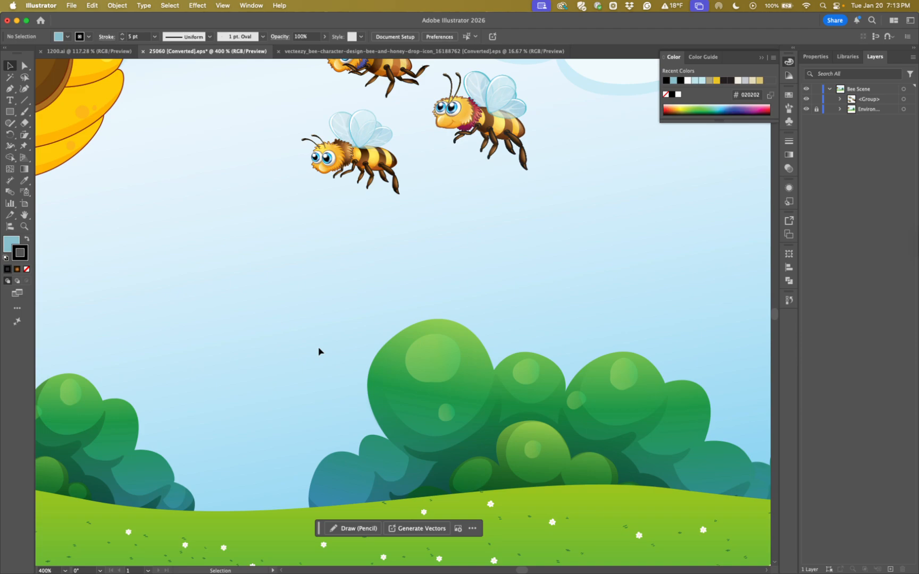
Ungroup the bee group into its three separate bees and clear the selection
key("space")
left_click_drag(442, 280, 367, 390)
left_click(292, 274)
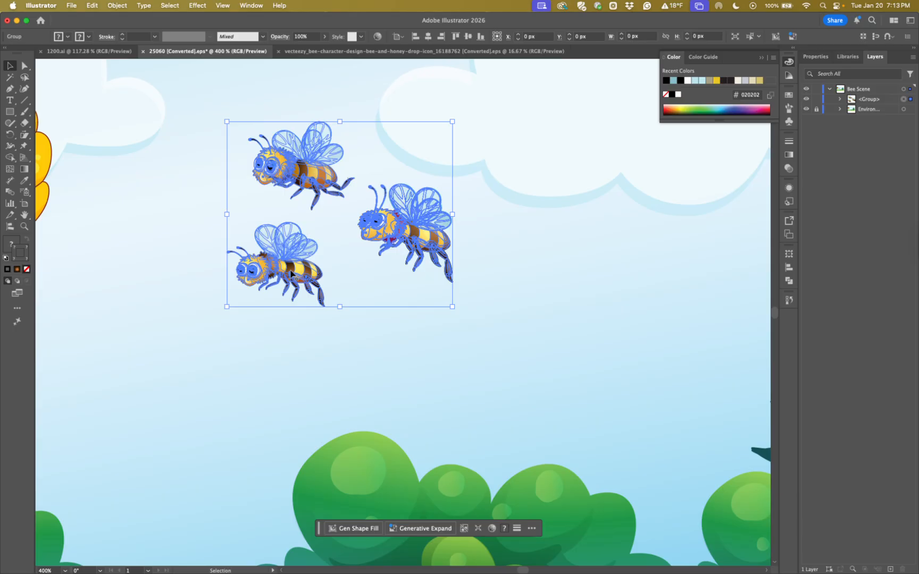
key("a")
key("super+minus")
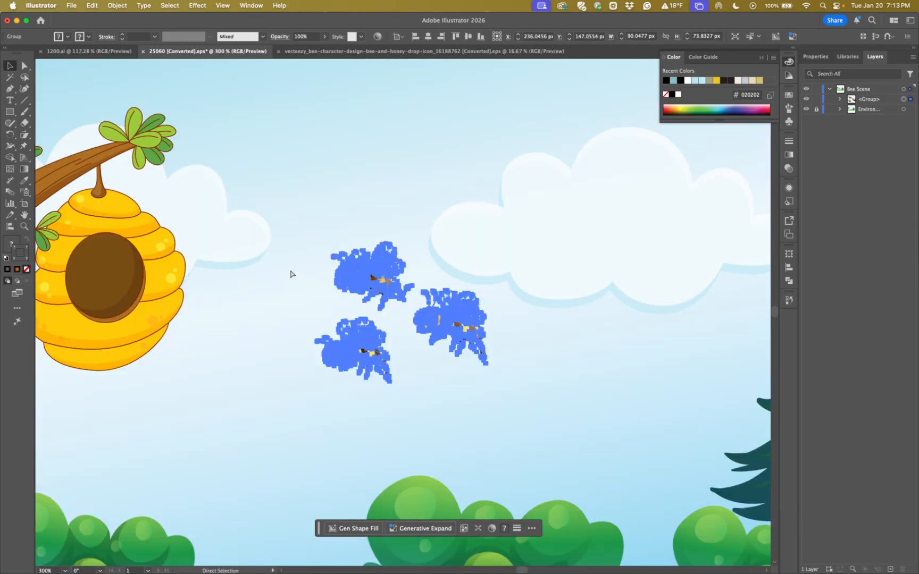
key("v")
key("super+minus")
scroll(361, 353, "down", 2)
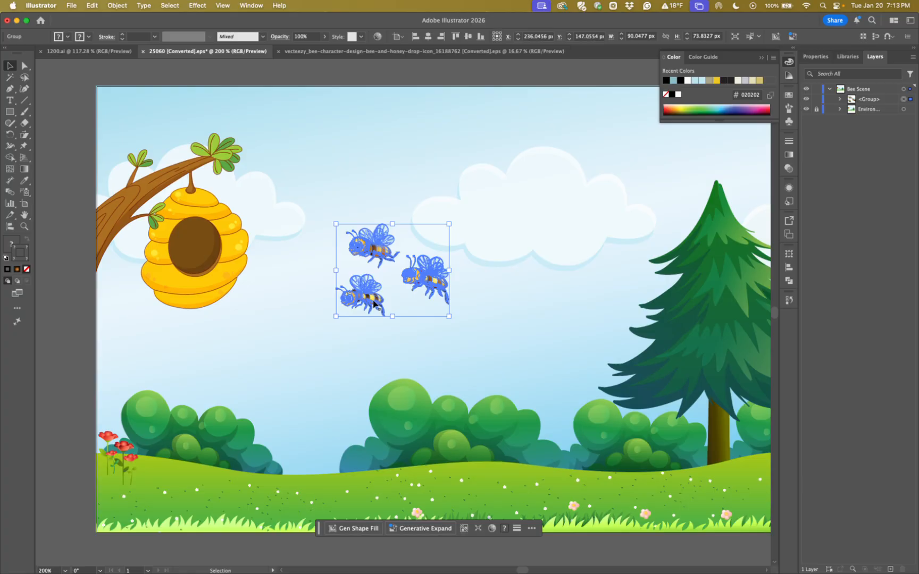
key("super+shift+g")
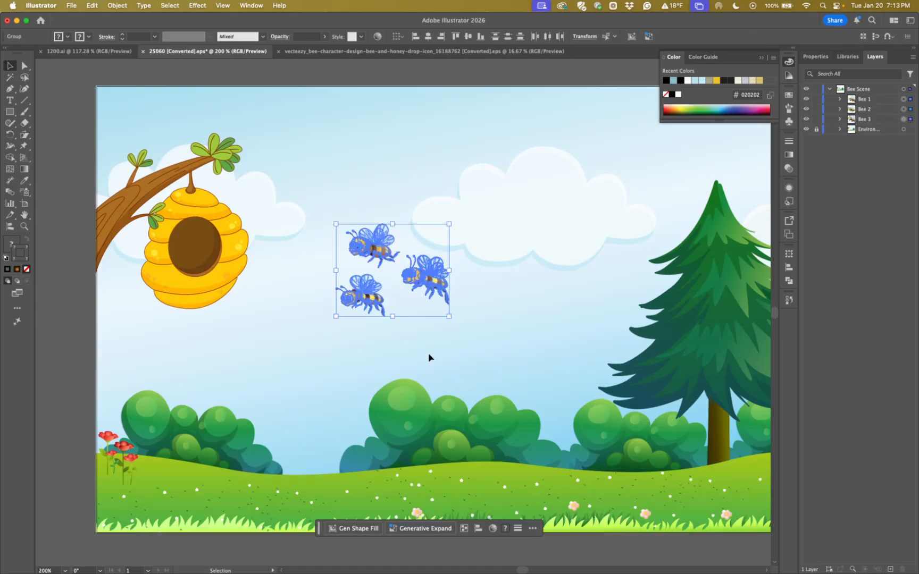
left_click(441, 356)
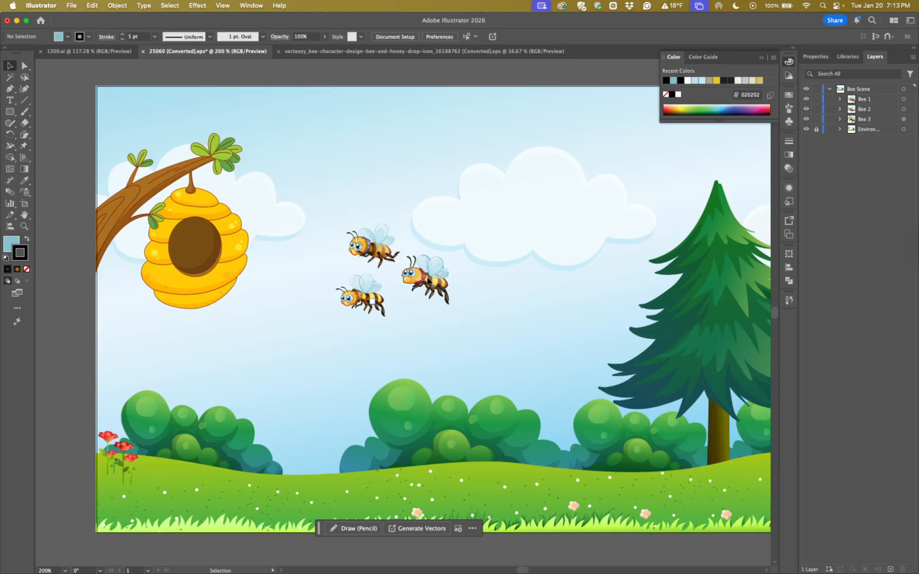
Spread the bees apart: raise the upper one, move the lower one toward the hive, and place Bee 3 at about X 289 px, Y 174 px
left_click_drag(428, 281, 501, 315)
left_click_drag(365, 304, 280, 323)
left_click_drag(370, 246, 371, 192)
left_click_drag(498, 321, 468, 309)
left_click_drag(510, 343, 400, 333)
key("super+equal")
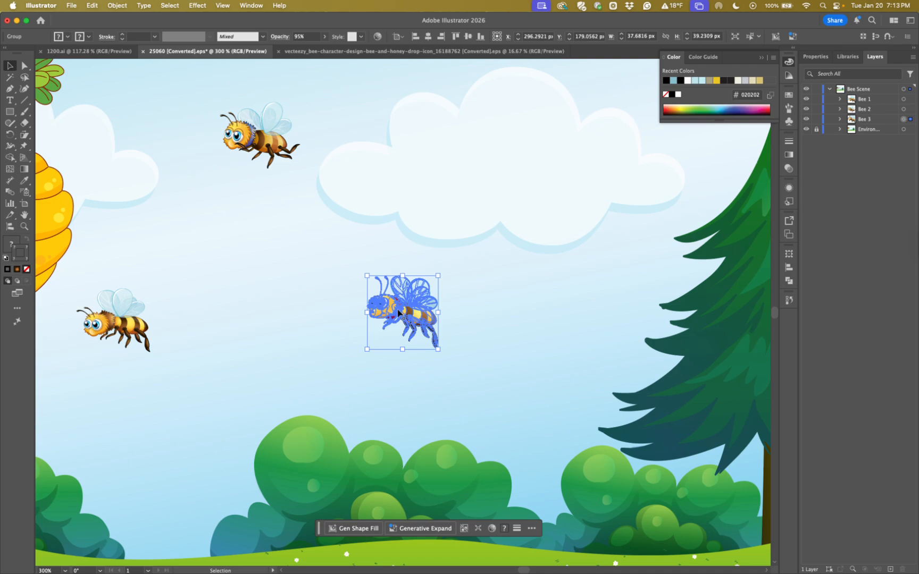
left_click_drag(398, 313, 383, 303)
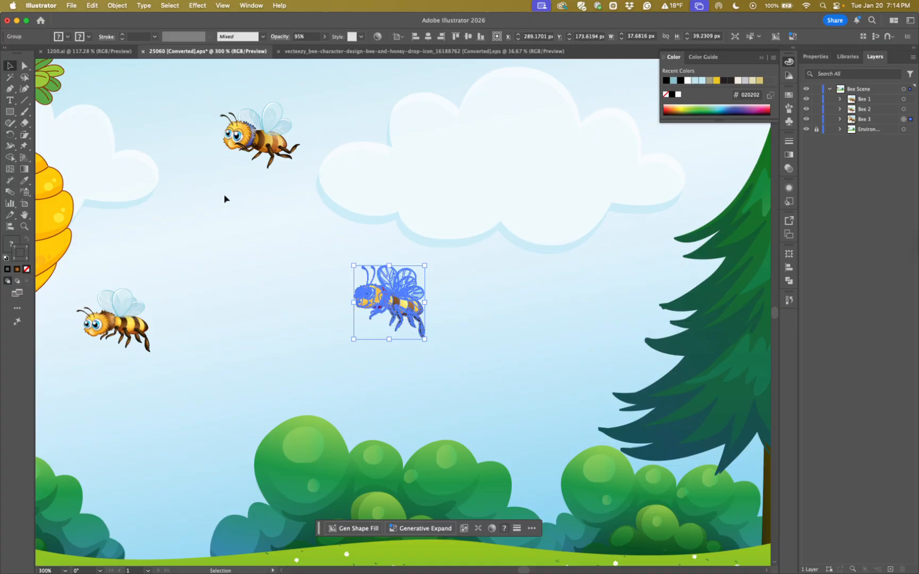
Activate the Free Transform tool on the selected Bee 3
left_click(24, 135)
left_click(25, 135)
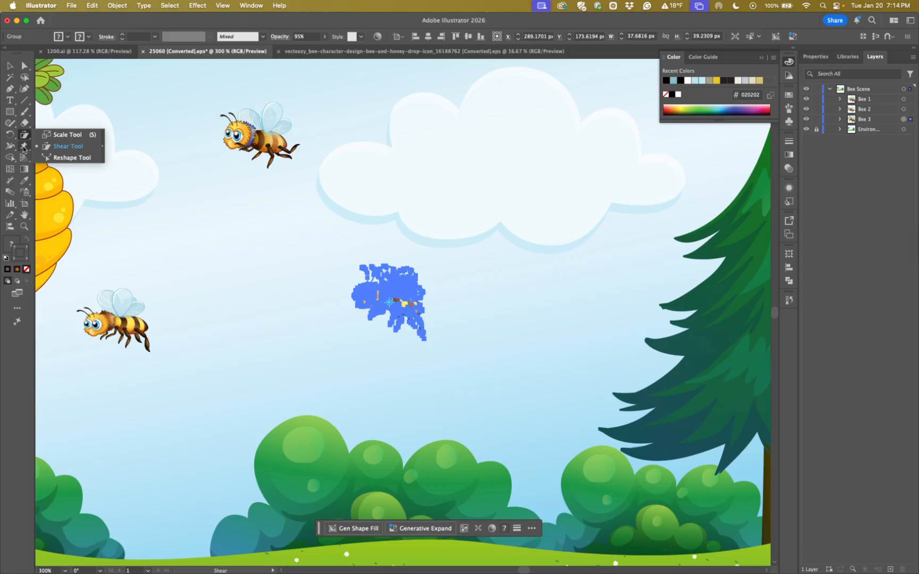
left_click(23, 146)
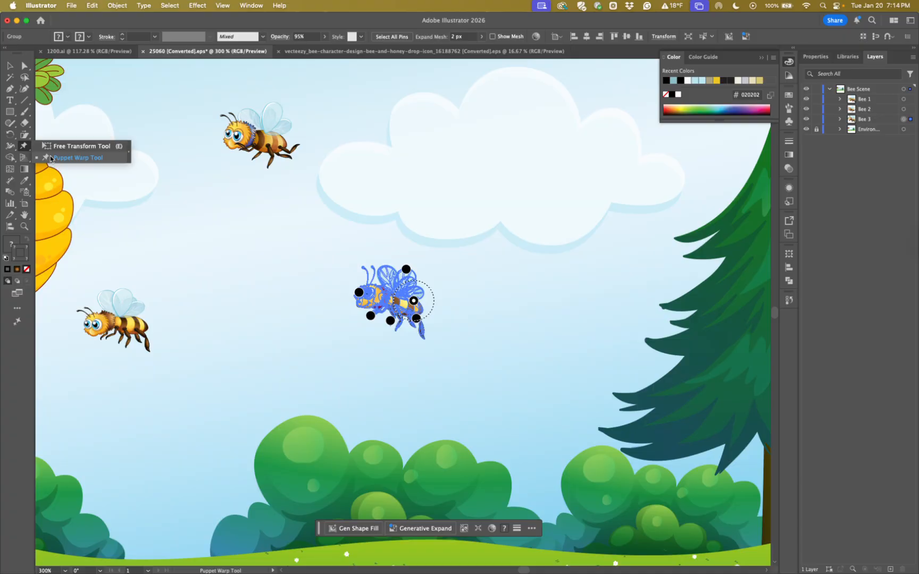
left_click(53, 148)
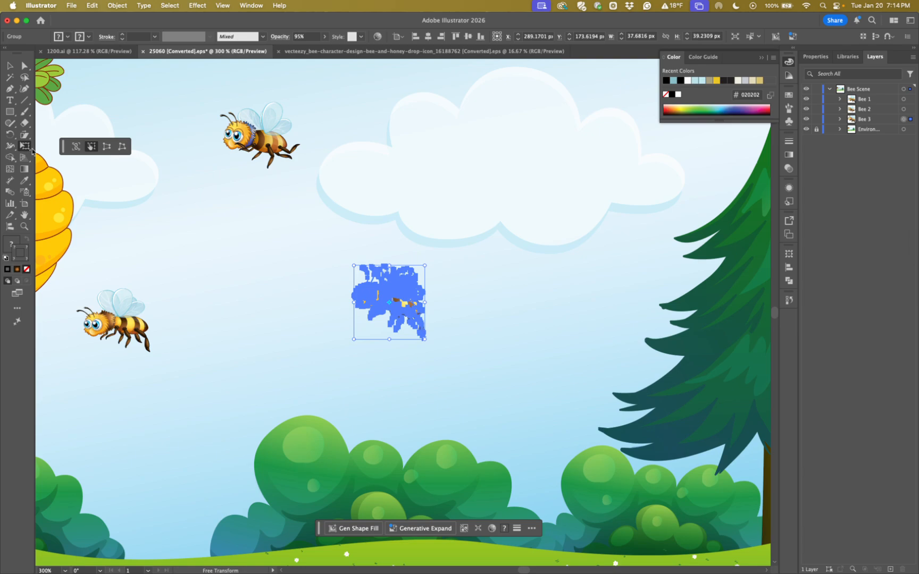
key("super+equal")
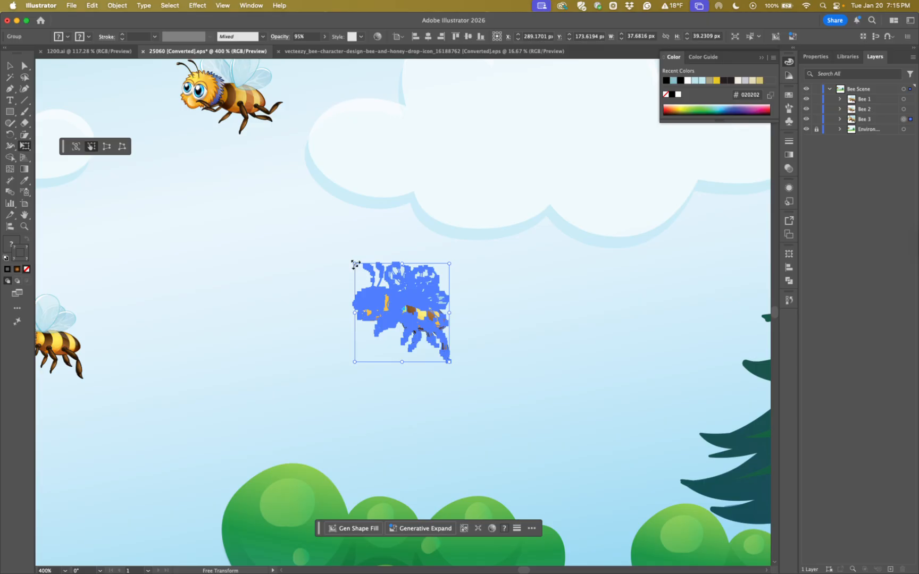
Try rotating and stretching Bee 3 with Free Transform, undoing attempts in between, and scale it to about 63 × 67 px
left_click_drag(354, 264, 332, 288)
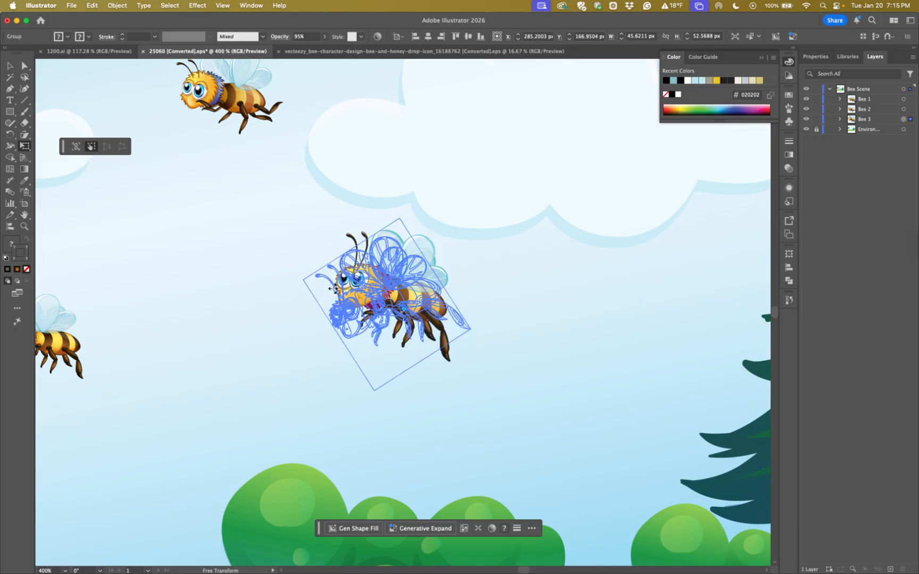
key("super+z")
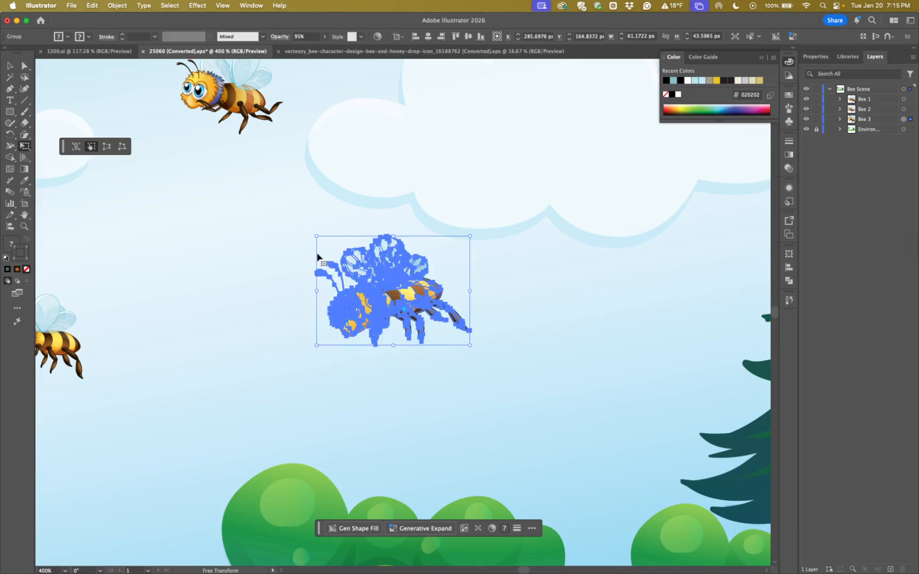
key("super+z")
left_click_drag(448, 232, 510, 210)
key("super+z")
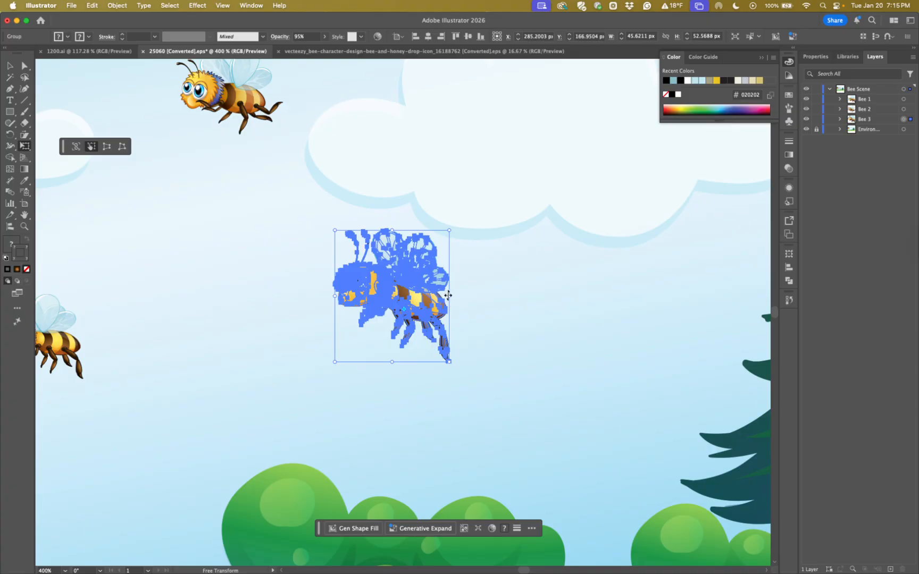
left_click_drag(493, 295, 436, 297)
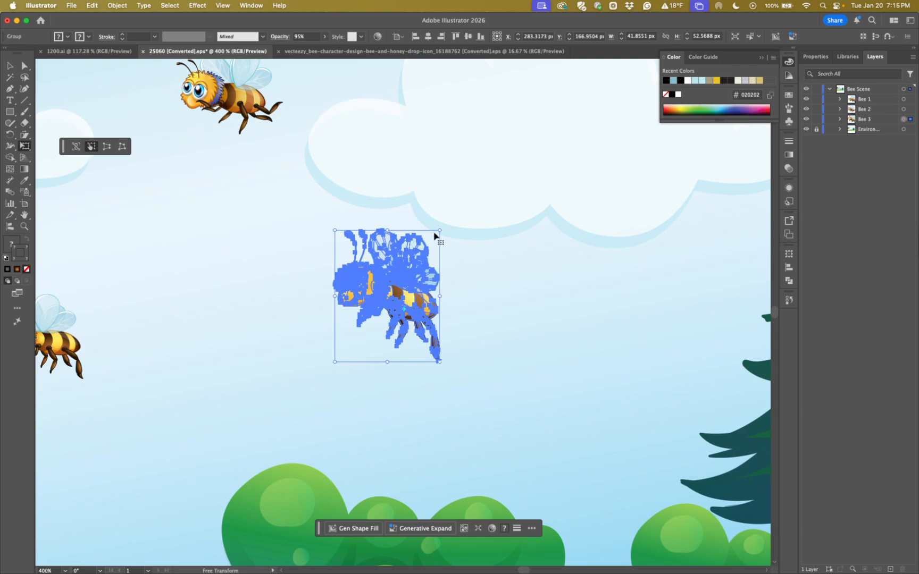
left_click_drag(437, 232, 494, 194)
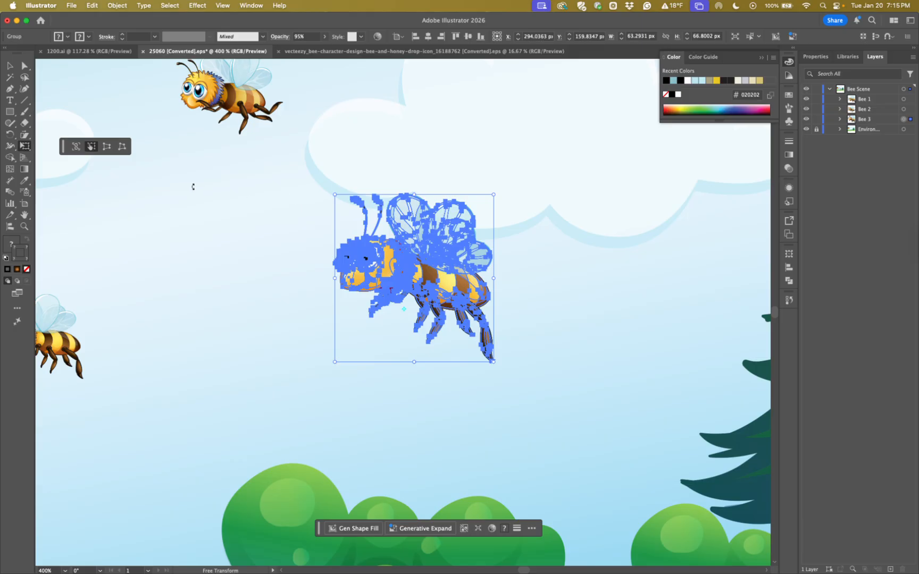
Try Perspective Distort on Bee 3 by moving its upper-right corner inward and down, and undo the distortion
left_click(107, 150)
left_click_drag(493, 195, 450, 193)
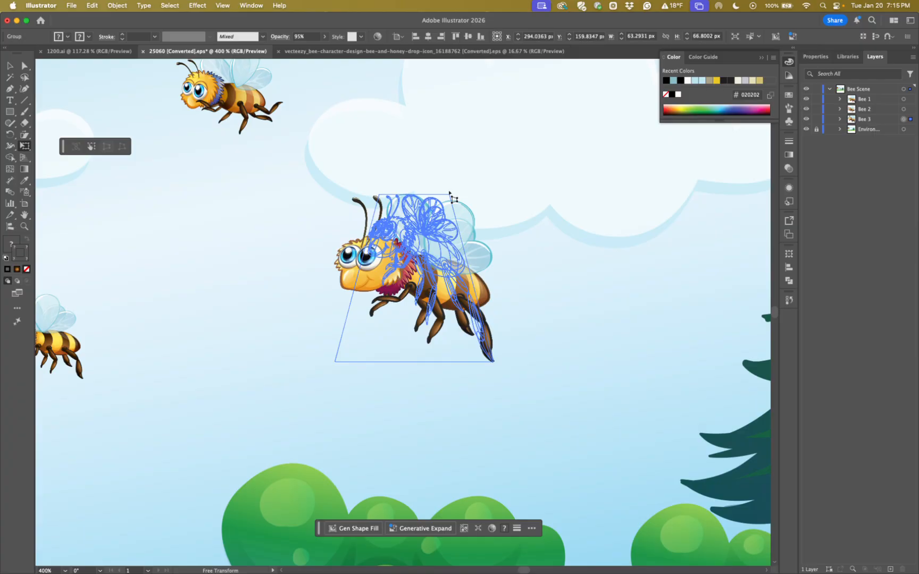
left_click_drag(450, 193, 496, 234)
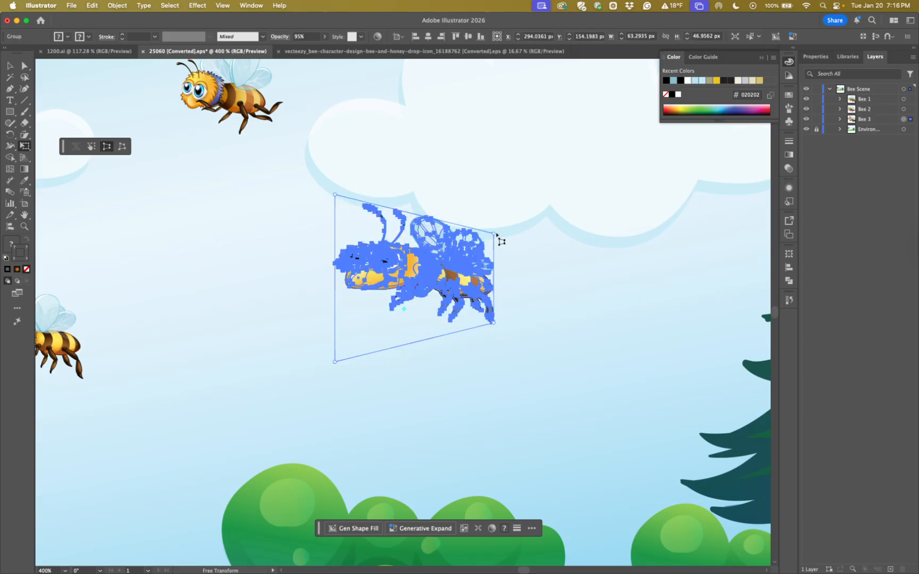
key("super+z")
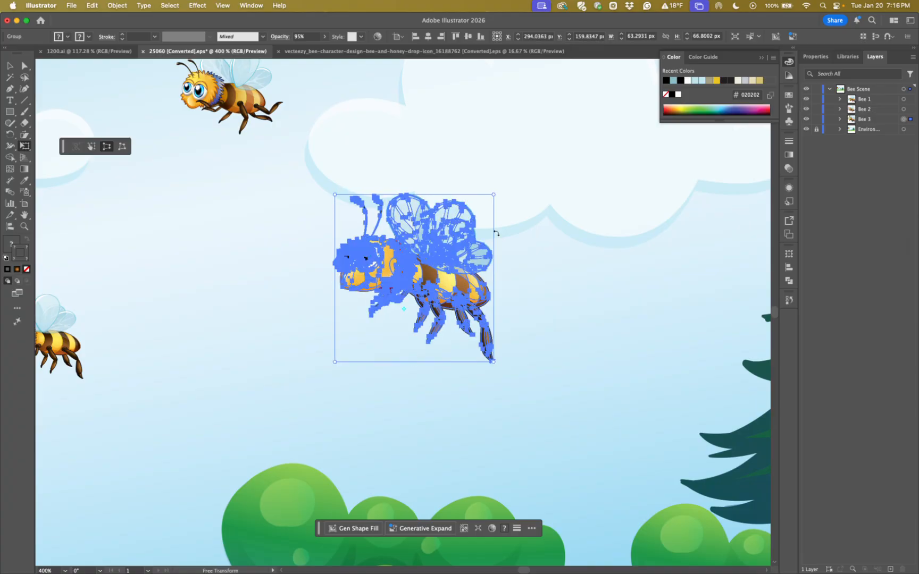
Free-distort Bee 3 by moving each of its four corners, stretching the head end outward and pulling the tail end inward
left_click(123, 148)
left_click_drag(494, 195, 462, 231)
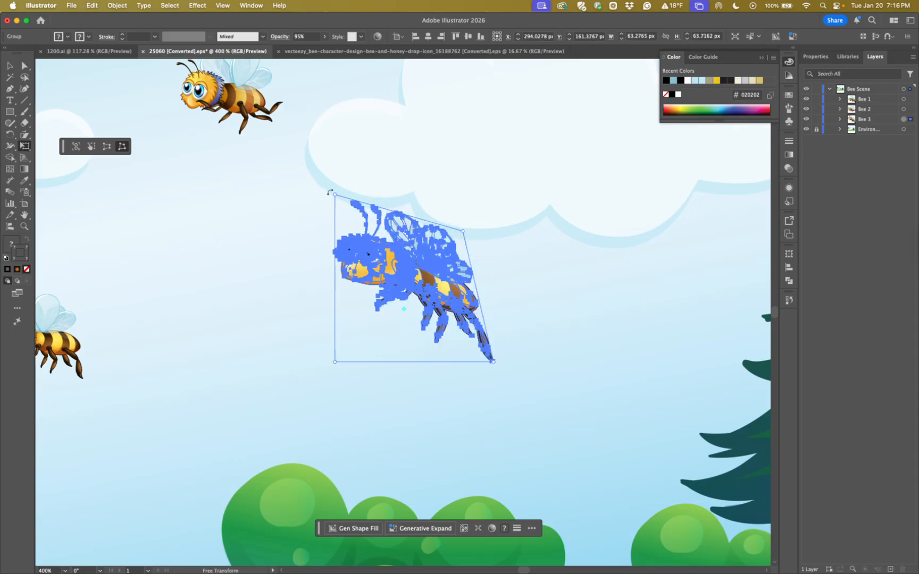
left_click_drag(326, 189, 240, 230)
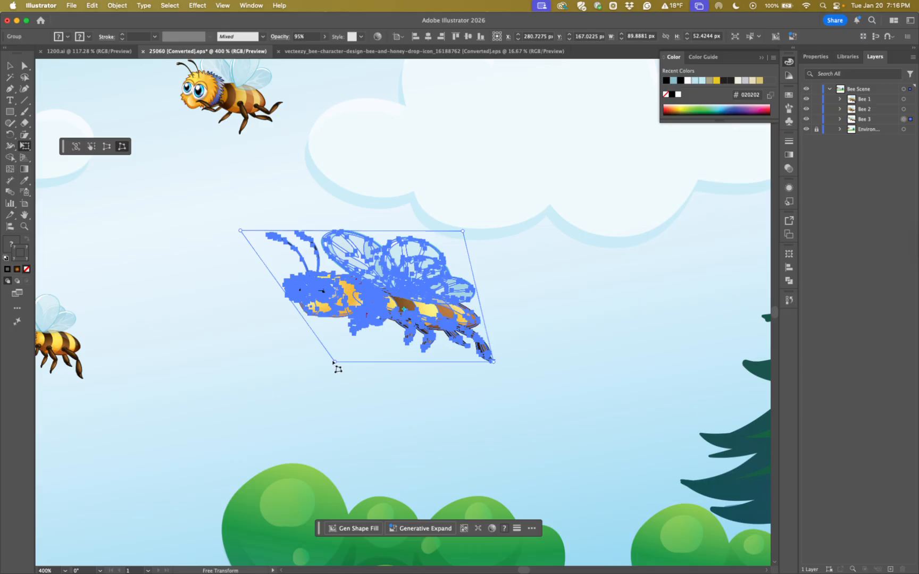
mouse_move(334, 364)
left_mouse_down()
mouse_move(351, 343)
mouse_move(276, 369)
mouse_move(242, 359)
mouse_move(242, 344)
mouse_move(319, 366)
left_mouse_up()
left_click_drag(494, 361, 431, 312)
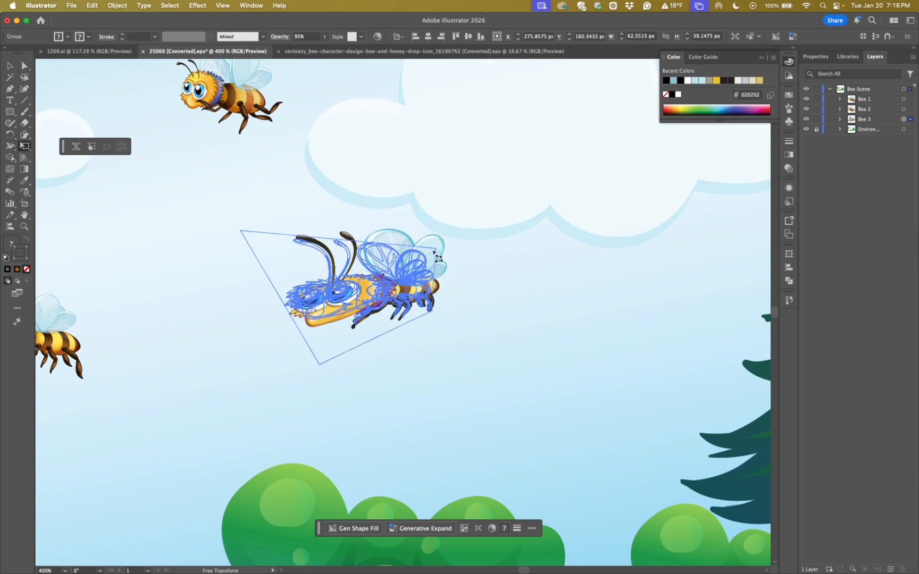
Readjust all four distortion corners to give Bee 3 a wider shape about 84 × 57 px, and deselect it
left_click_drag(461, 230, 496, 210)
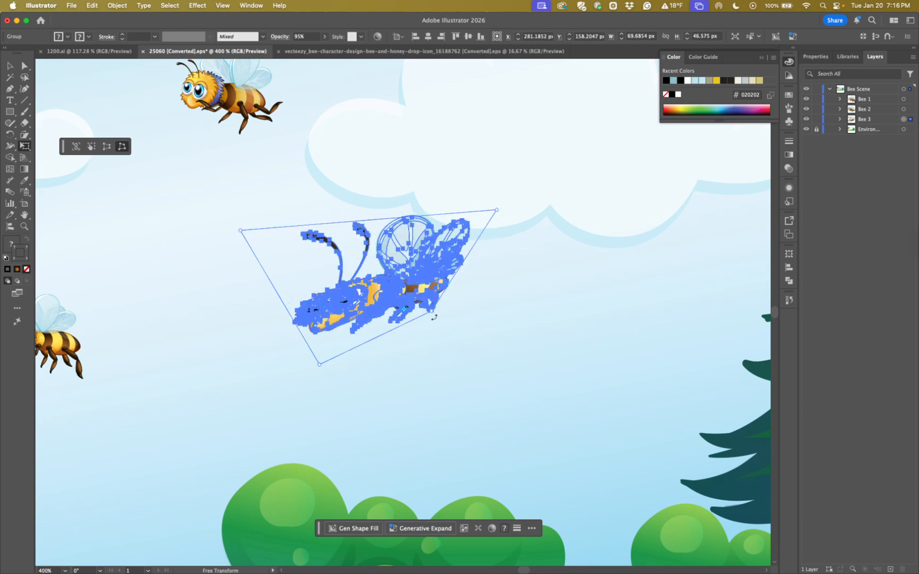
left_click_drag(433, 314, 472, 352)
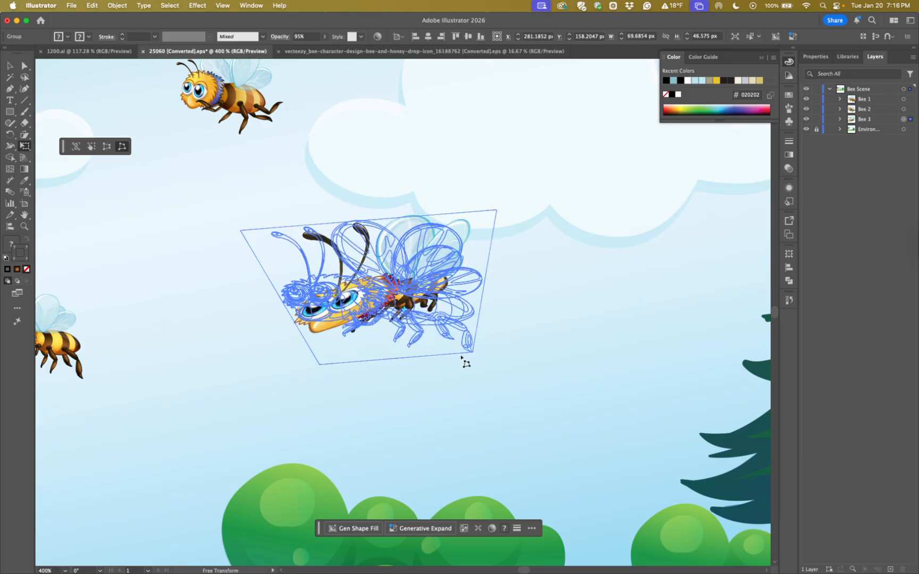
left_click_drag(319, 365, 270, 360)
left_click_drag(242, 230, 268, 207)
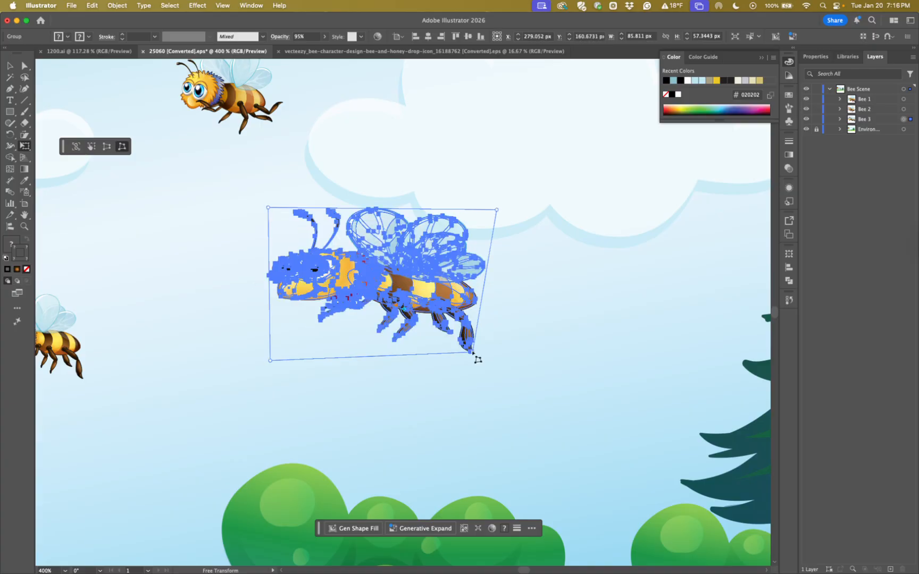
left_click_drag(271, 361, 278, 349)
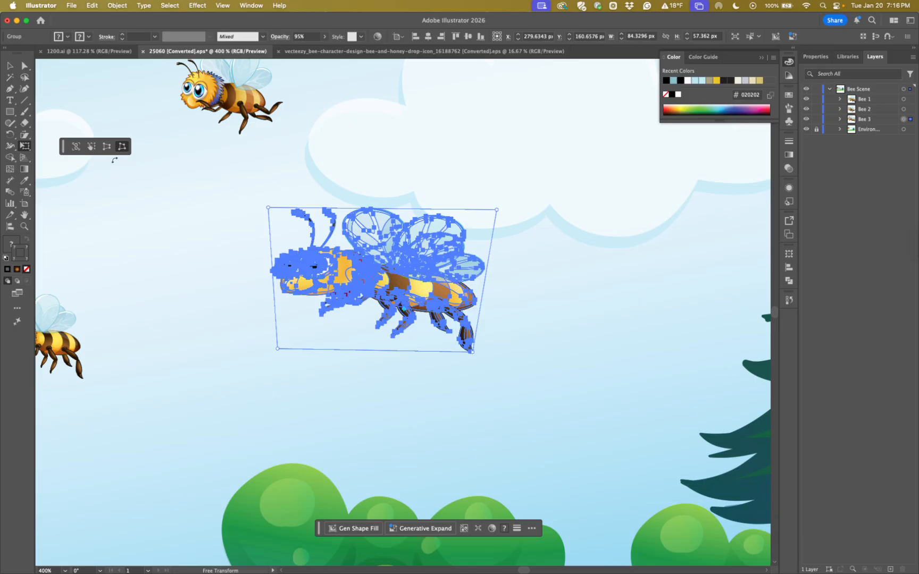
left_click(9, 67)
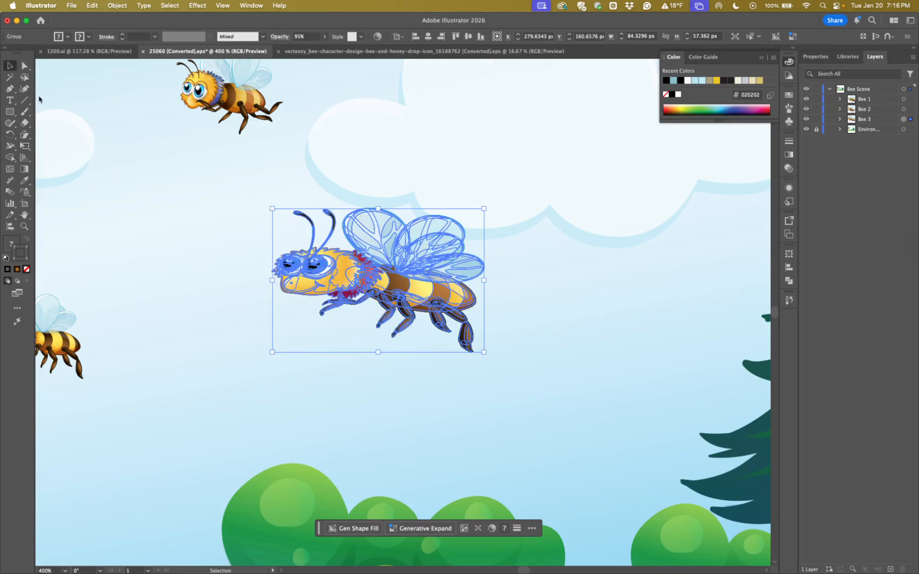
left_click(188, 295)
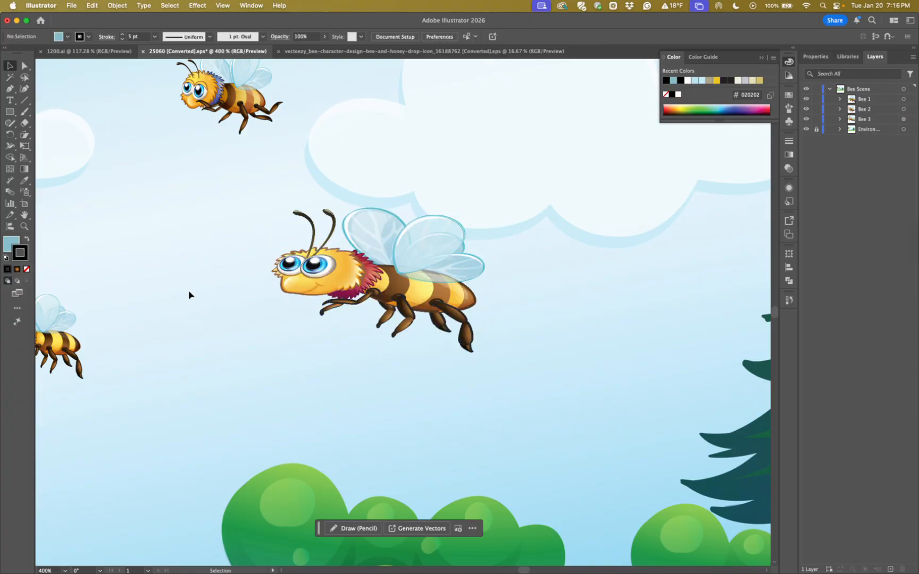
Undo the last several free distortions of Bee 3 and return to the Selection tool
key("a")
key("super+z")
key("super+z")
key("super+z")
key("super+z")
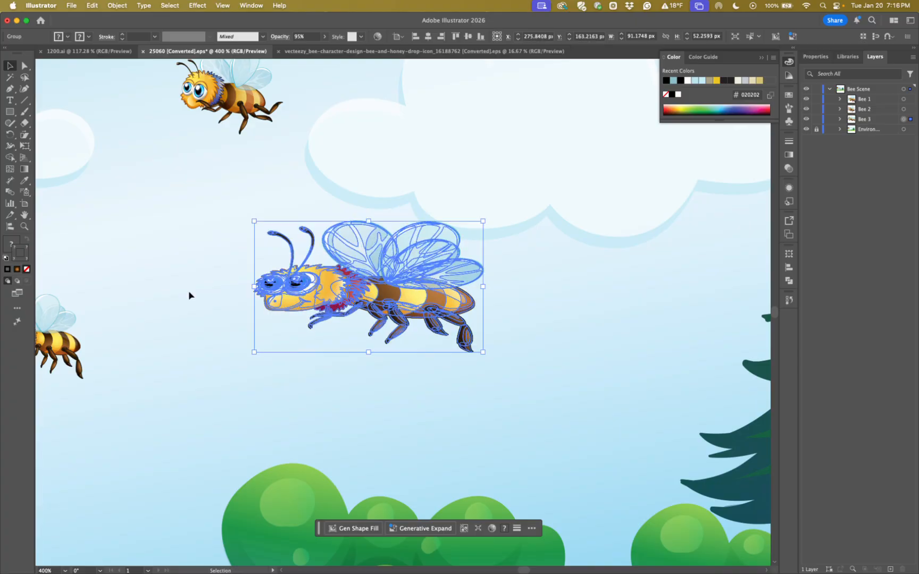
key("super+z")
key("super+z")
key("super+z")
key("super+z")
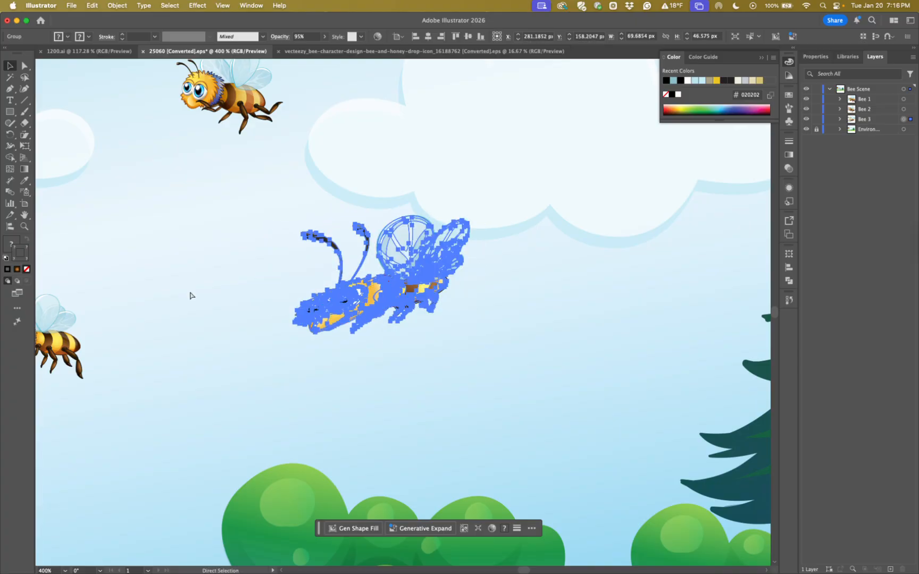
key("v")
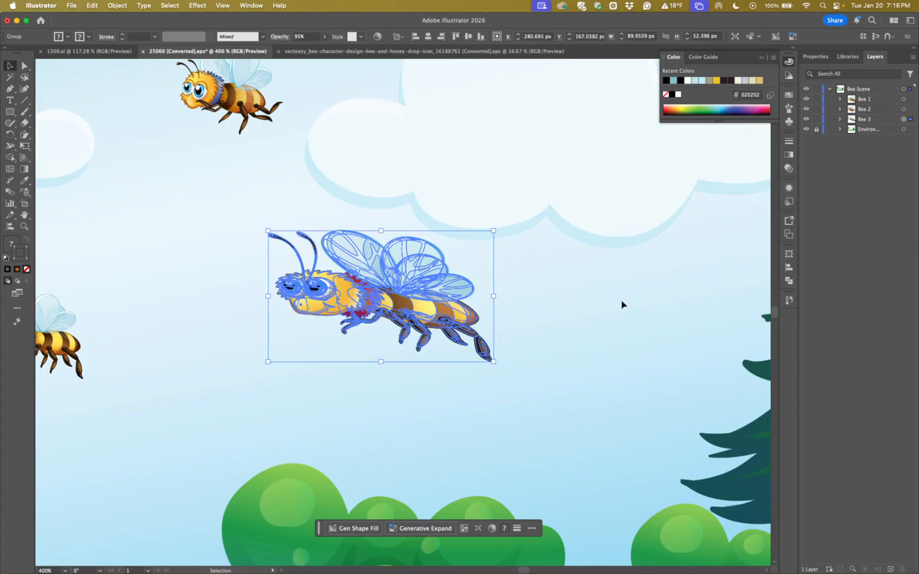
Revert the document history to the Add Default Handles state that precedes all the Free Transform edits of Bee 3
left_click(788, 301)
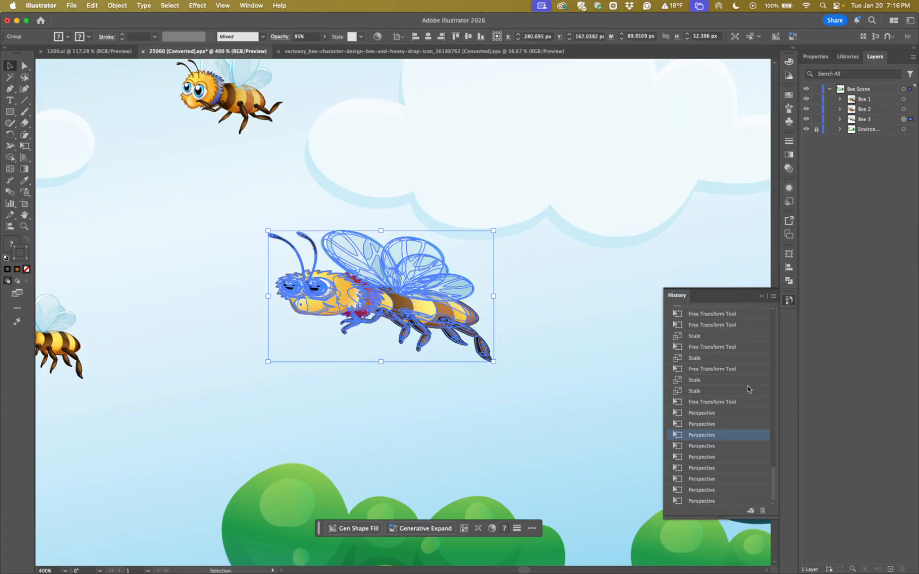
left_click(744, 457)
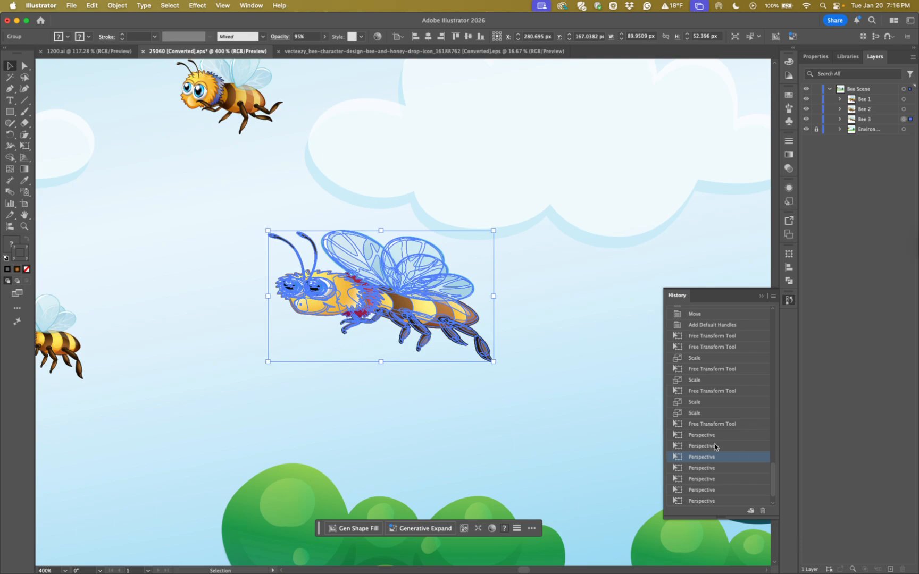
scroll(713, 428, "up", 4)
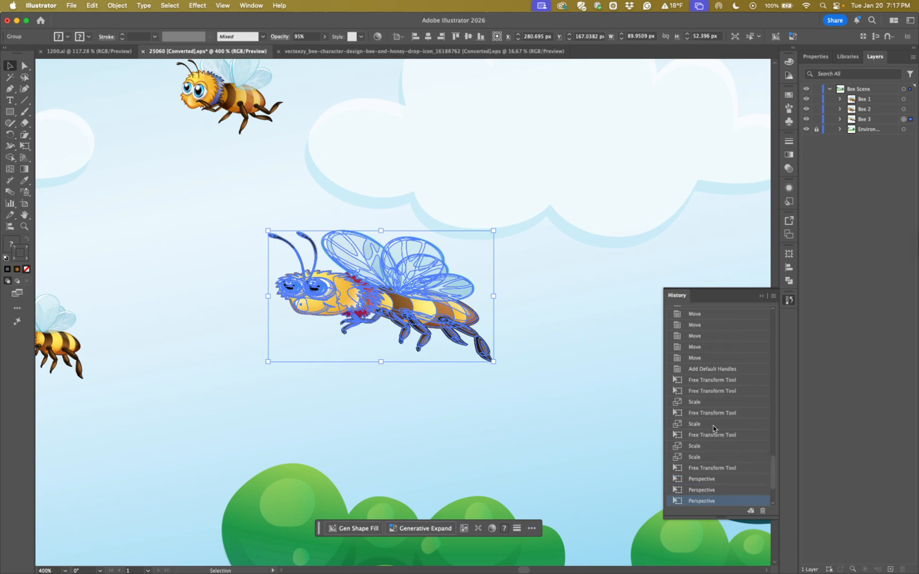
left_click(707, 380)
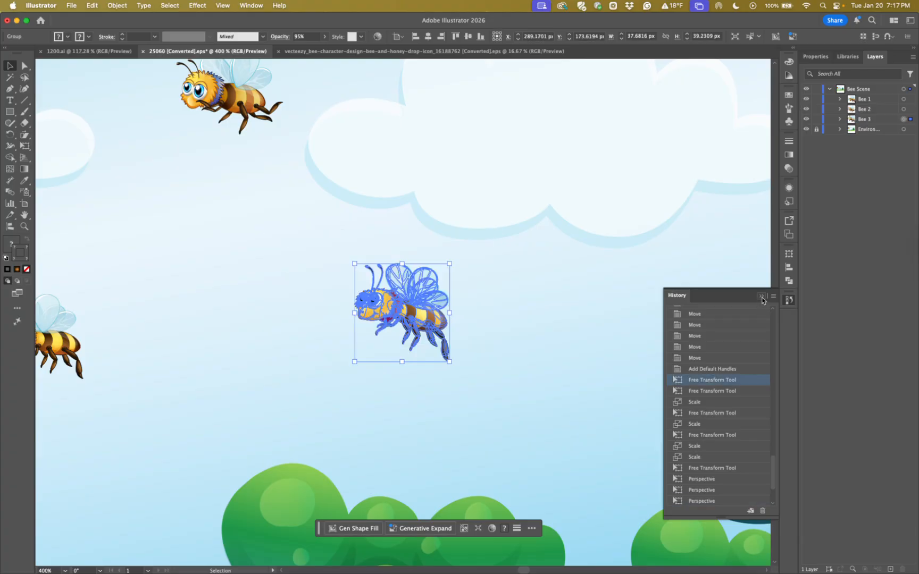
left_click(709, 371)
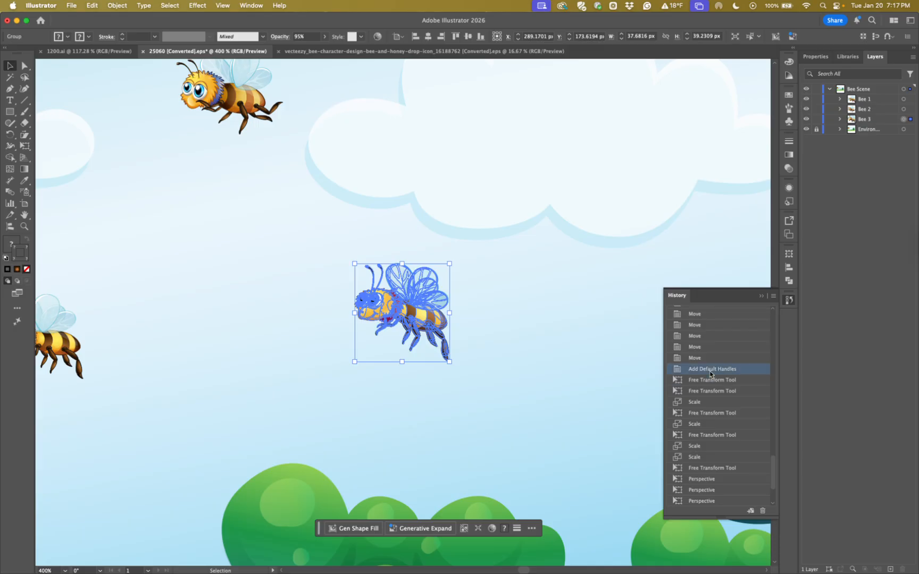
left_click(761, 296)
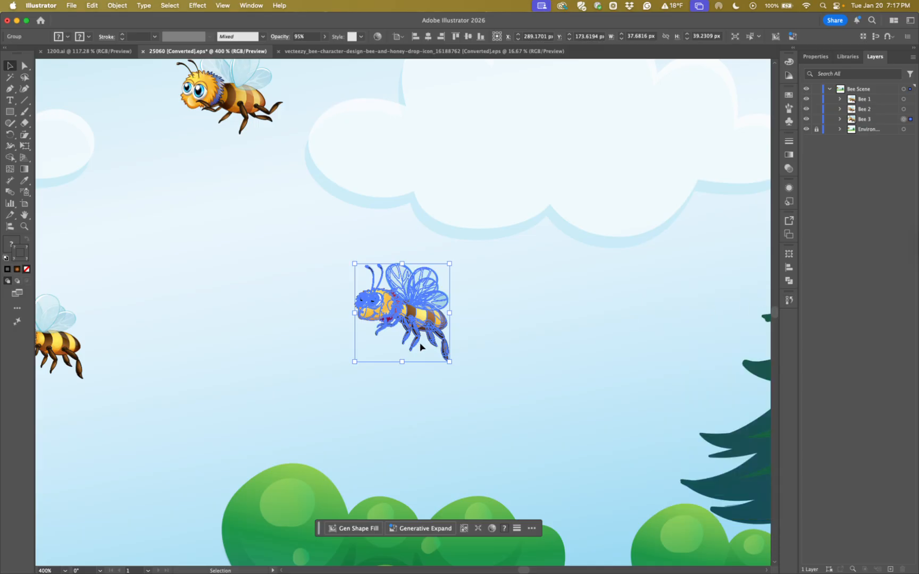
Move Bee 3 to about X 277 px, Y 170 px, and activate the Puppet Warp tool on it
left_click_drag(389, 304, 359, 296)
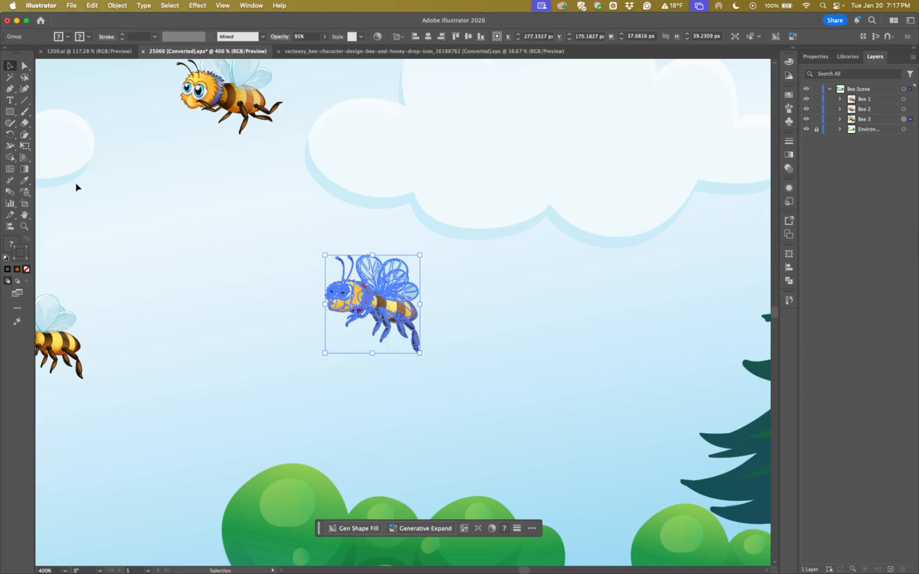
left_click(26, 149)
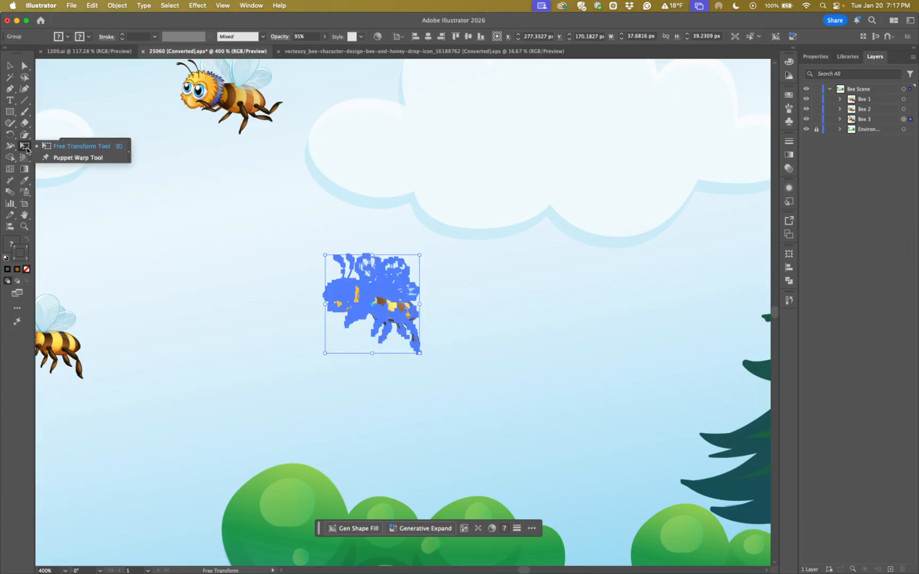
left_click(27, 138)
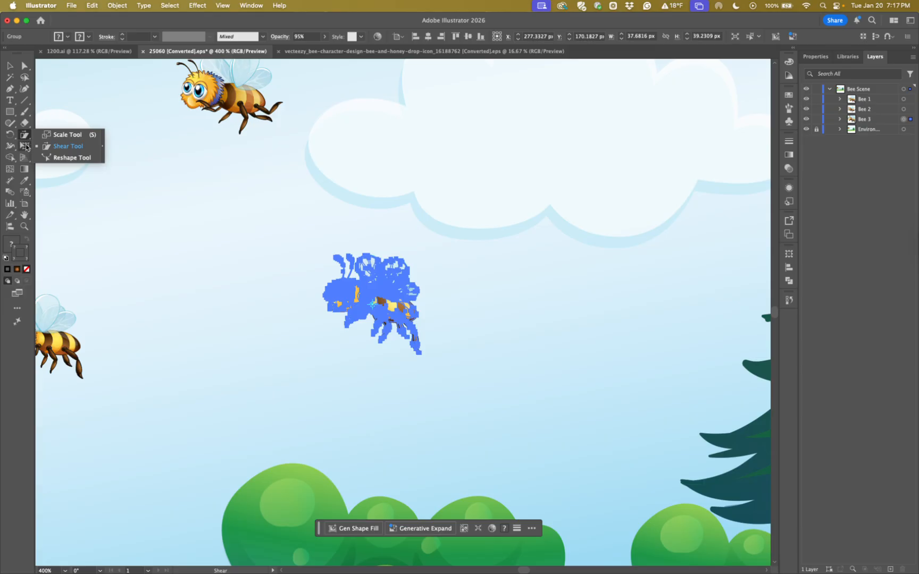
left_click(25, 146)
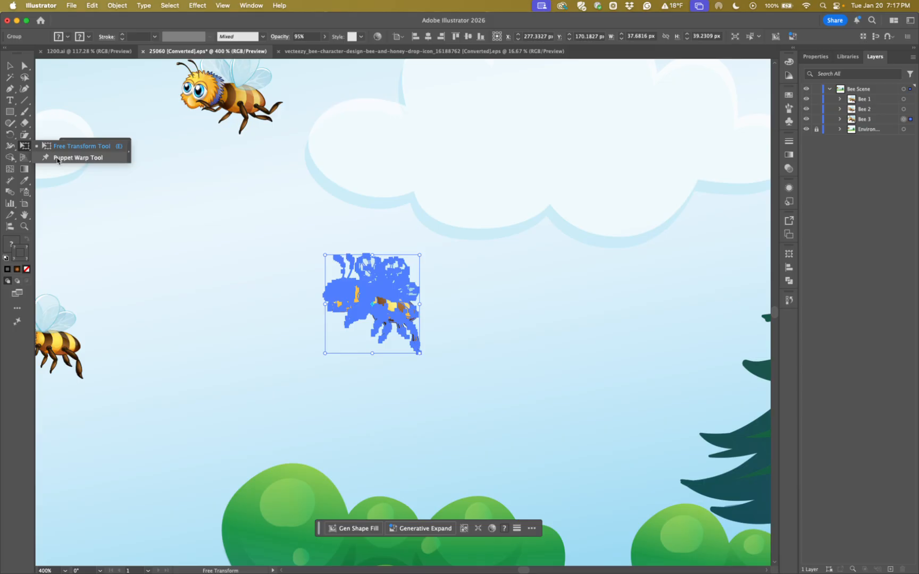
left_click(74, 158)
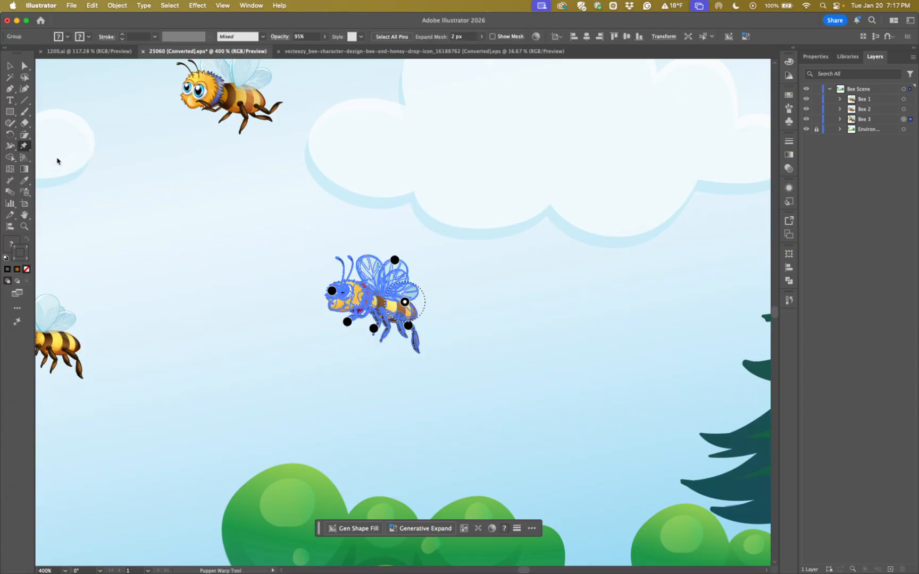
Show the puppet warp mesh on Bee 3 and set Expand Mesh to 1 px
key("super+equal")
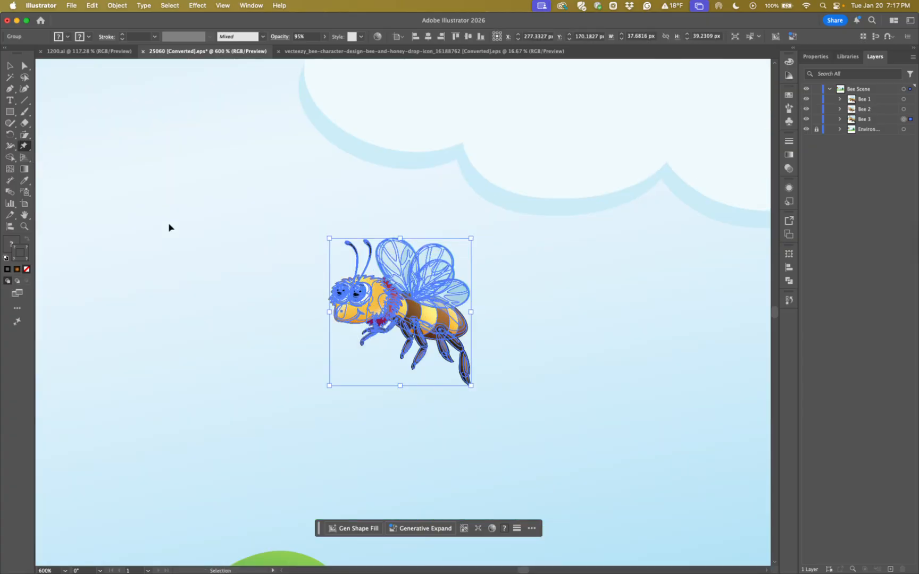
key("super+equal")
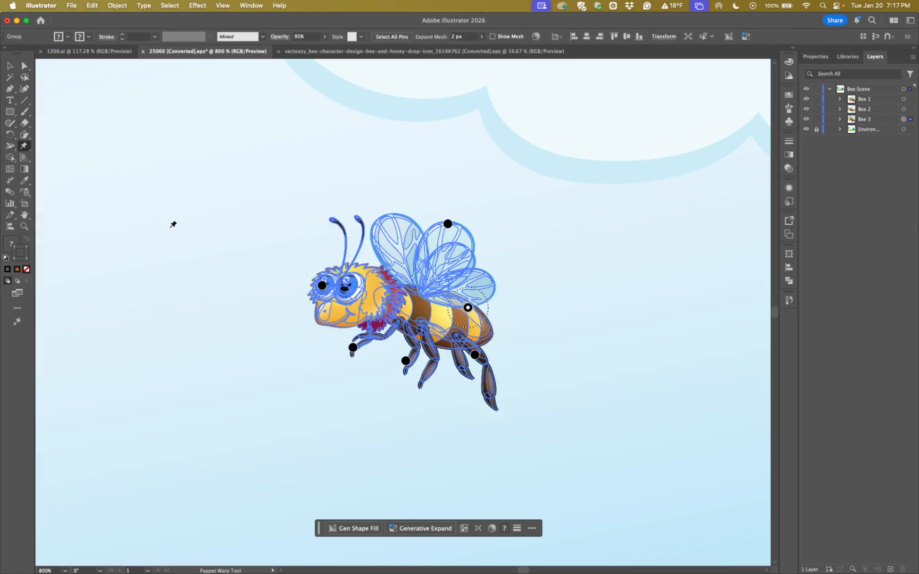
left_click(492, 37)
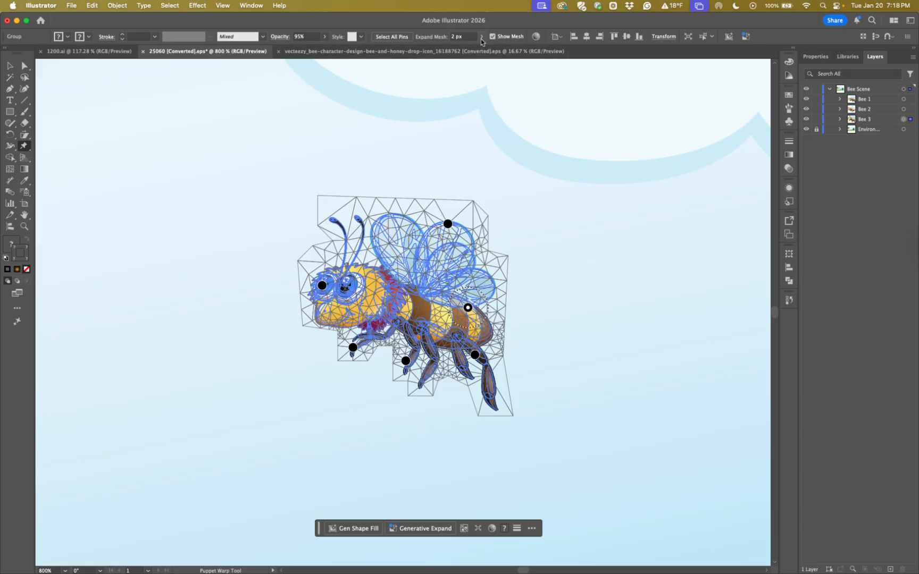
left_click(454, 39)
type("1")
key("Tab")
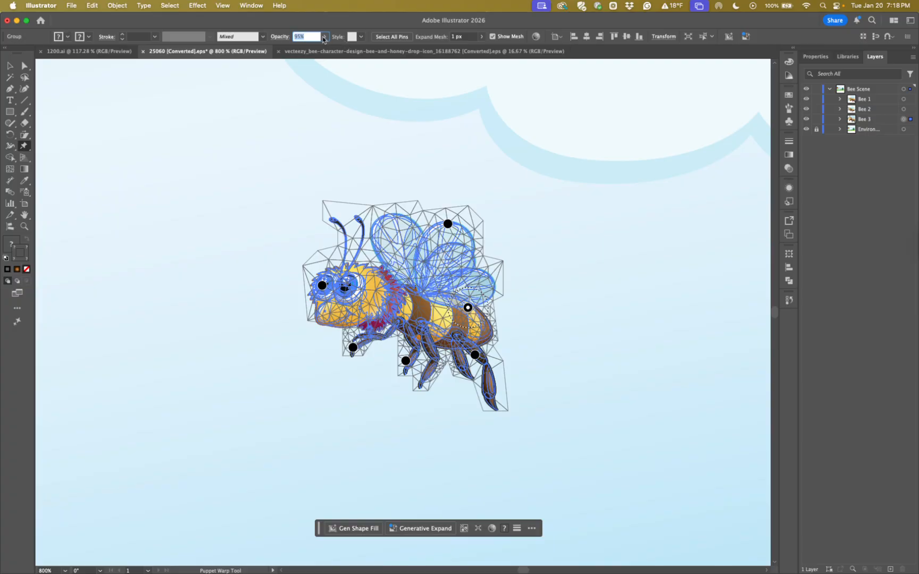
Hide the puppet warp mesh and delete all six default pins from Bee 3's wing, body, legs and eye
left_click(493, 37)
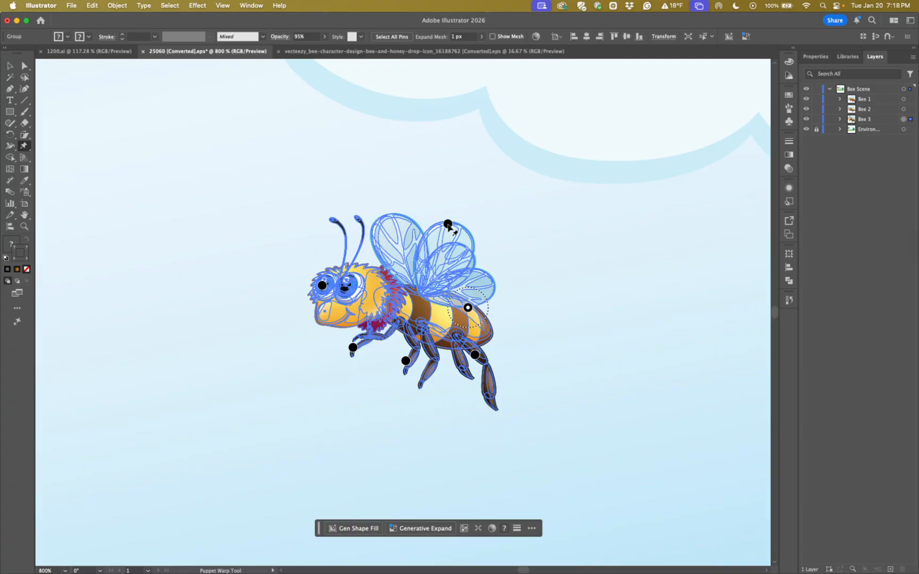
left_click(447, 224)
key("Delete")
left_click(467, 308)
key("Delete")
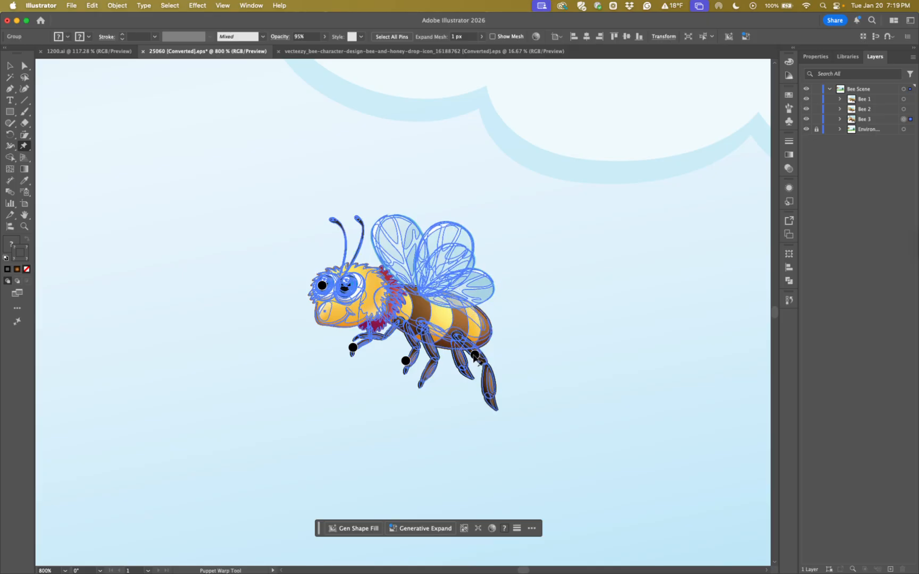
left_click(474, 355)
key("Delete")
left_click(406, 361)
key("Delete")
left_click(353, 348)
key("Delete")
left_click(322, 286)
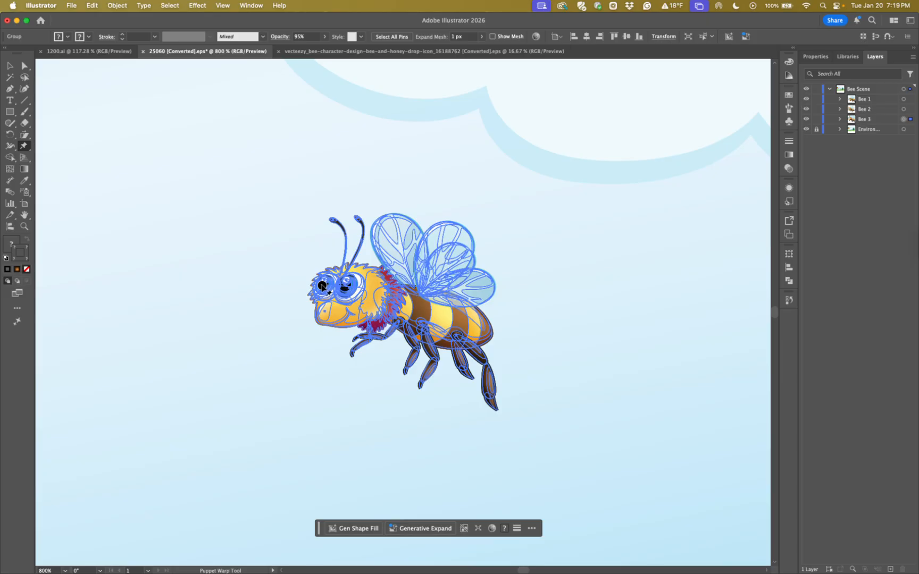
key("Delete")
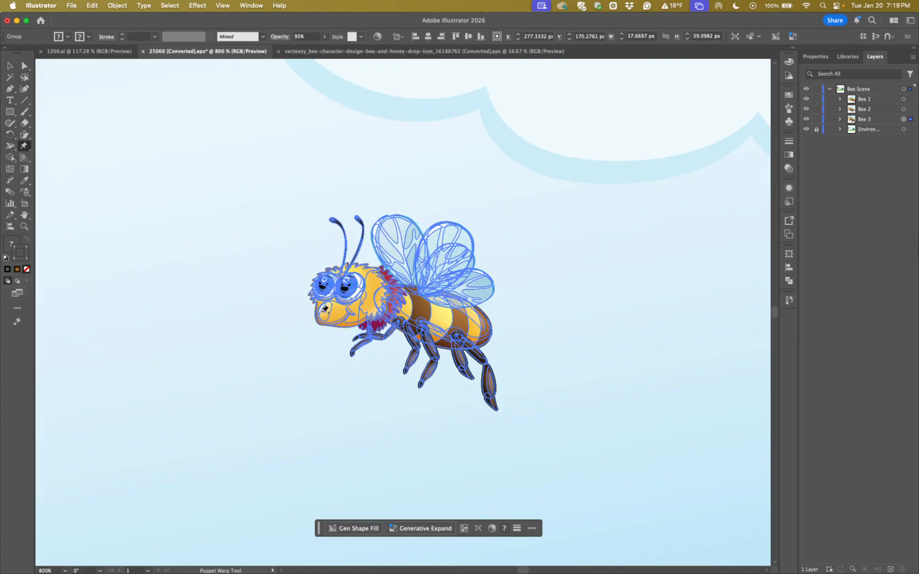
Place a puppet warp pin on Bee 3's mouth and another on its neck behind the head
left_click(323, 315)
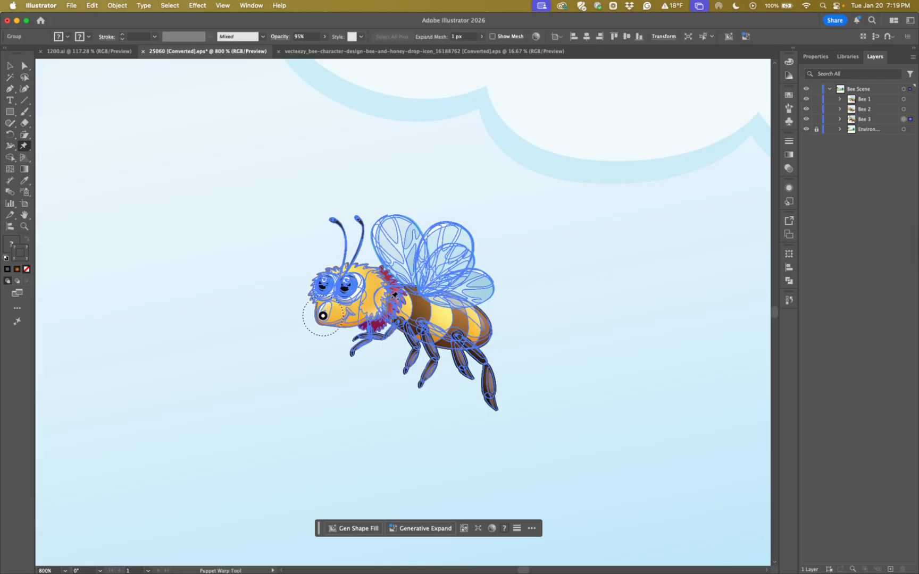
left_click(391, 297)
Try moving the mouth pin and rotating Bee 3's head around it, and undo the rotation
mouse_move(323, 316)
left_mouse_down()
mouse_move(321, 305)
mouse_move(321, 324)
mouse_move(315, 300)
mouse_move(323, 315)
left_mouse_up()
left_click(391, 297)
left_click(323, 317)
left_click_drag(333, 337, 362, 350)
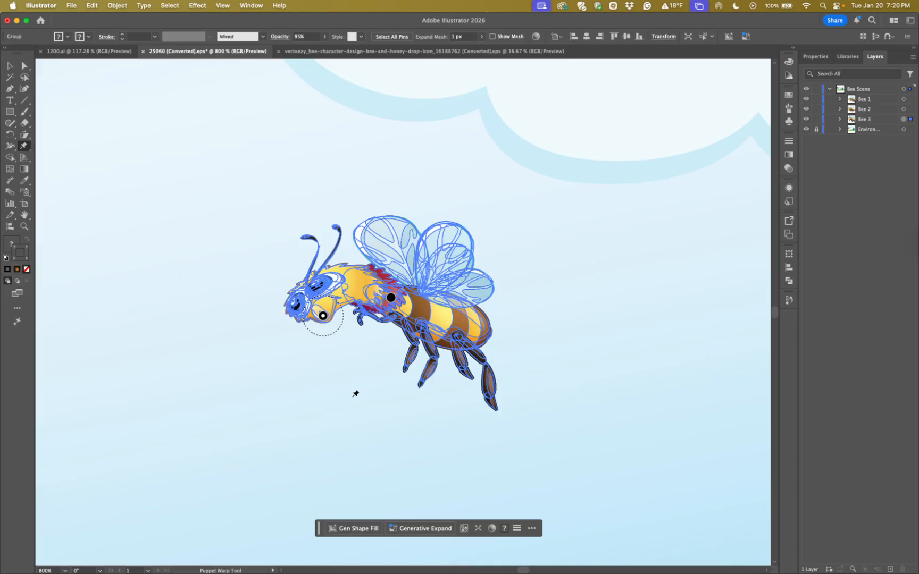
key("cmd+z")
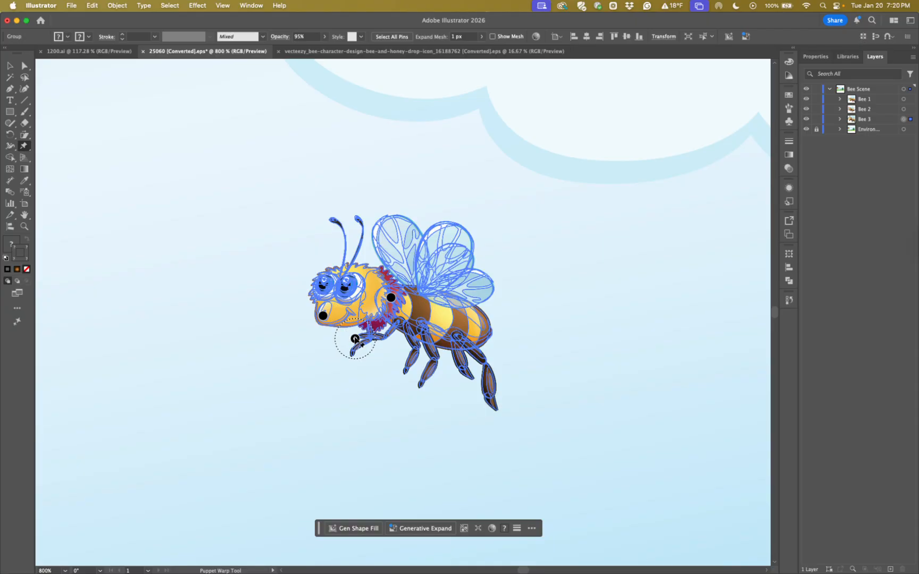
Anchor Bee 3's front foot with a pin and move the mouth pin slightly up to lift the face
left_click_drag(355, 338, 355, 348)
mouse_move(322, 317)
left_mouse_down()
mouse_move(321, 302)
mouse_move(322, 314)
left_mouse_up()
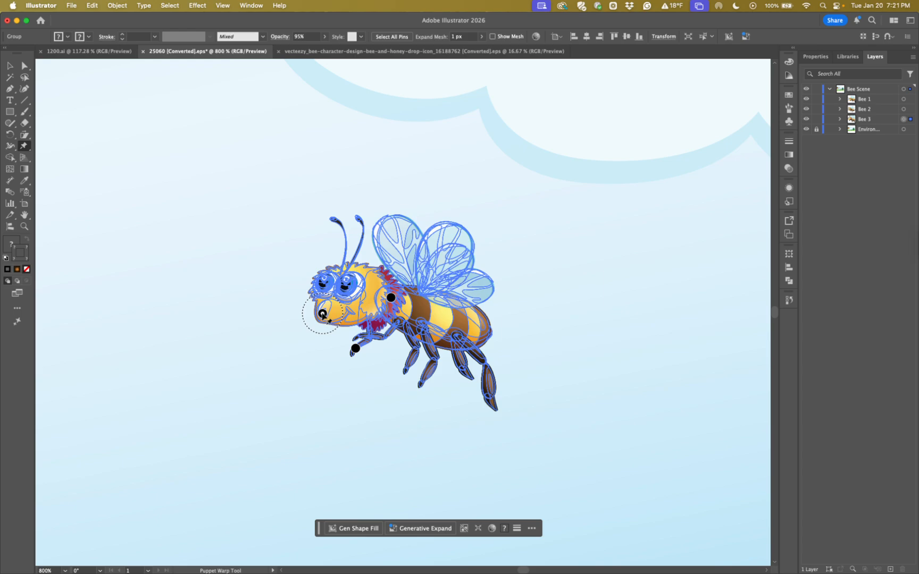
left_click_drag(322, 313, 320, 304)
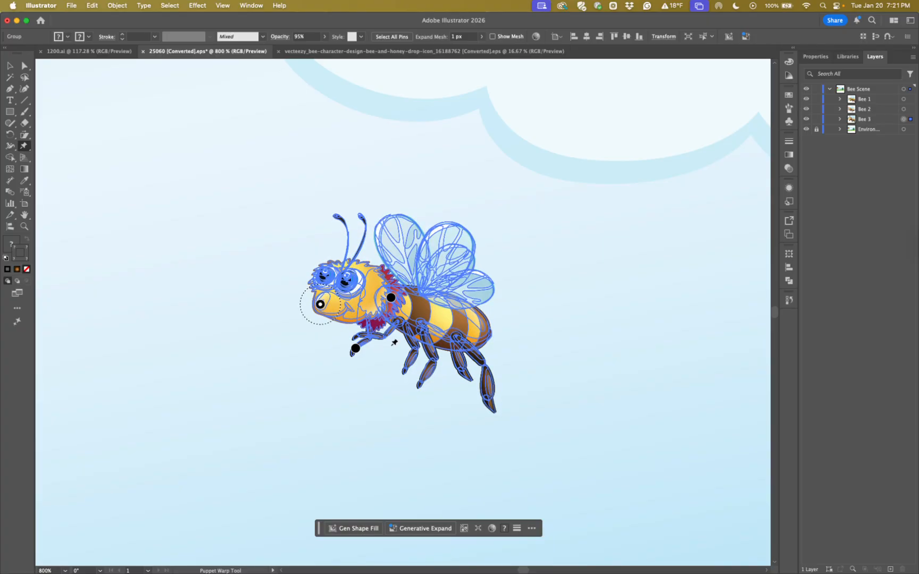
Pin both antenna tips of Bee 3, bending the front antenna forward and down and stretching the rear antenna upward
left_click(337, 215)
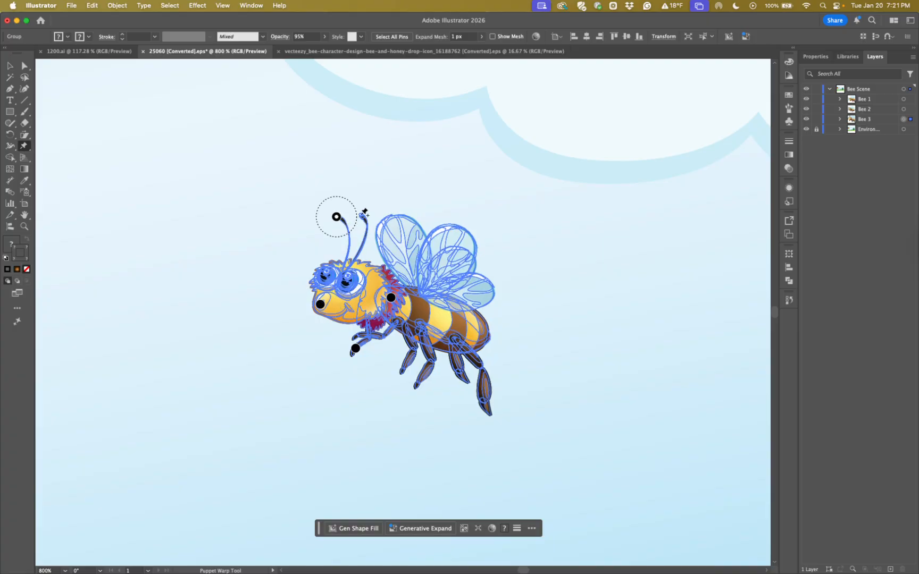
left_click(360, 216)
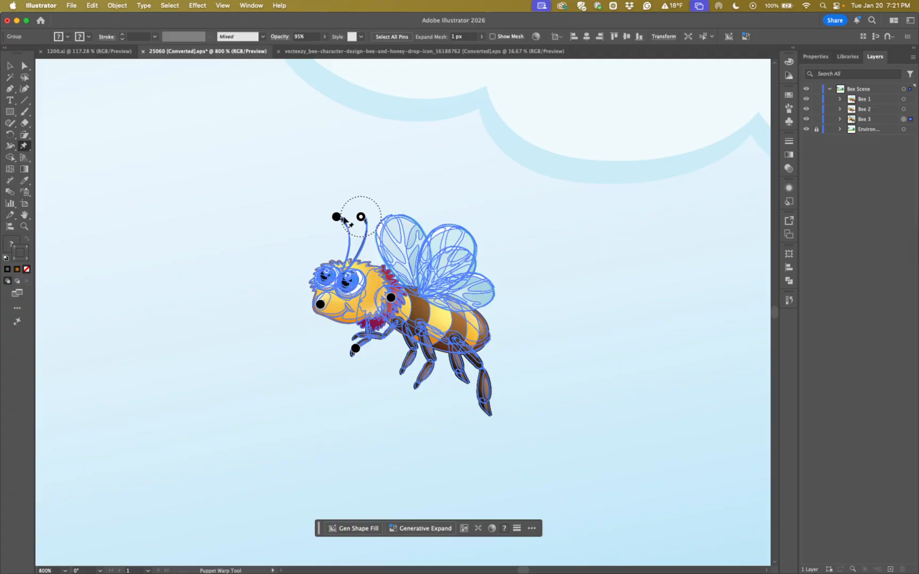
left_click_drag(336, 217, 315, 227)
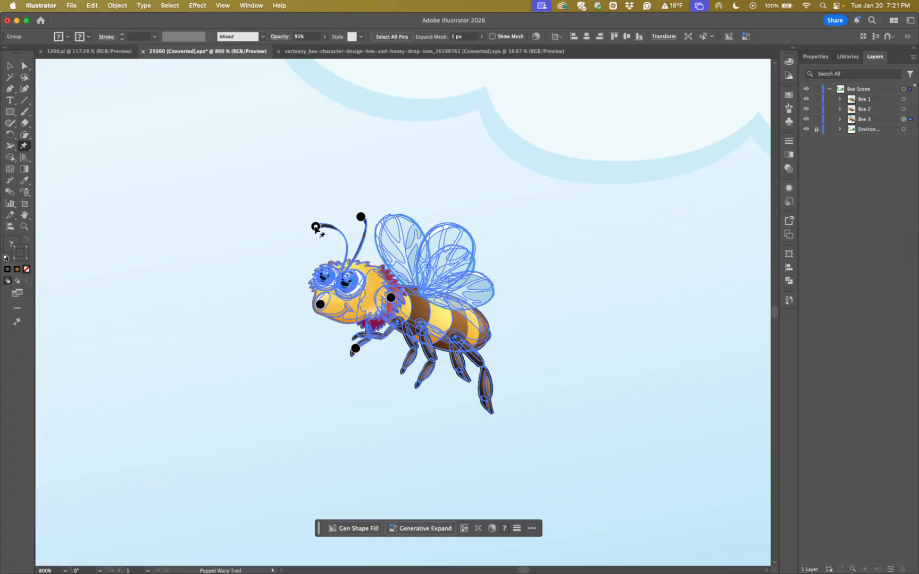
left_click(361, 218)
left_click_drag(361, 217, 361, 203)
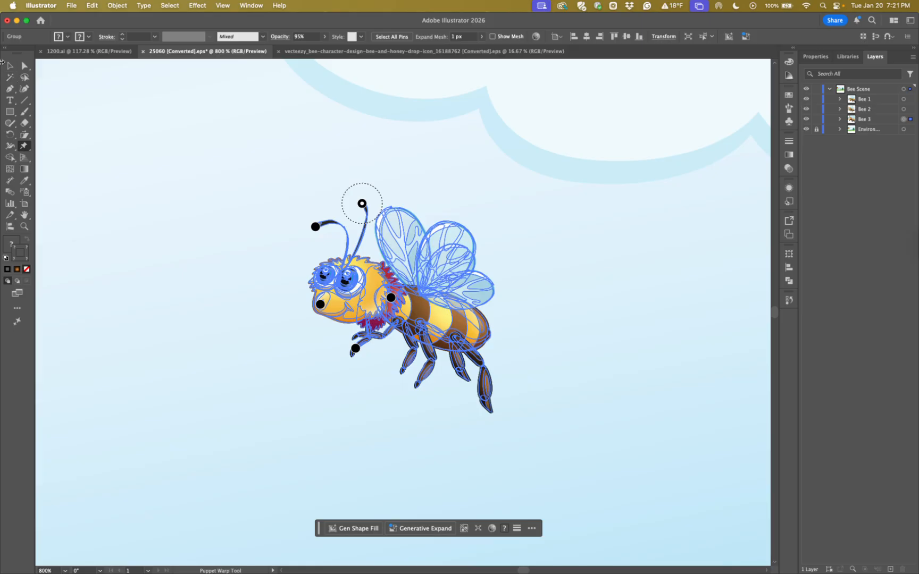
Leave Puppet Warp for the Selection tool, deselect Bee 3 and show the surrounding bee scene at 300%
left_click(9, 66)
left_click(136, 264)
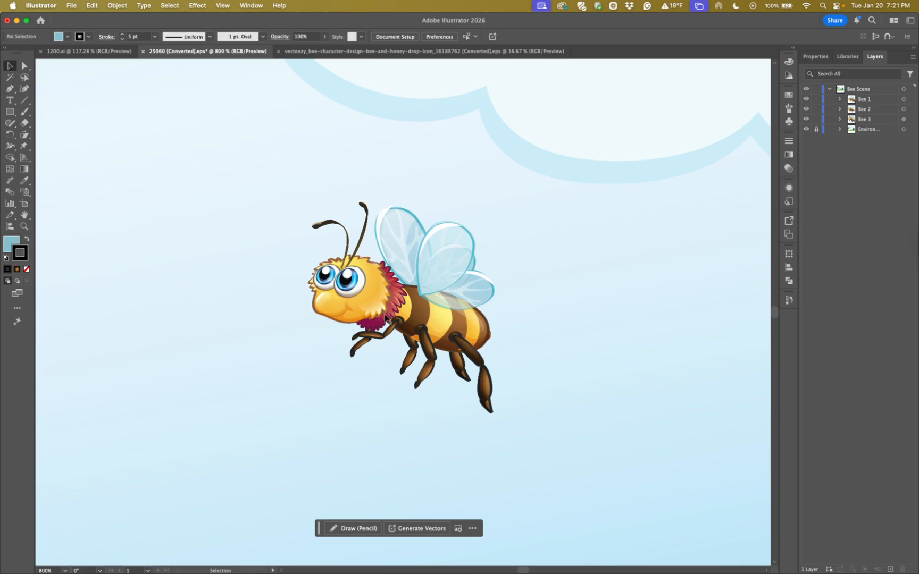
key("super+minus")
key("super+minus")
key("super+minus")
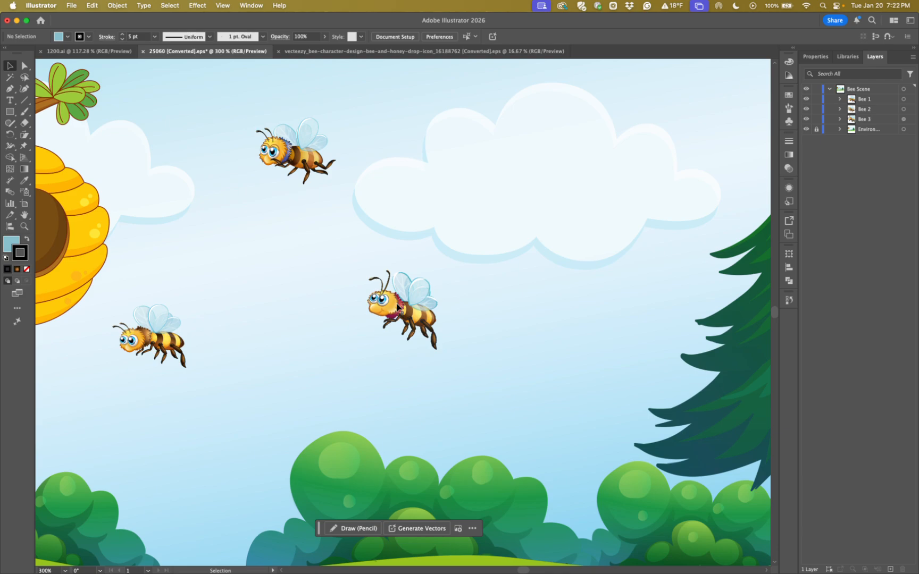
key("super")
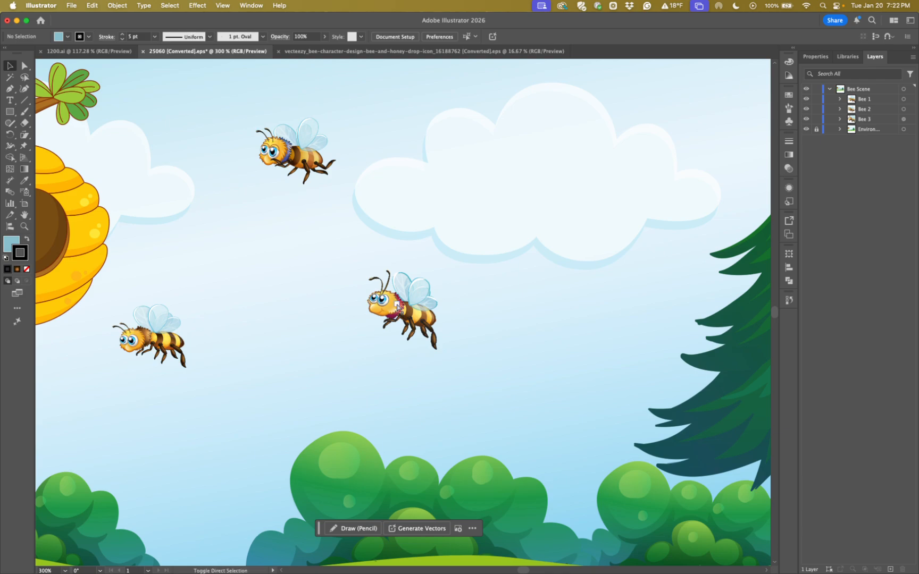